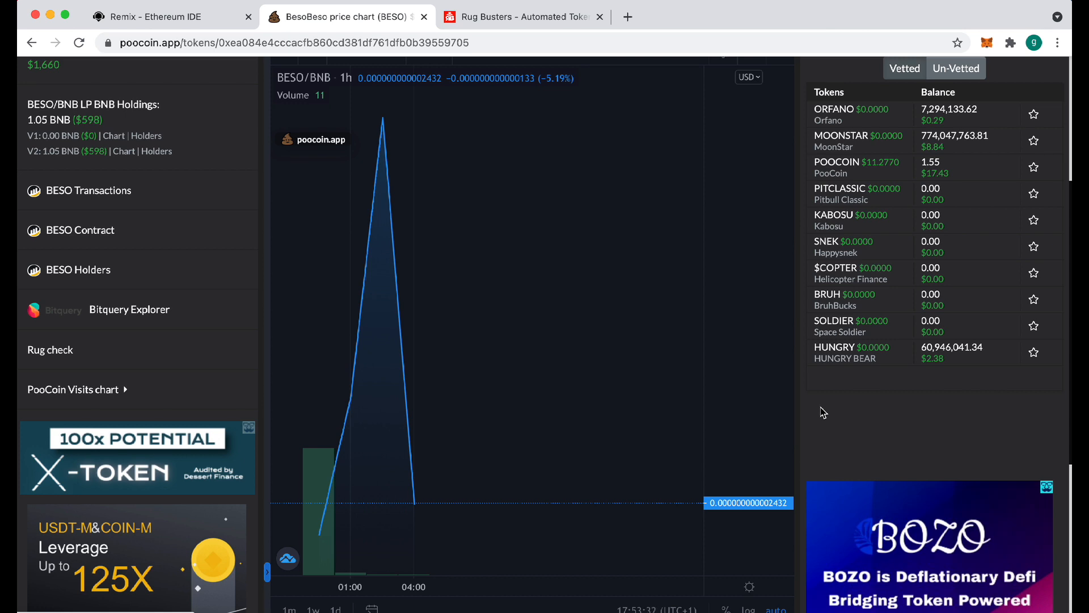
# Reload the BesoBeso token page and look over its price chart and recent transactions
pyautogui.scroll(5, 823, 412)
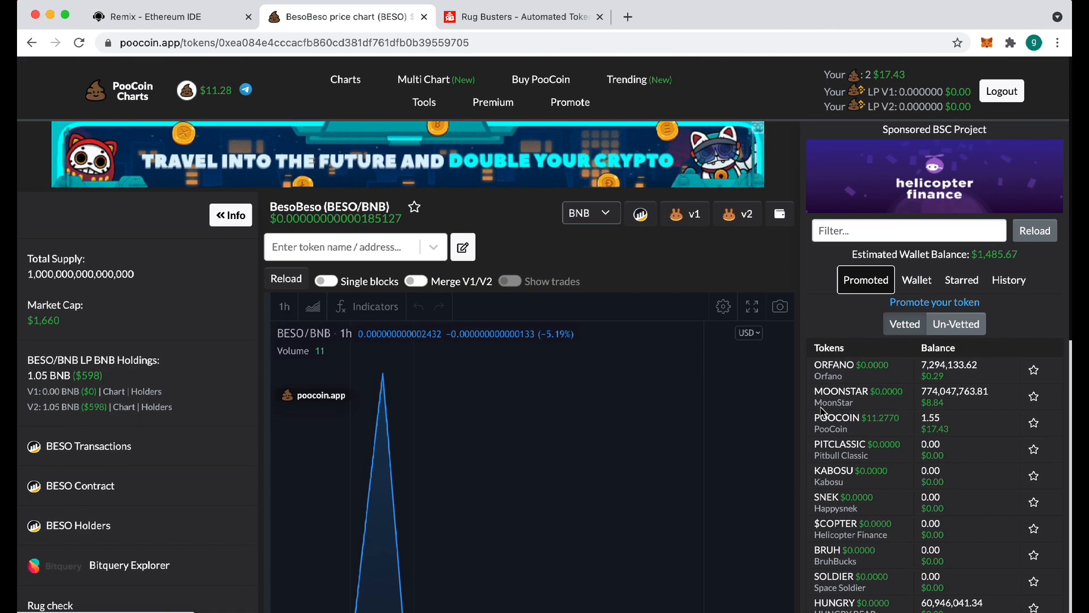
pyautogui.press('super+r')
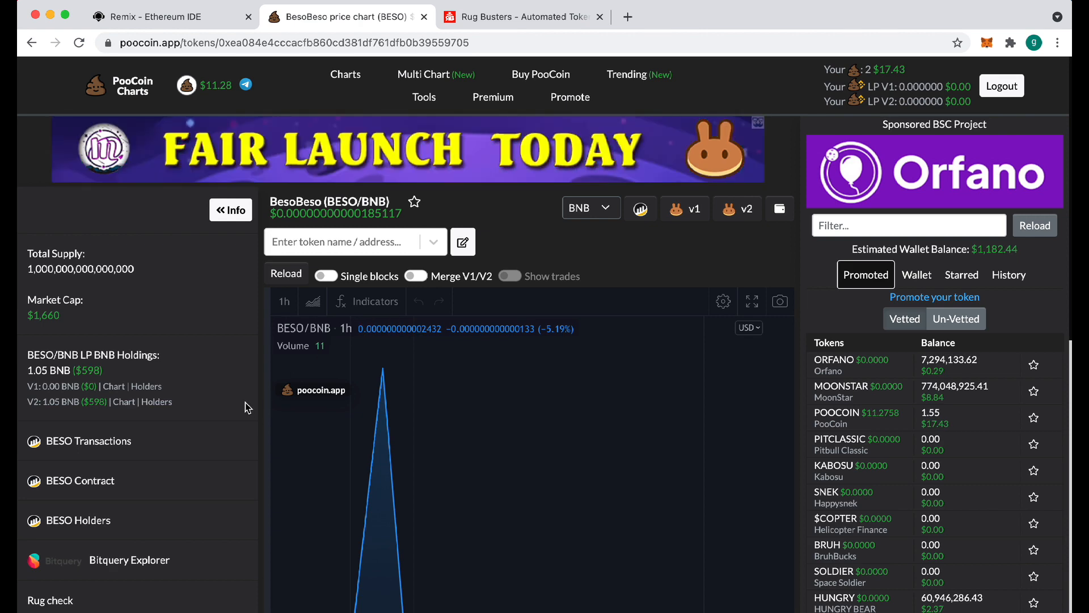
pyautogui.scroll(-7, 246, 406)
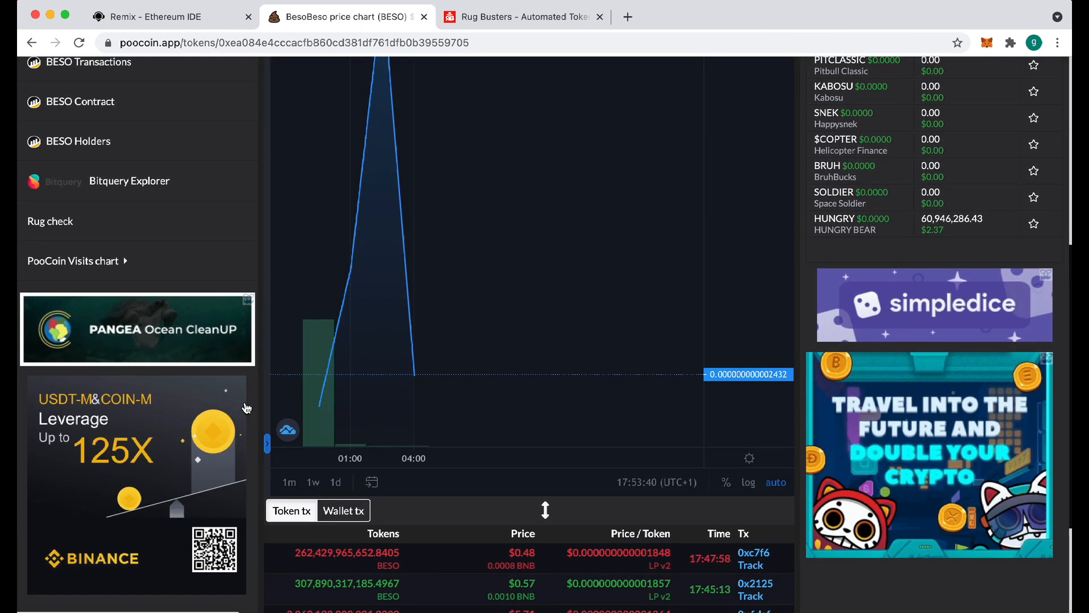
pyautogui.scroll(7, 245, 406)
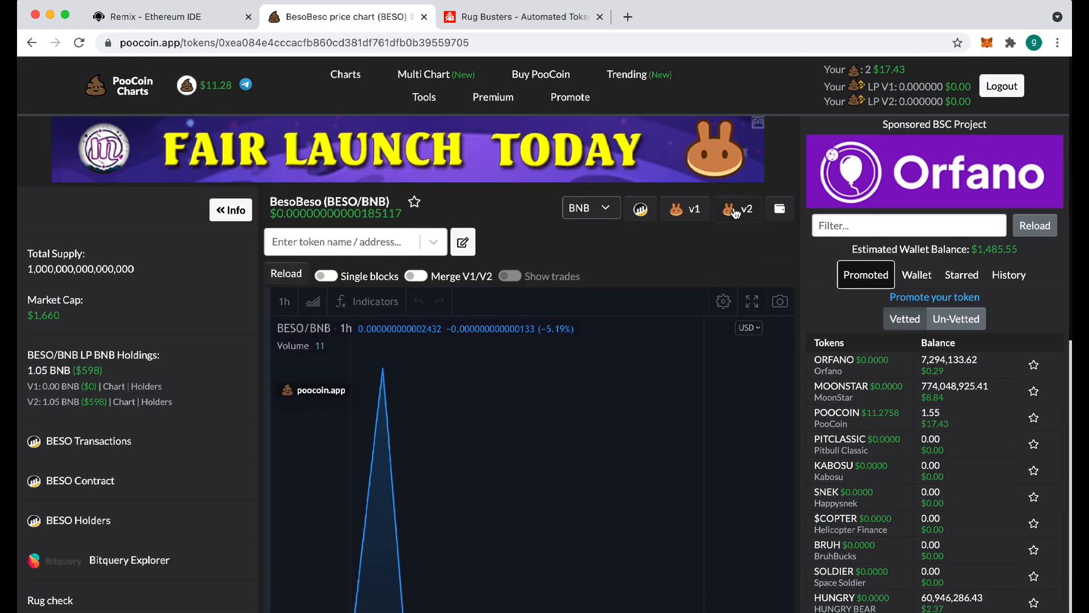
pyautogui.click(738, 209)
pyautogui.click(726, 279)
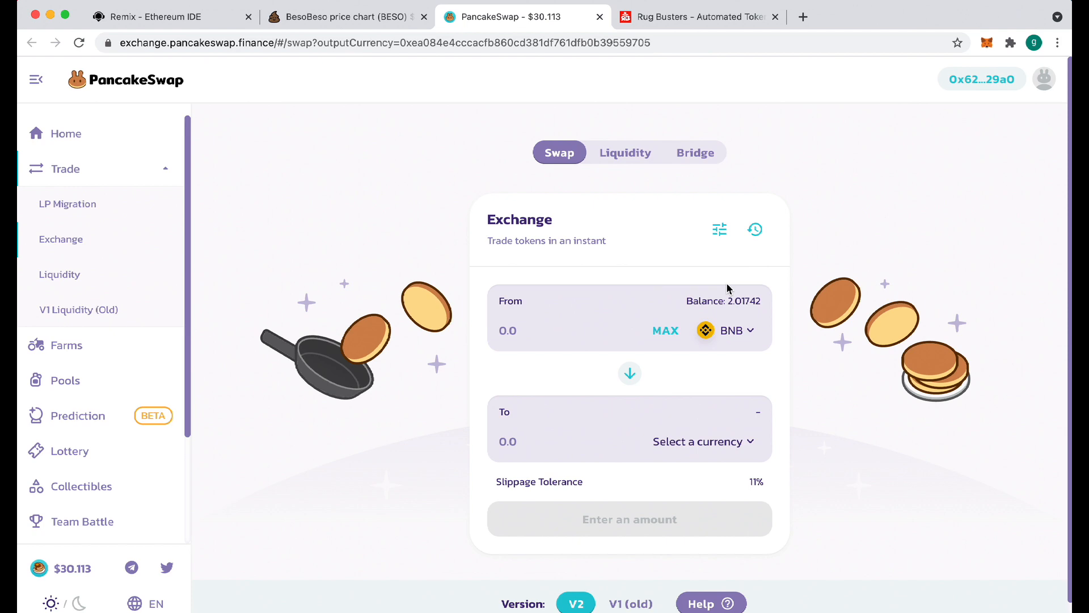
pyautogui.press('super+w')
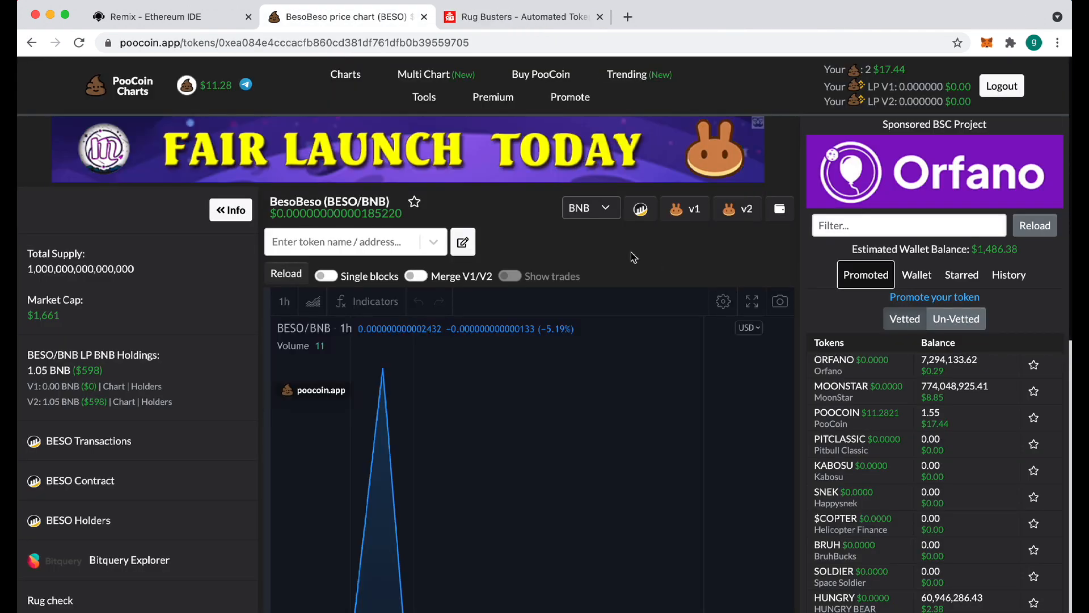
# Open the embedded PancakeSwap V2 exchange for BESO and accept the arbitrary-token warning to reach the swap form
pyautogui.click(733, 210)
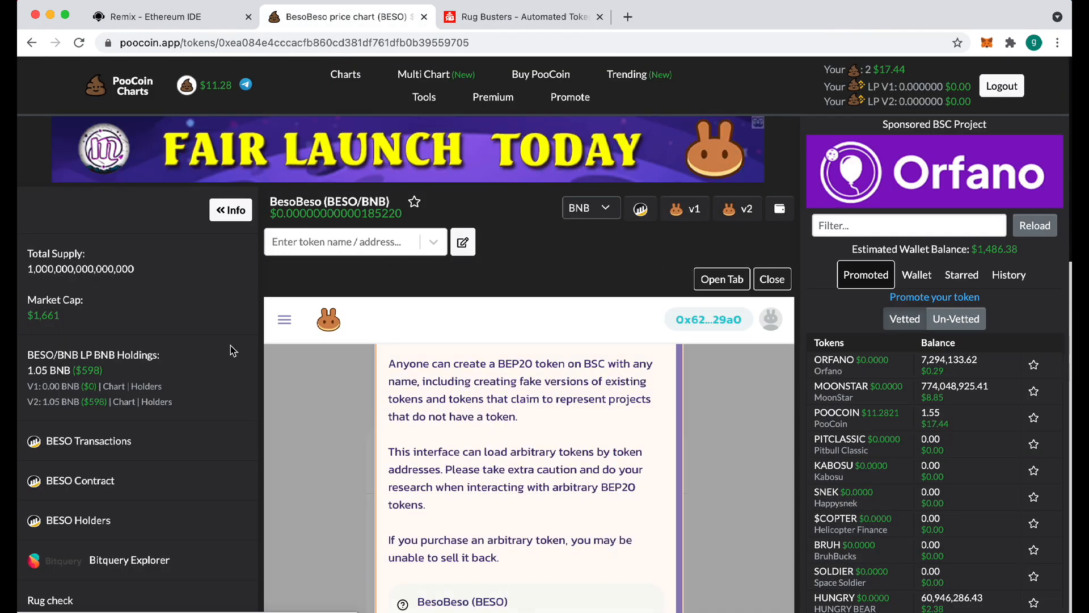
pyautogui.scroll(-4, 216, 360)
pyautogui.scroll(-1, 604, 244)
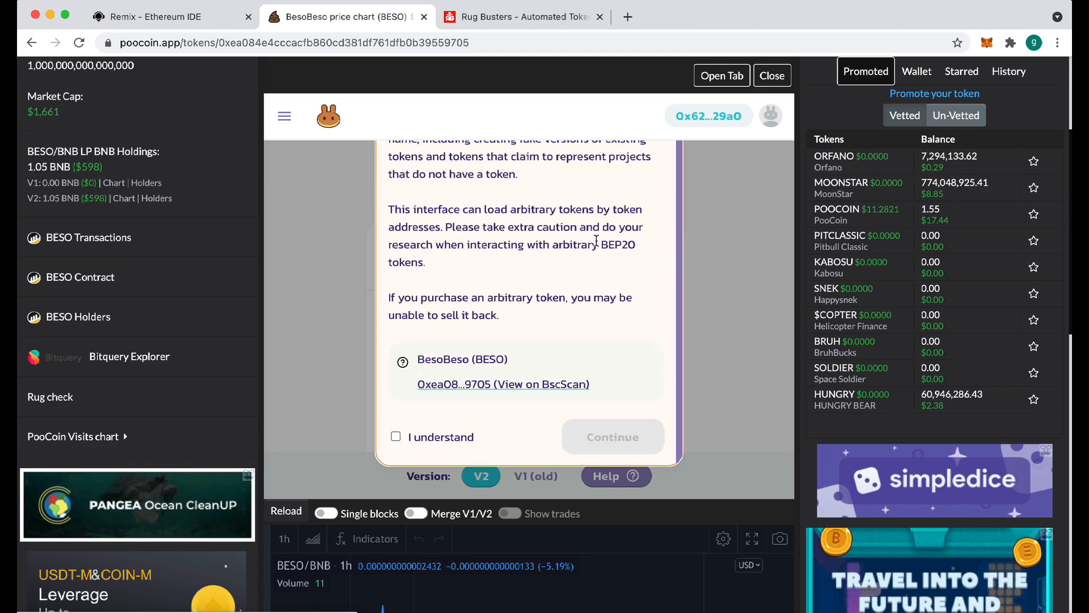
pyautogui.click(442, 438)
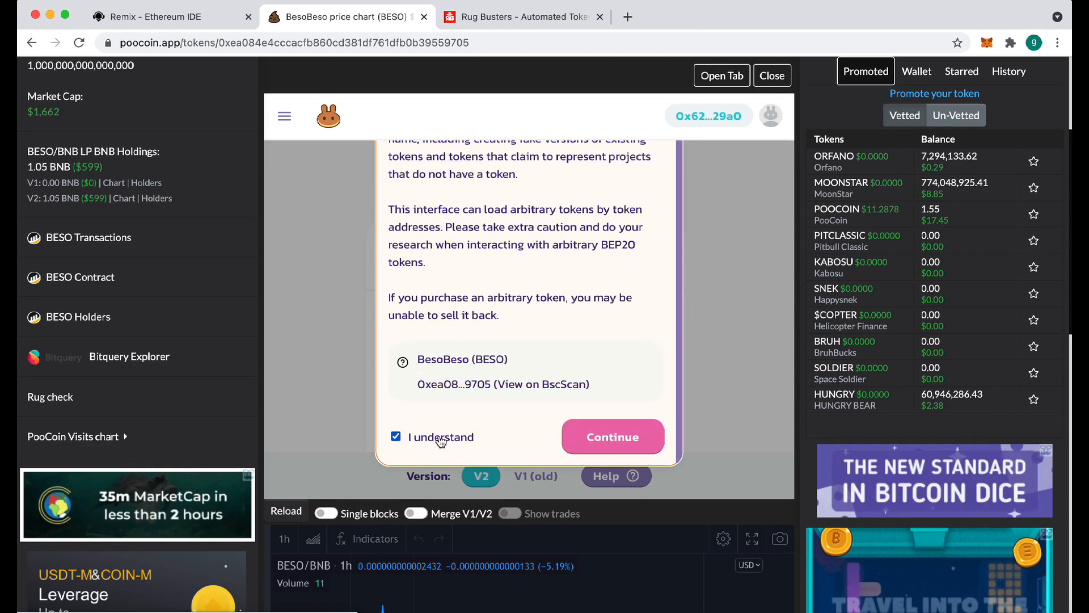
pyautogui.click(613, 437)
pyautogui.scroll(-3, 703, 349)
pyautogui.scroll(1, 703, 347)
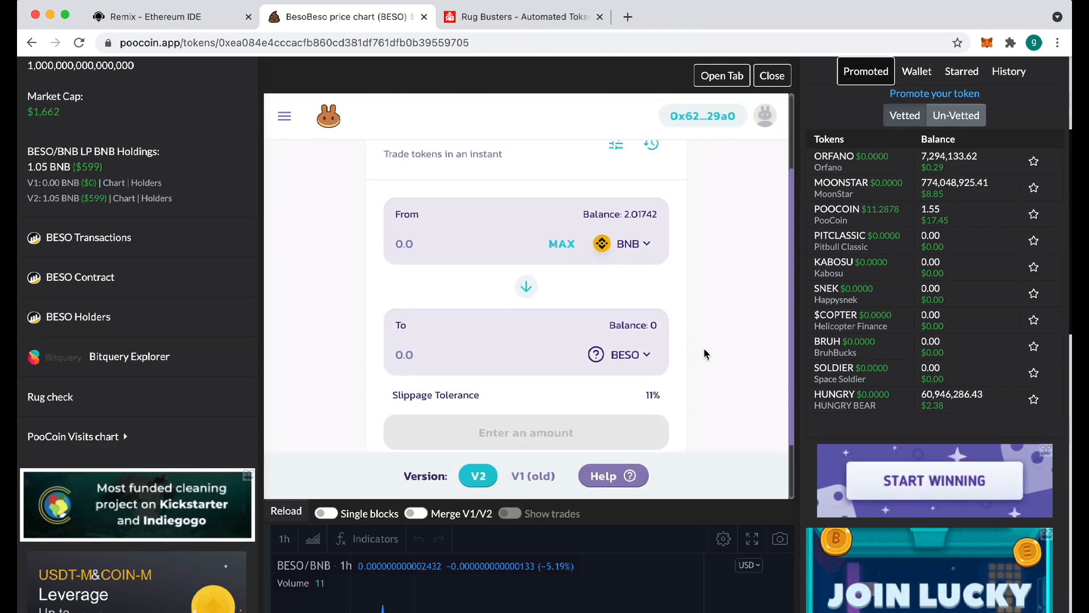
# Enter 0.01 BNB as the amount to swap for BESO and review the swap details
pyautogui.click(422, 246)
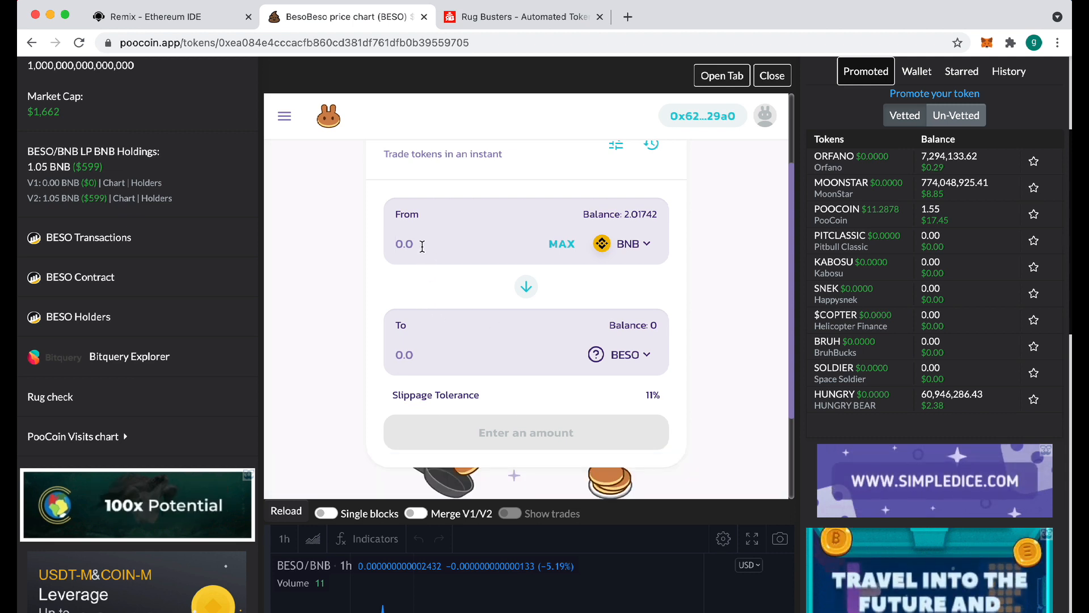
pyautogui.write('0.01')
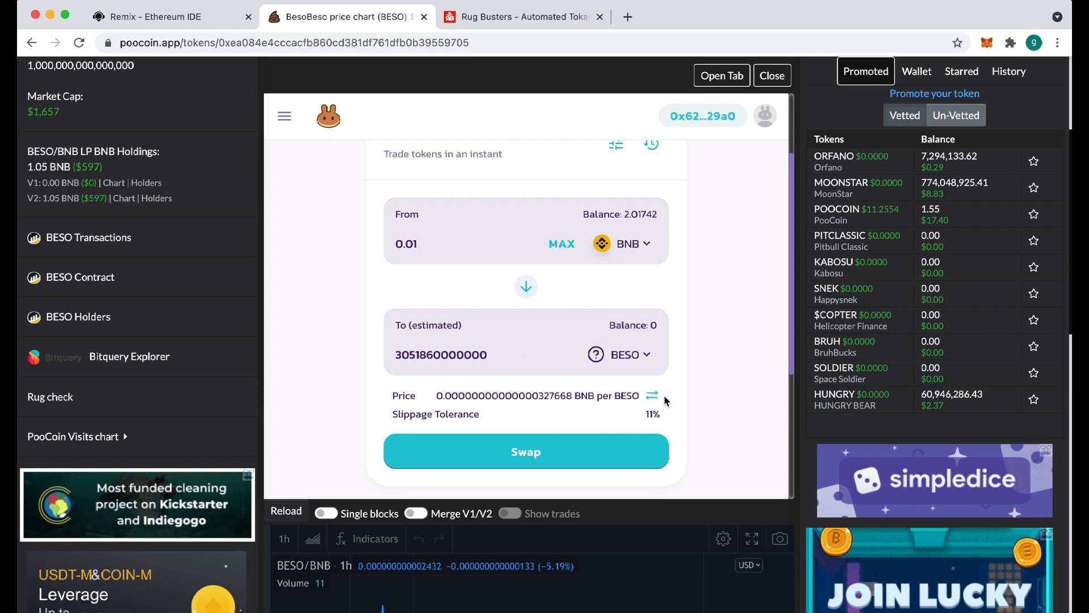
pyautogui.scroll(-2, 724, 413)
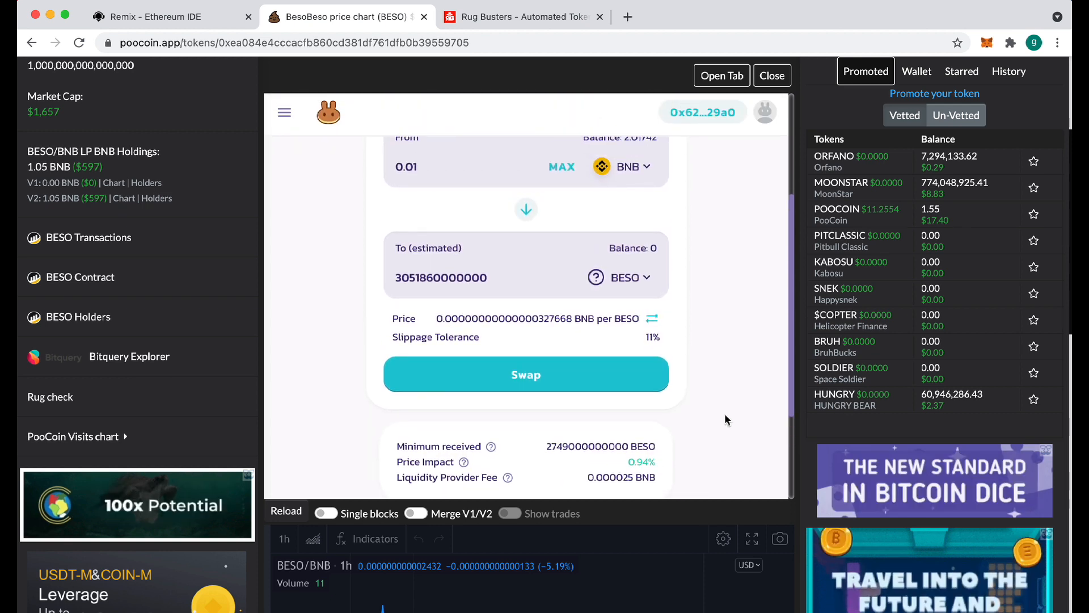
pyautogui.scroll(2, 725, 418)
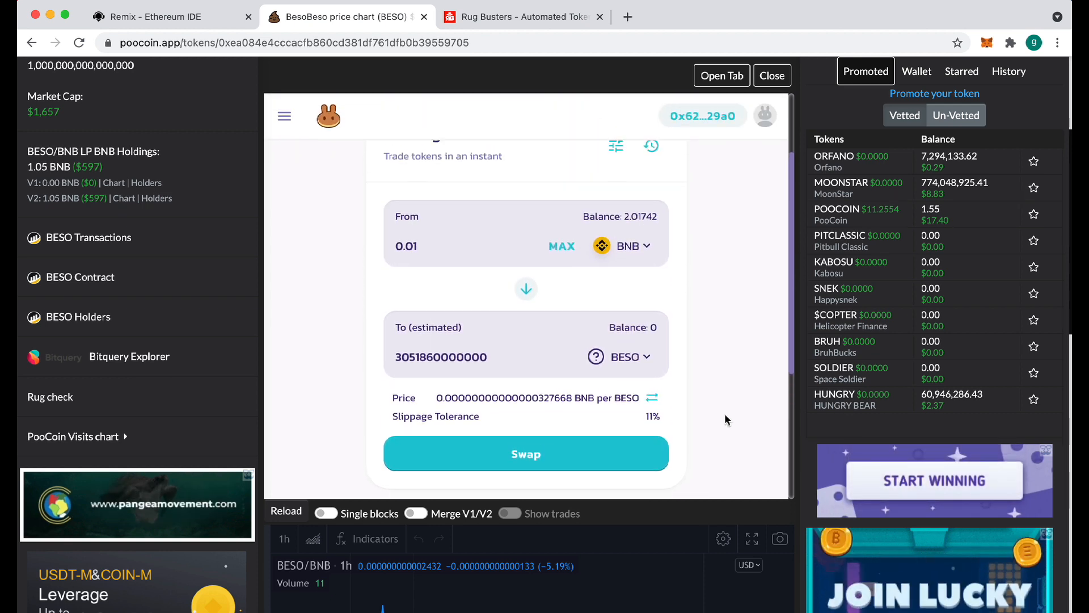
# Set the swap's slippage tolerance to 1%
pyautogui.scroll(2, 725, 416)
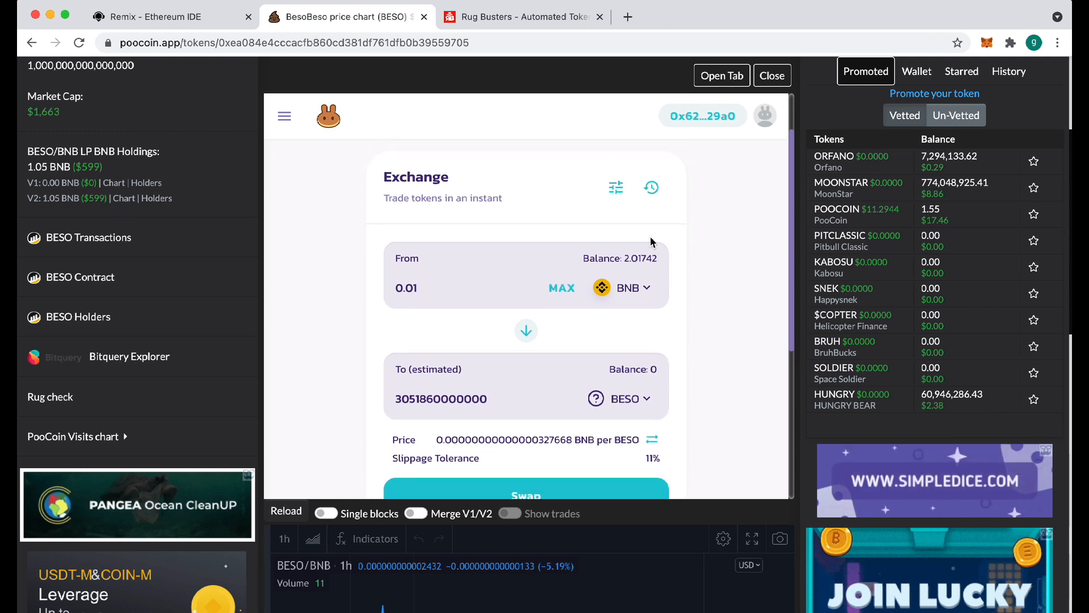
pyautogui.click(616, 187)
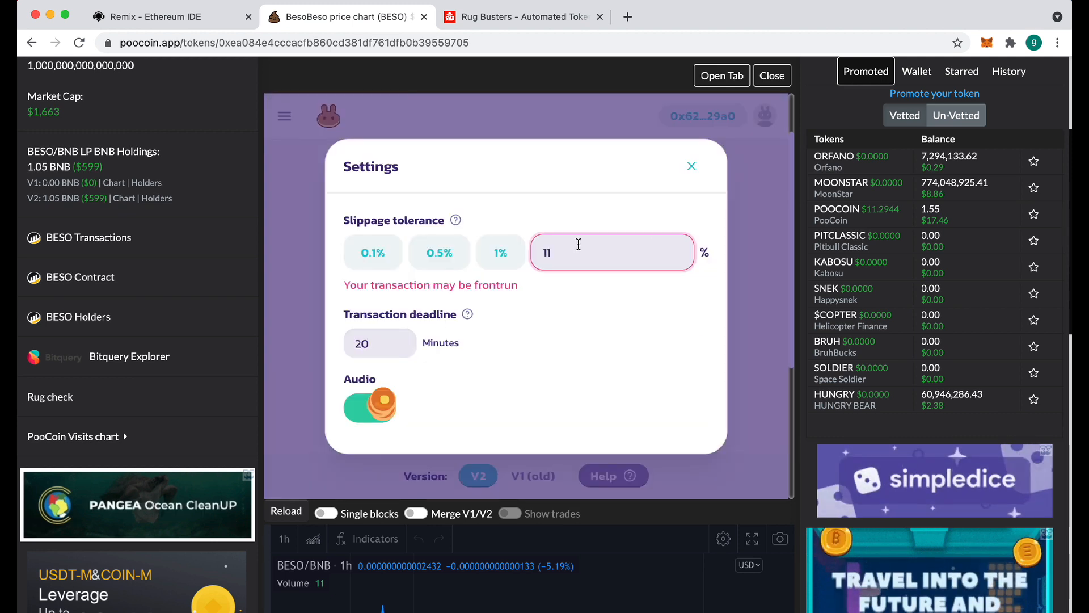
pyautogui.click(506, 260)
pyautogui.click(693, 179)
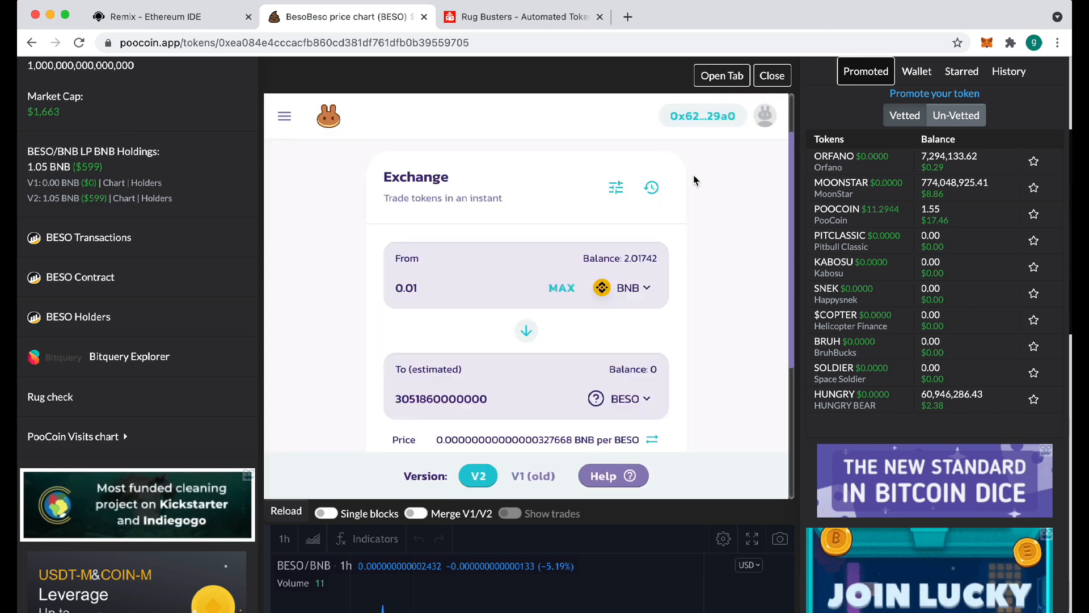
pyautogui.scroll(-3, 717, 291)
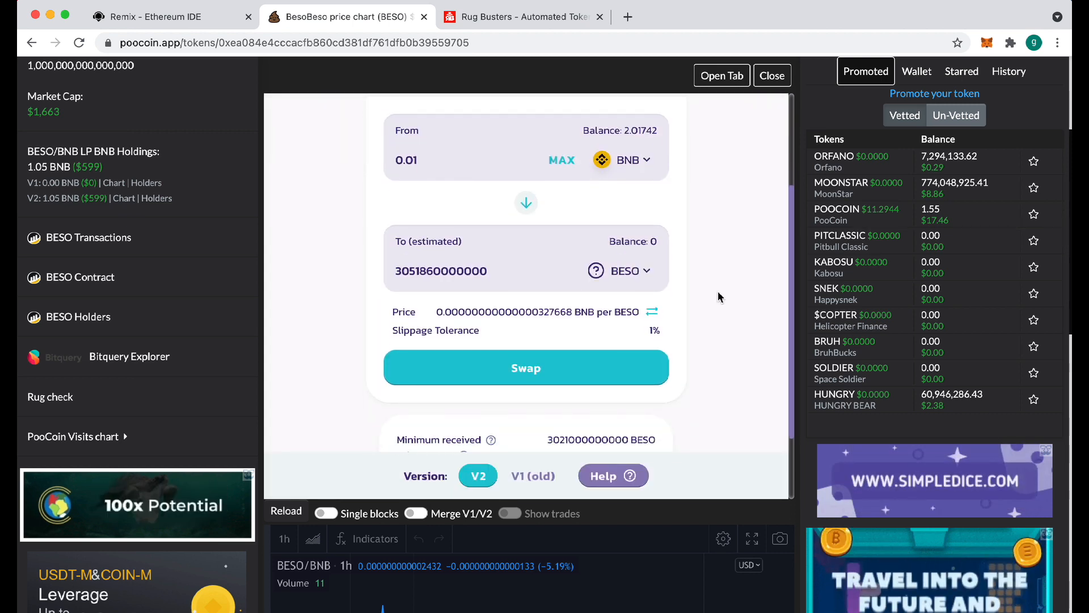
pyautogui.scroll(3, 717, 290)
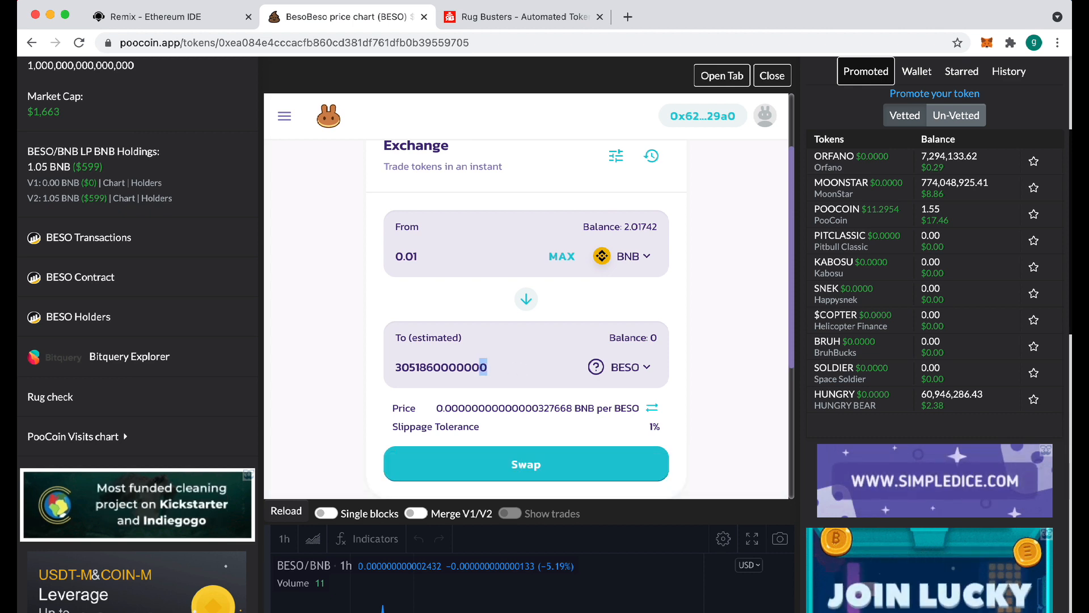
pyautogui.write('1')
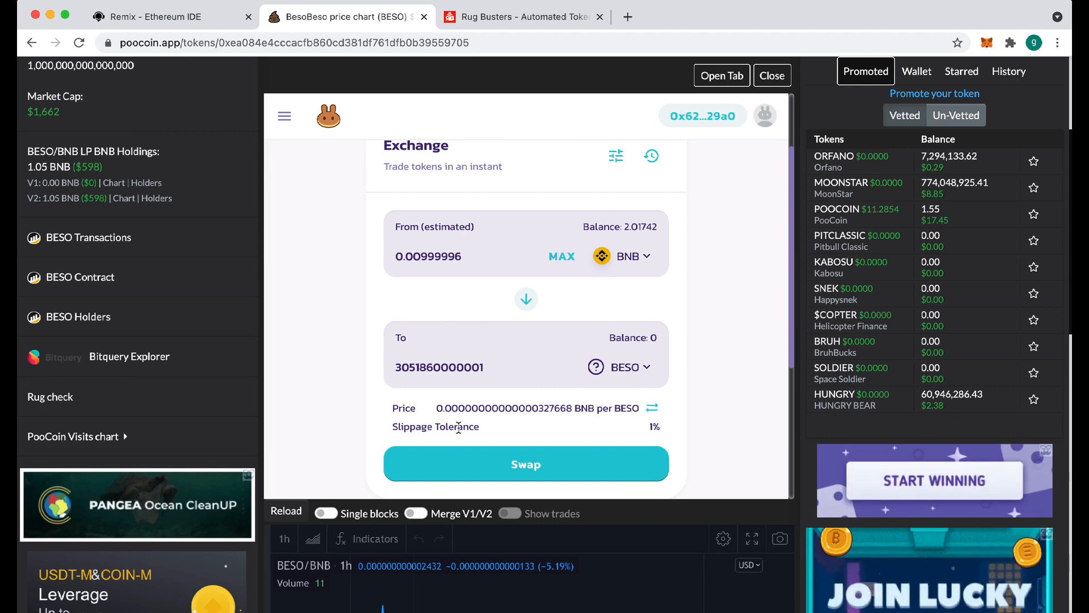
pyautogui.click(538, 462)
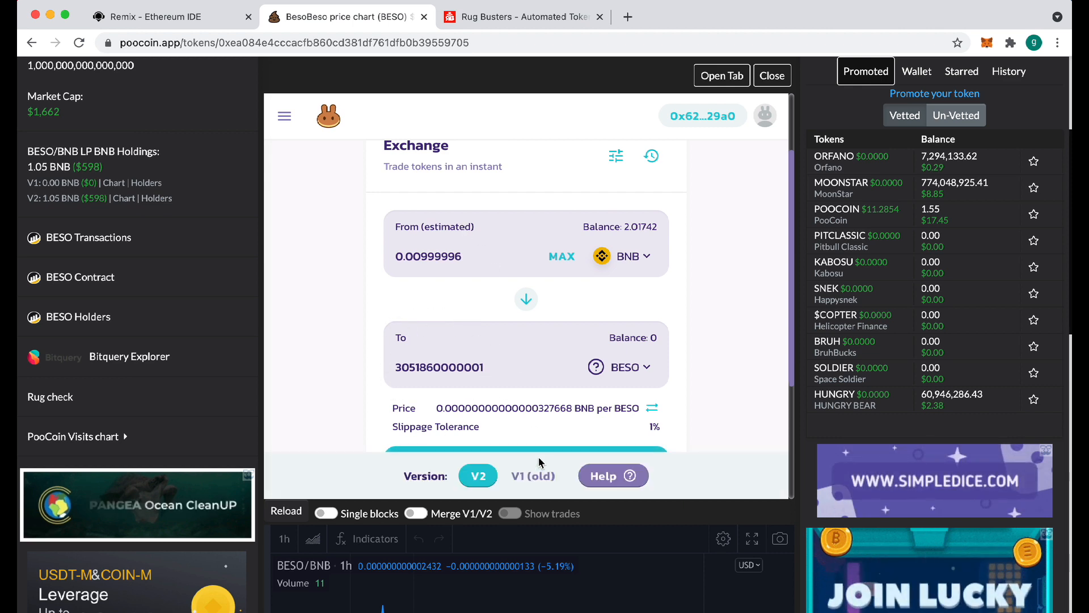
# Submit the BNB to BESO swap and reject the resulting transaction request in MetaMask
pyautogui.scroll(-3, 538, 462)
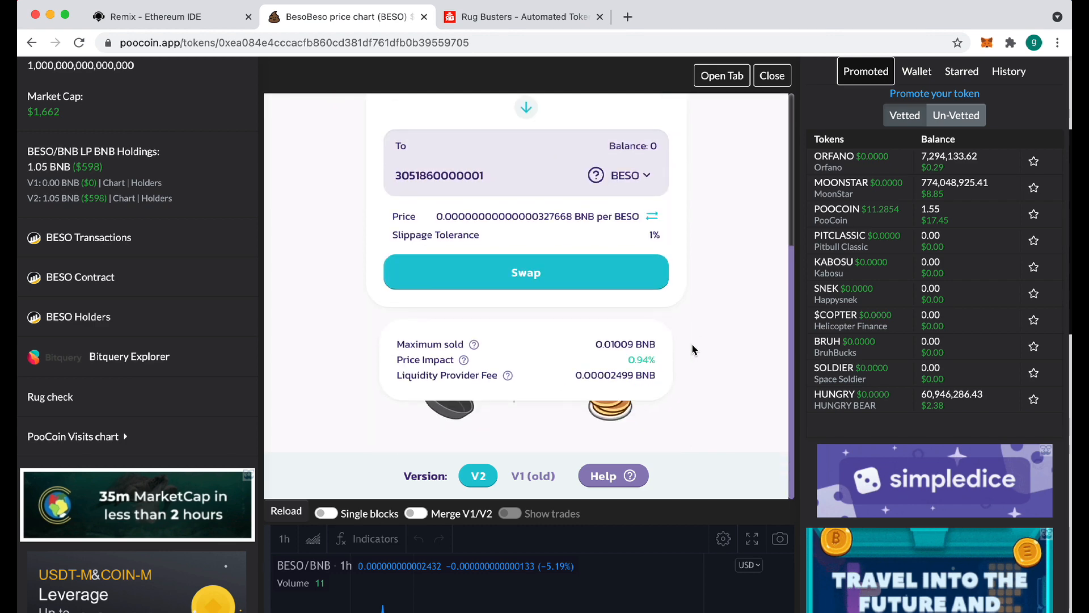
pyautogui.click(574, 290)
pyautogui.click(545, 431)
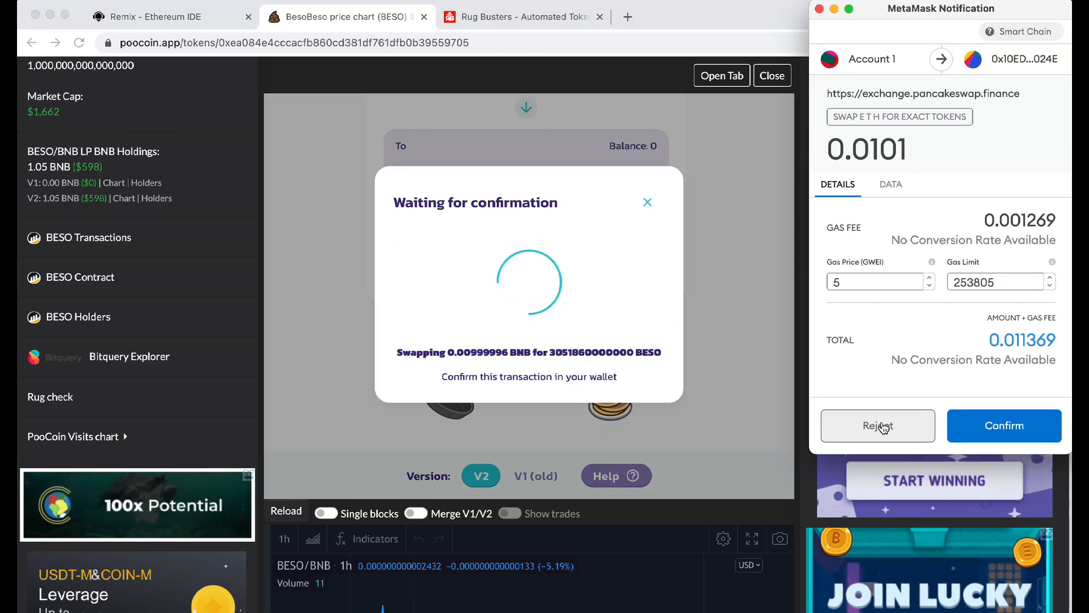
pyautogui.click(878, 426)
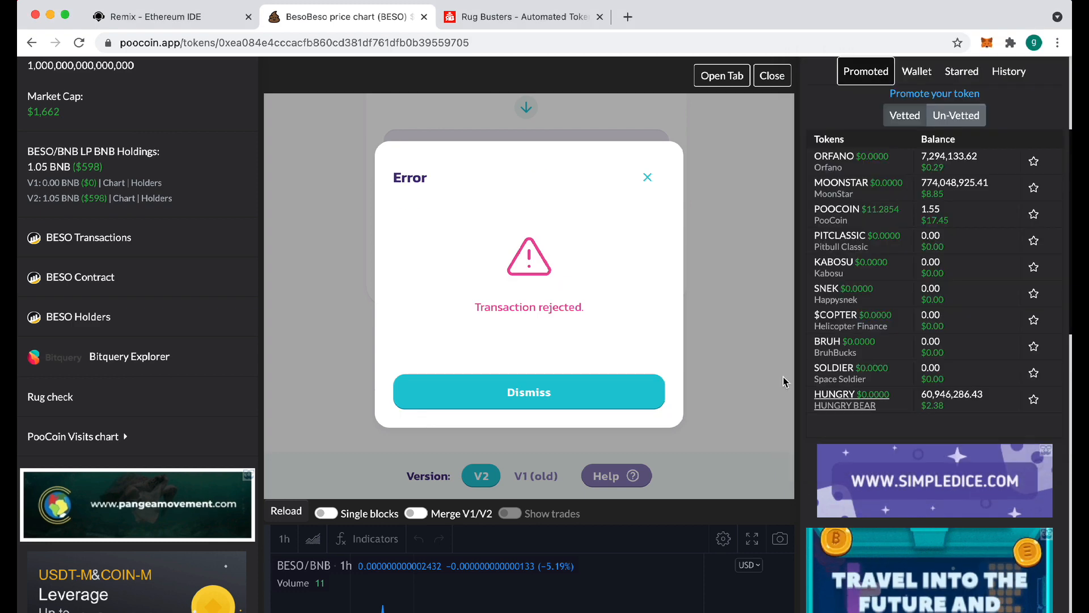
pyautogui.click(657, 172)
# Set the BNB amount to swap back to 0.01
pyautogui.scroll(5, 498, 325)
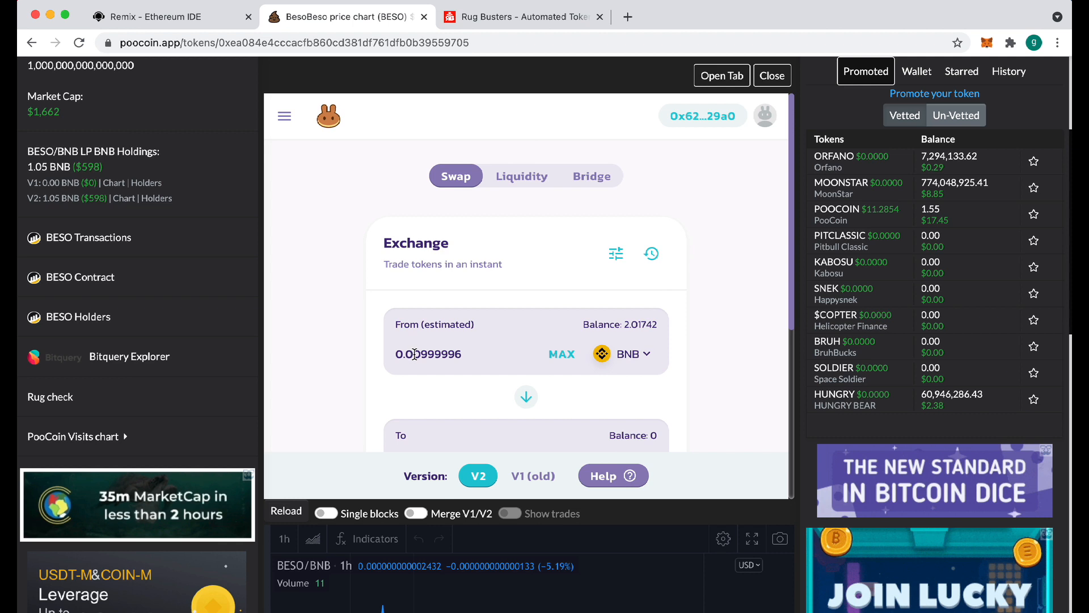
pyautogui.moveTo(414, 354); pyautogui.dragTo(561, 360)
pyautogui.press('BackSpace')
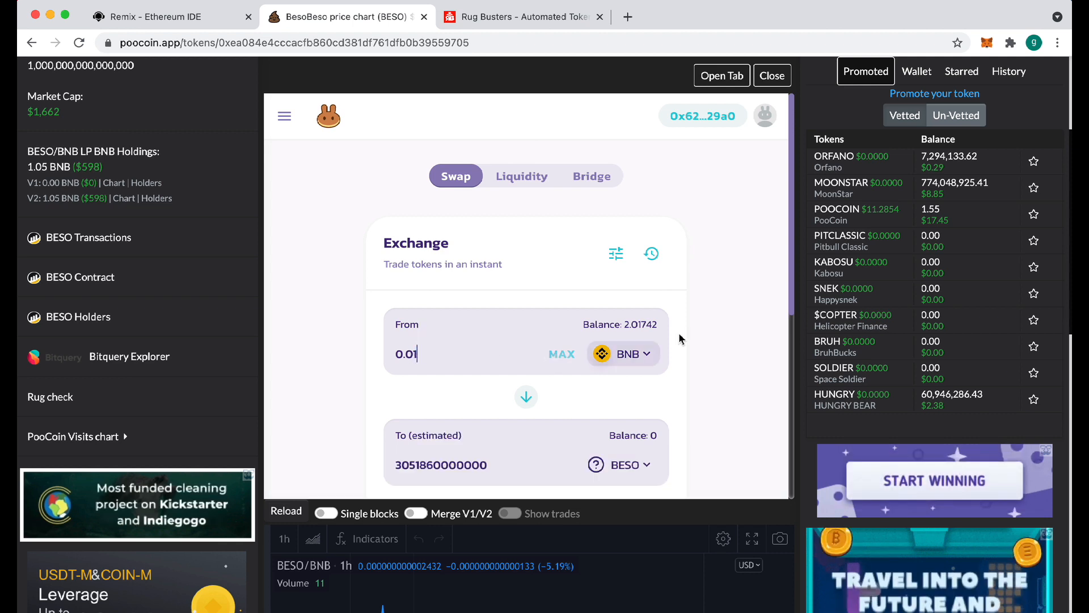
pyautogui.write('1')
pyautogui.scroll(-2, 730, 334)
pyautogui.scroll(-1, 730, 335)
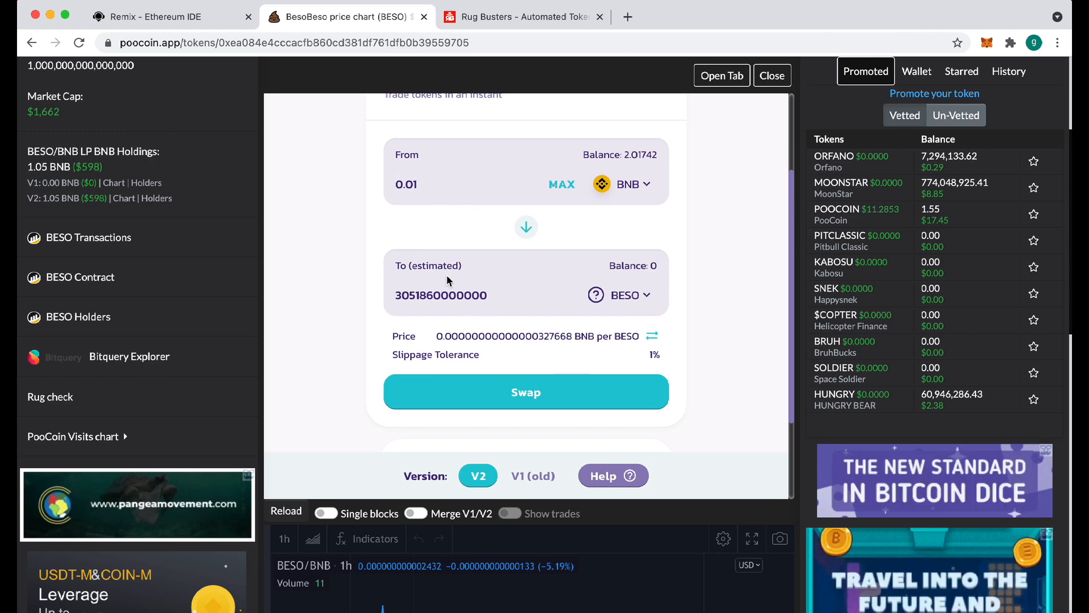
# Try twice to confirm the swap of 0.01 BNB for BESO, closing the resulting dialog each time
pyautogui.click(526, 392)
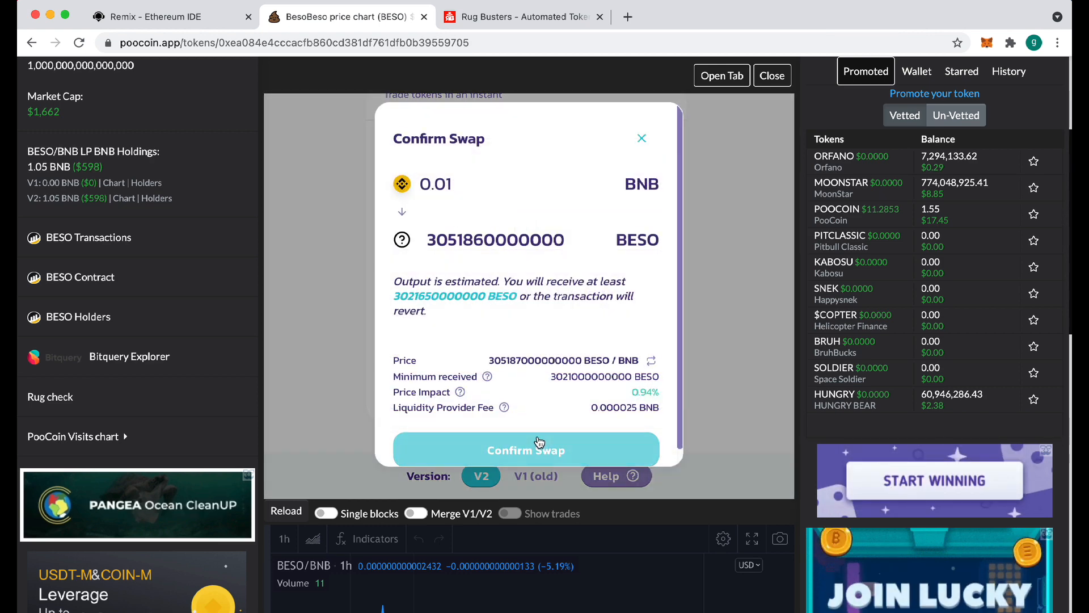
pyautogui.click(540, 442)
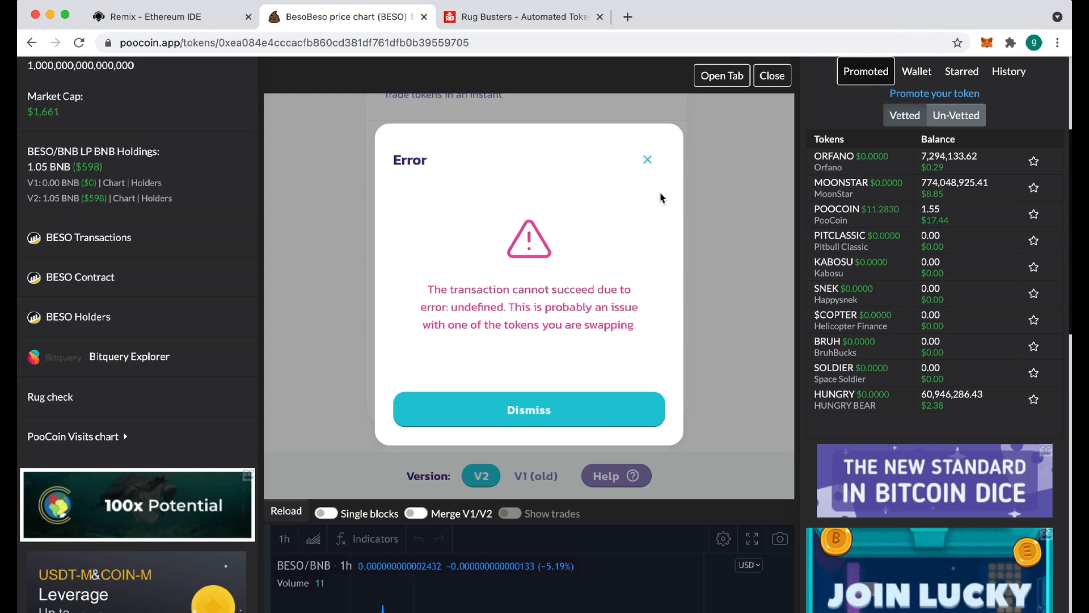
pyautogui.click(647, 161)
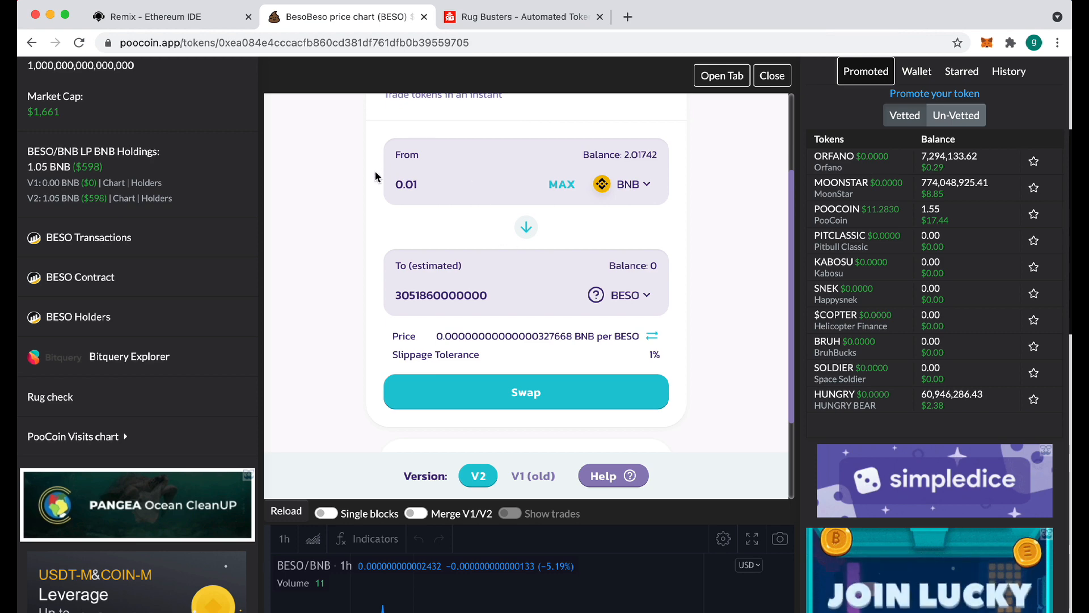
pyautogui.click(528, 393)
pyautogui.click(538, 448)
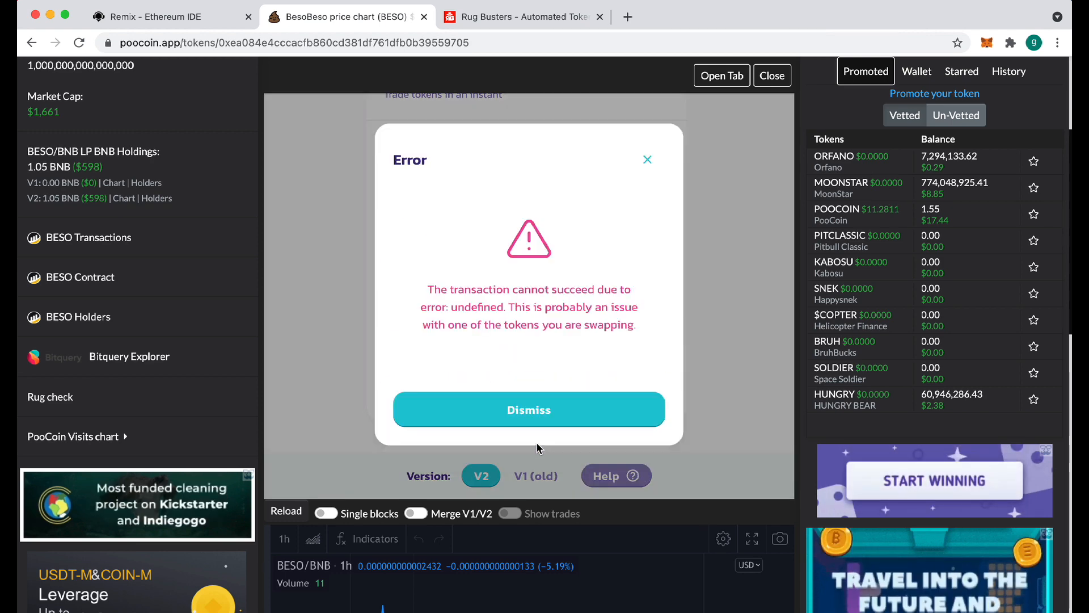
pyautogui.click(529, 411)
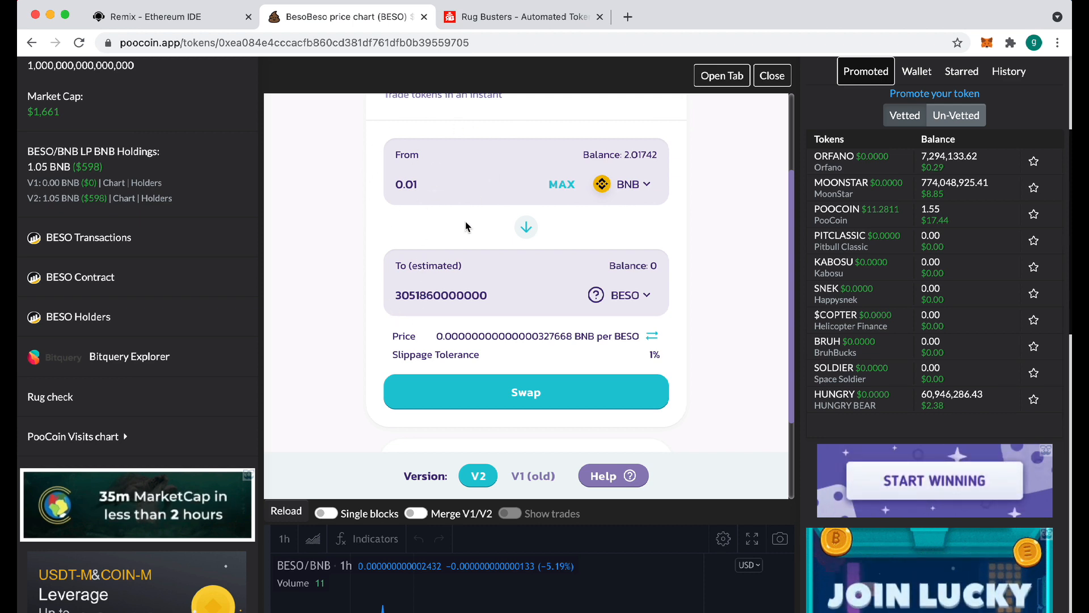
pyautogui.click(483, 295)
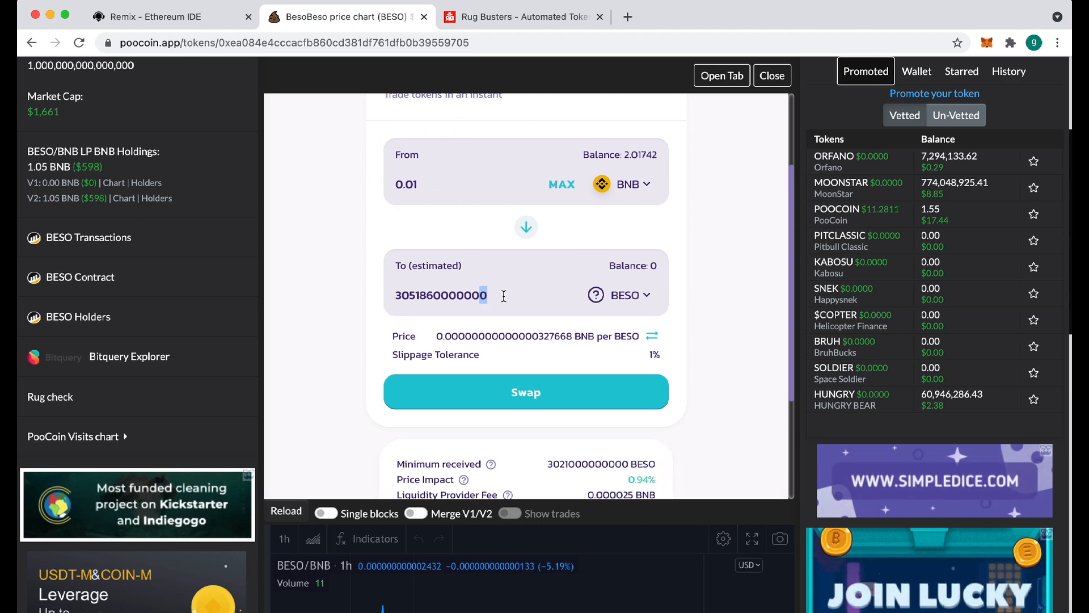
pyautogui.press('BackSpace')
pyautogui.write('1')
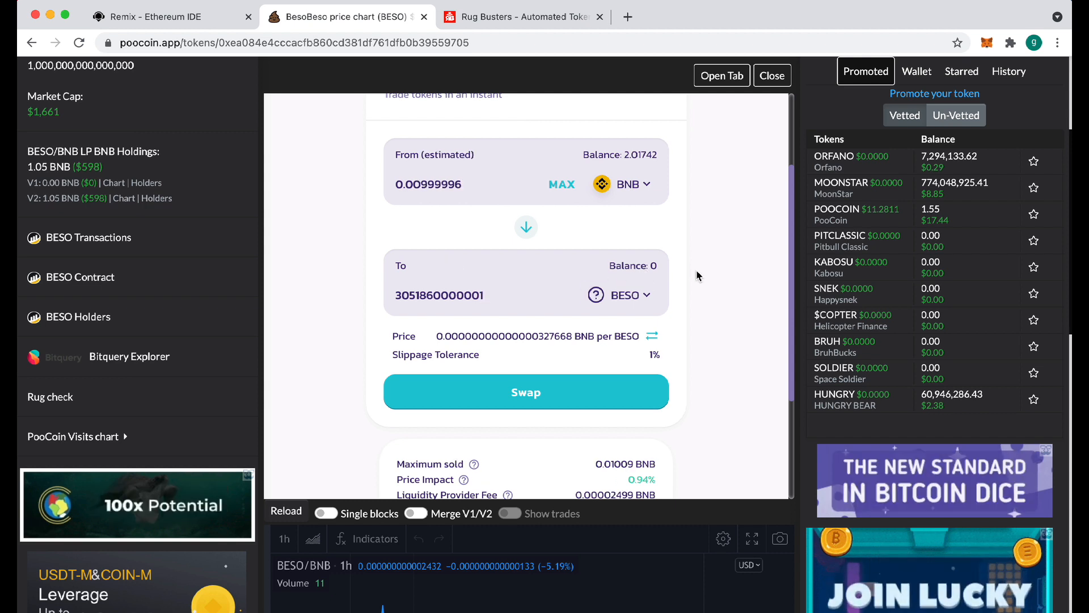
# Submit the BNB to BESO swap, approve the transaction in MetaMask and close the submission notice
pyautogui.click(502, 392)
pyautogui.click(537, 436)
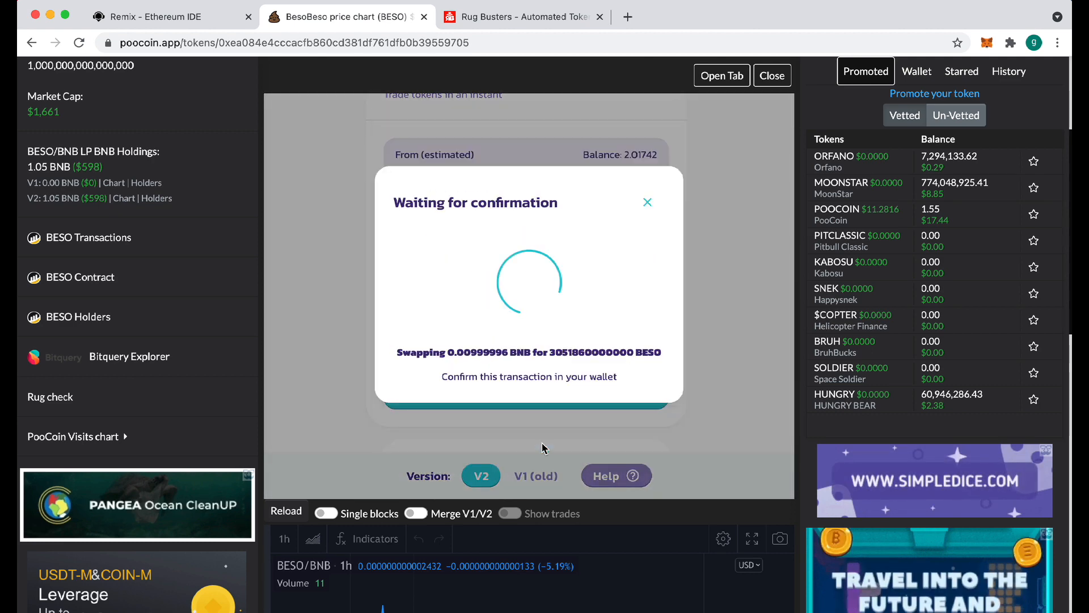
pyautogui.click(1023, 425)
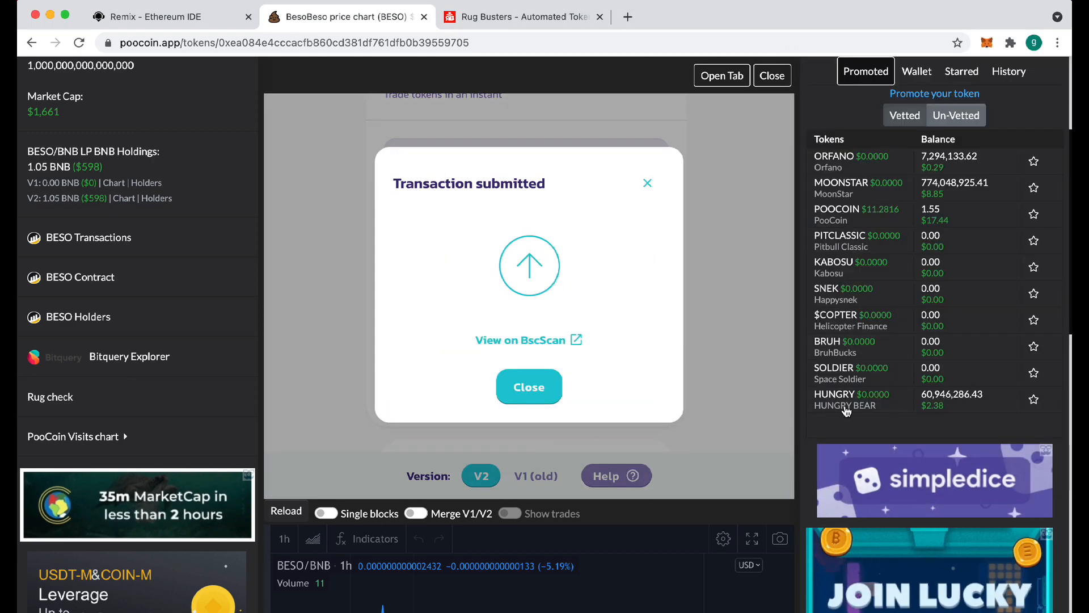
pyautogui.click(530, 388)
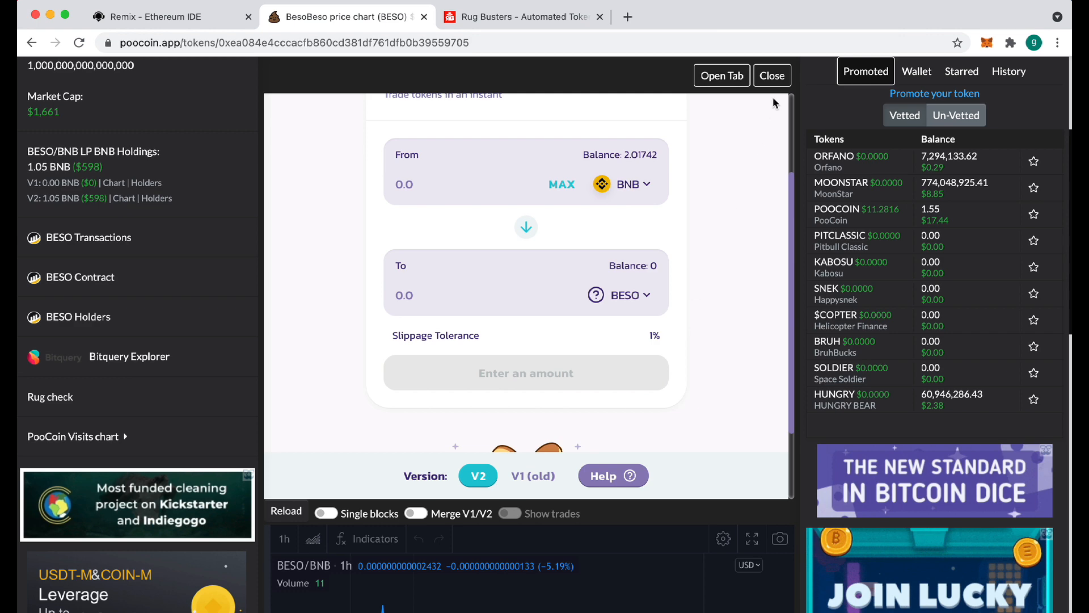
# Close the embedded exchange and reload the BESO chart page to check the token balance and latest transactions
pyautogui.click(772, 77)
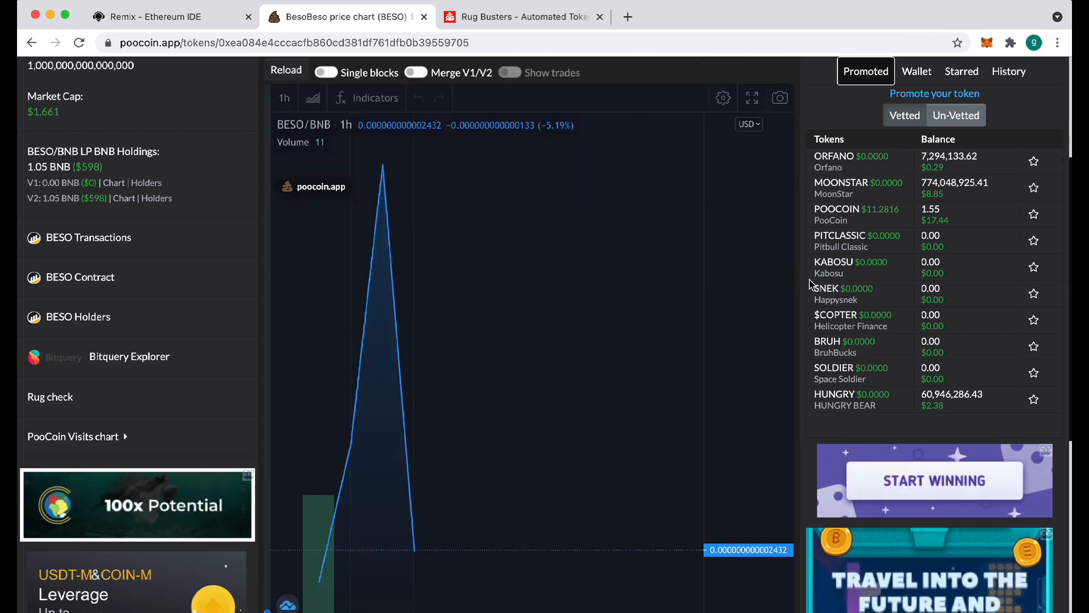
pyautogui.scroll(2, 812, 286)
pyautogui.press('super+r')
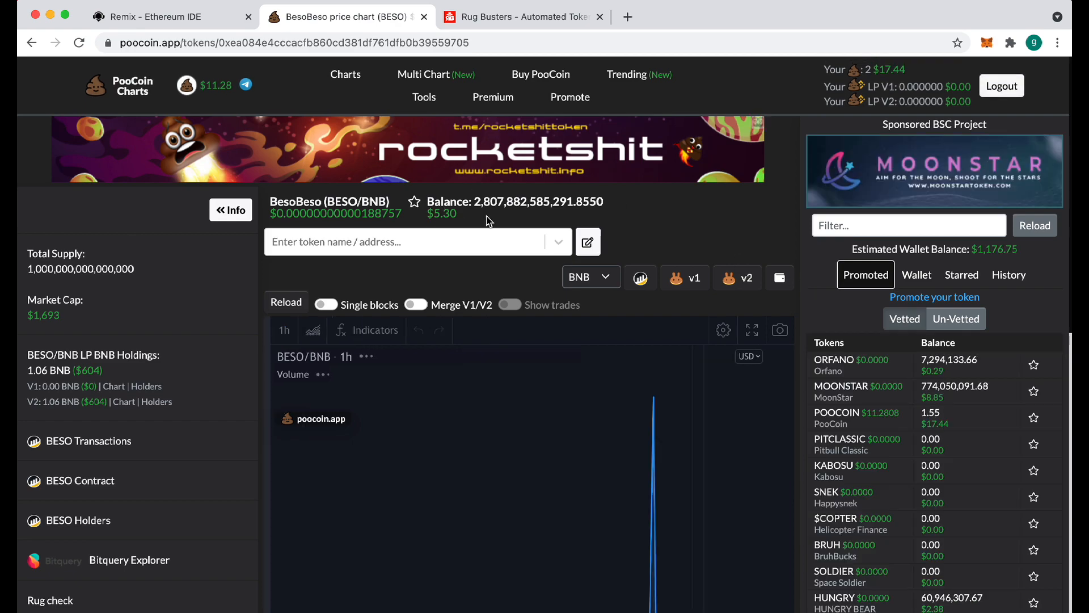
pyautogui.scroll(-8, 244, 320)
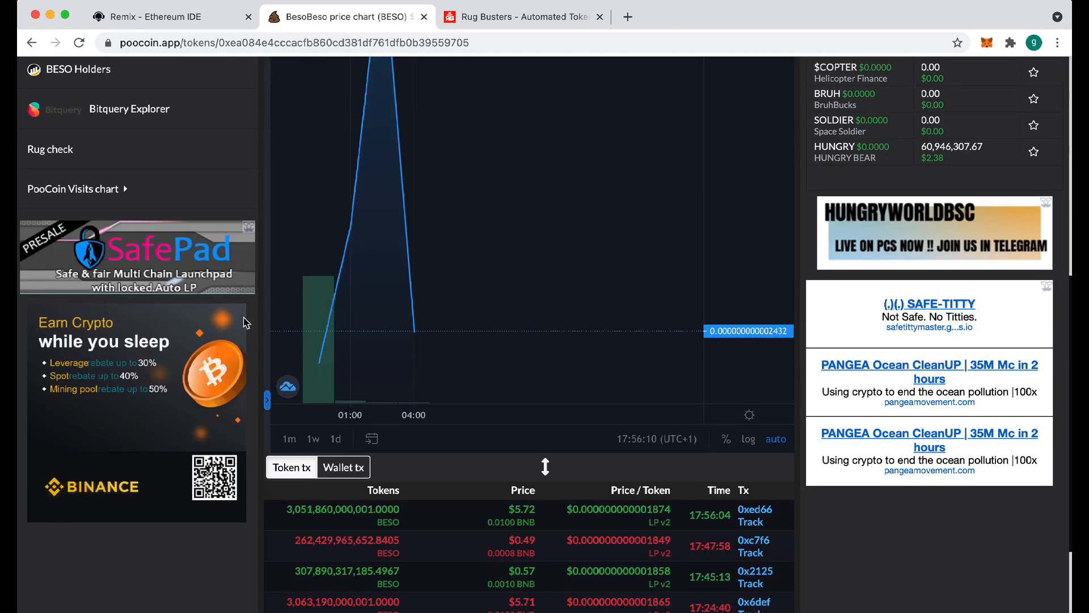
pyautogui.scroll(9, 250, 435)
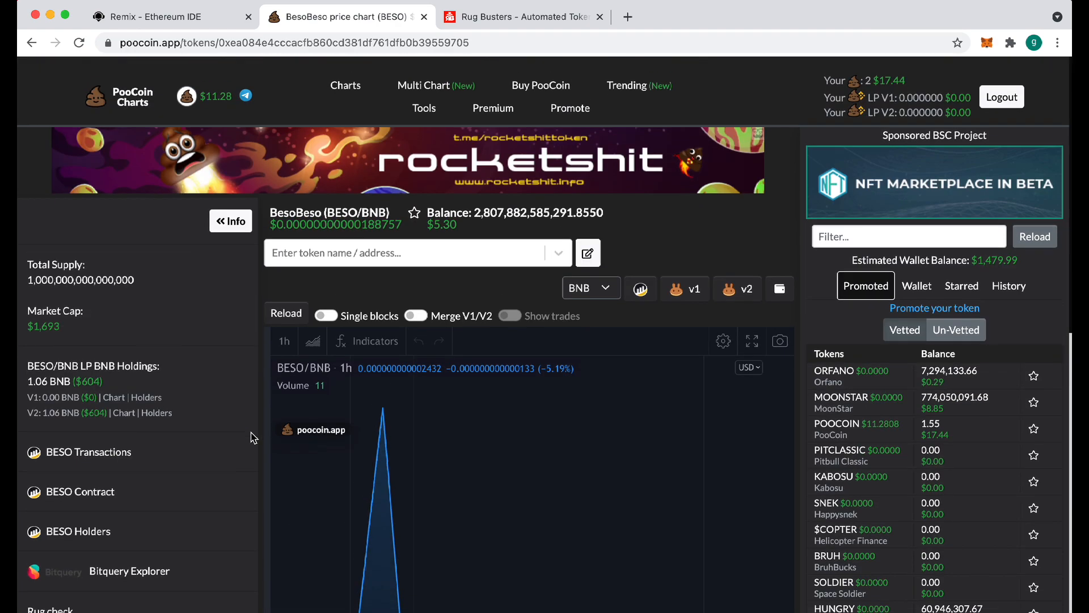
# Open the PancakeSwap V2 exchange for BESO in its own tab and import the token, accepting the risk warning
pyautogui.scroll(-2, 254, 438)
pyautogui.click(745, 189)
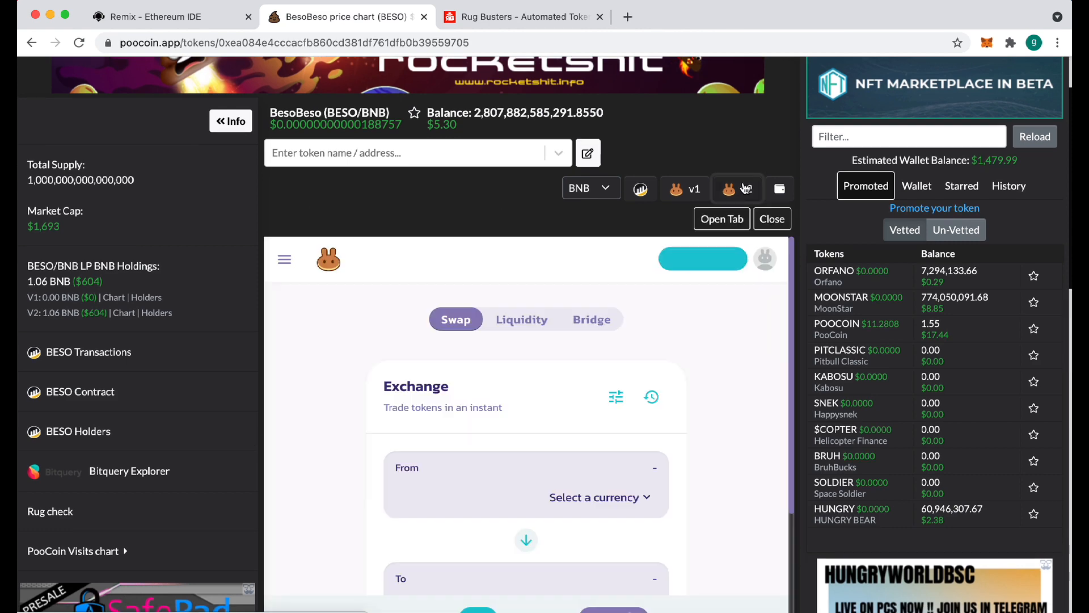
pyautogui.click(722, 219)
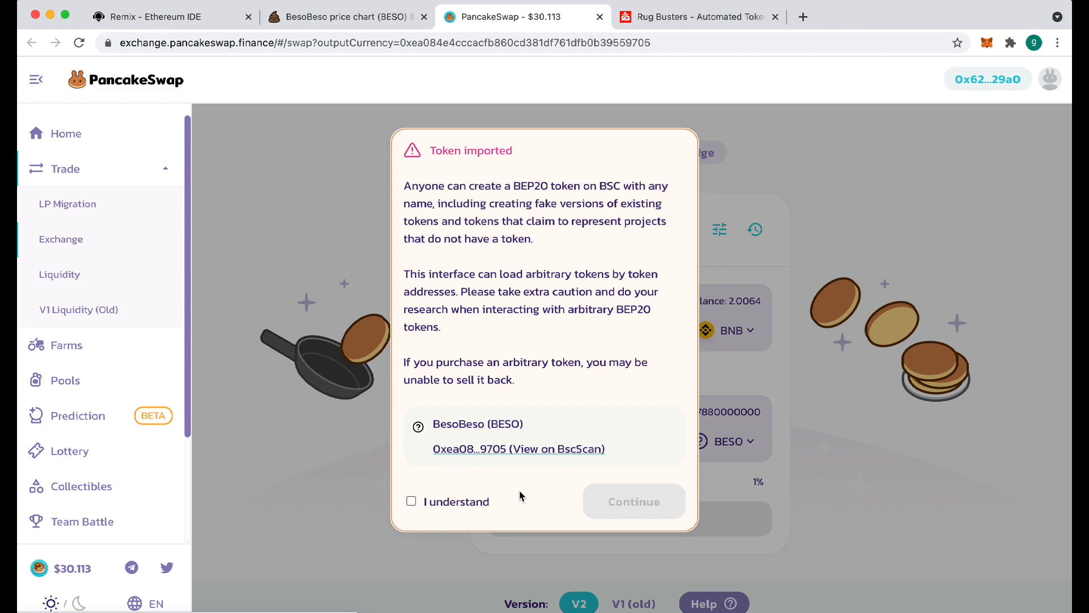
pyautogui.click(467, 503)
pyautogui.click(636, 501)
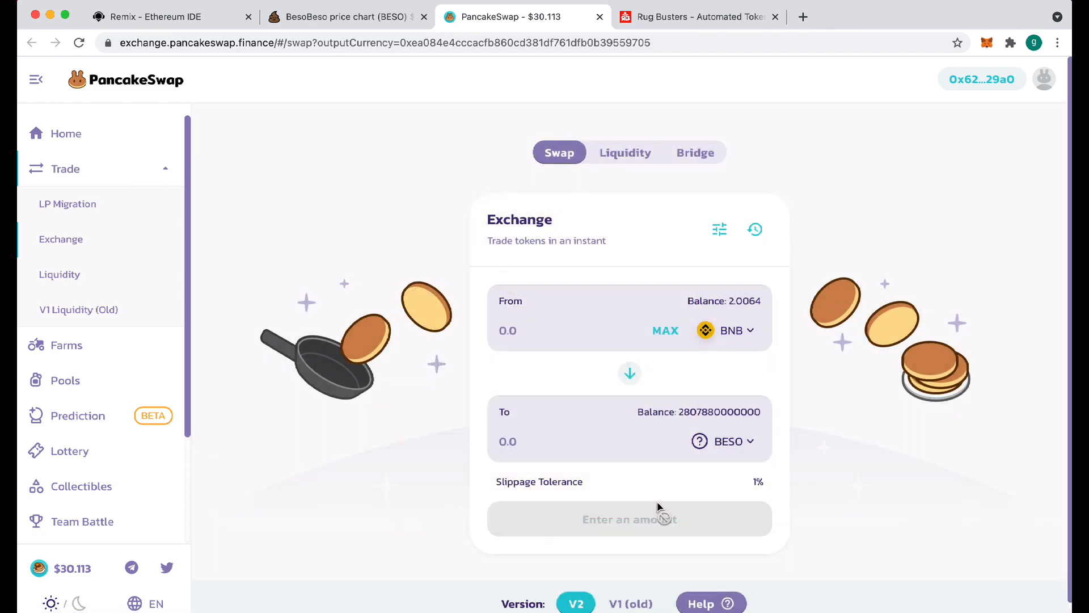
# Reverse the swap to sell BESO for BNB and set the exact BNB amount to receive to 0.005
pyautogui.click(631, 376)
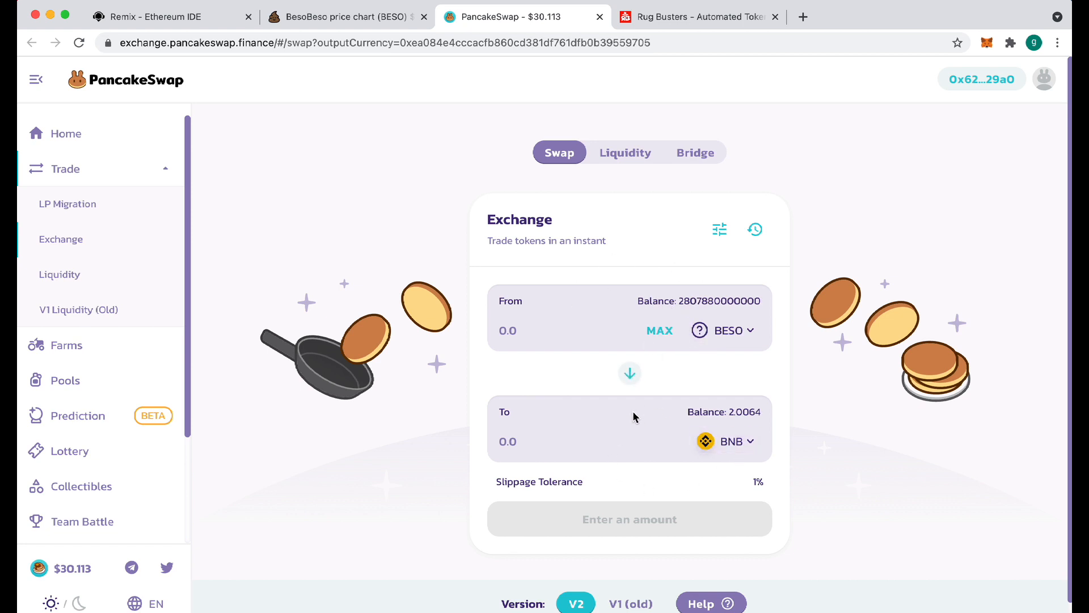
pyautogui.click(659, 331)
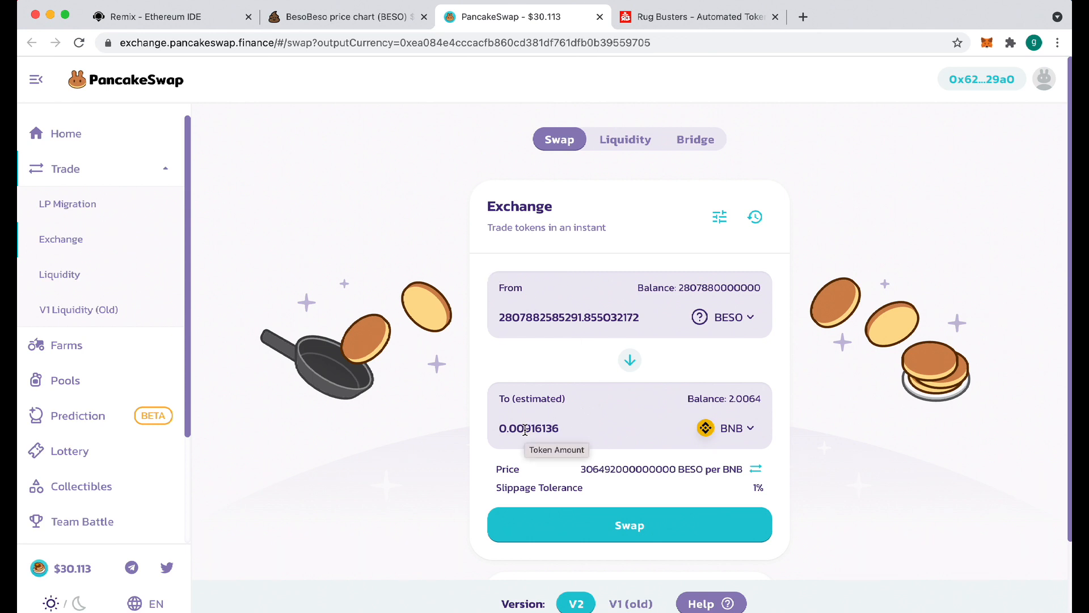
pyautogui.moveTo(524, 429); pyautogui.dragTo(602, 428)
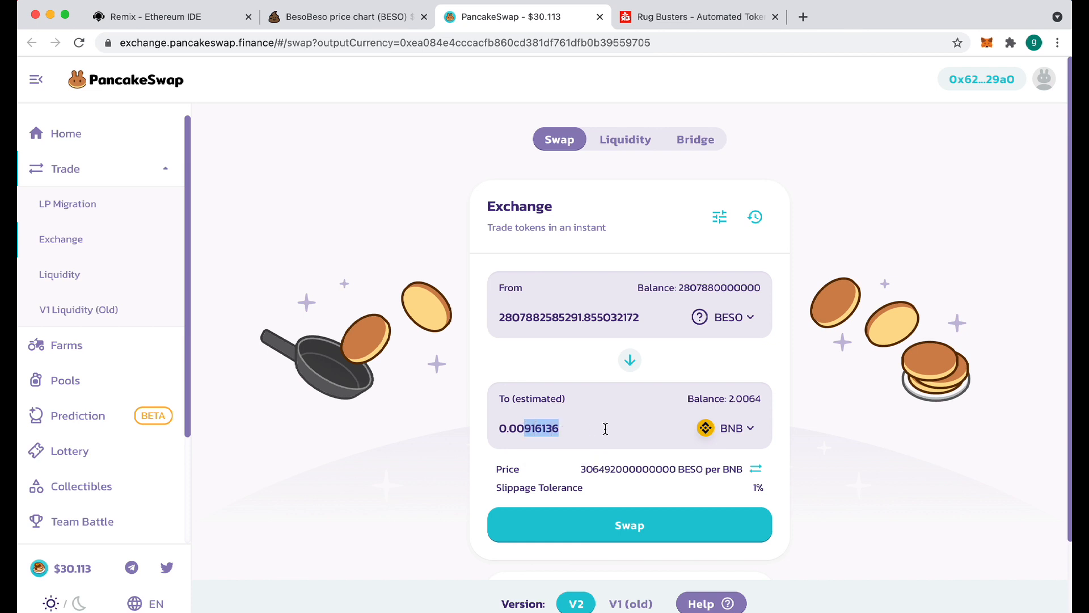
pyautogui.write('5')
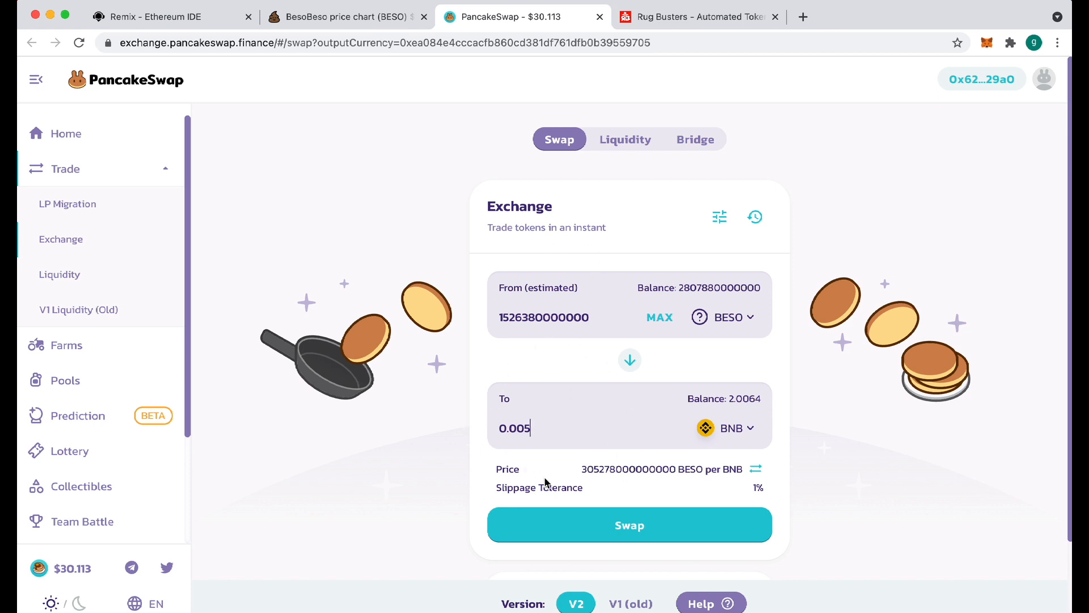
# Try to swap BESO for exactly 0.005 BNB at 1% slippage and dismiss the resulting dialog
pyautogui.click(640, 527)
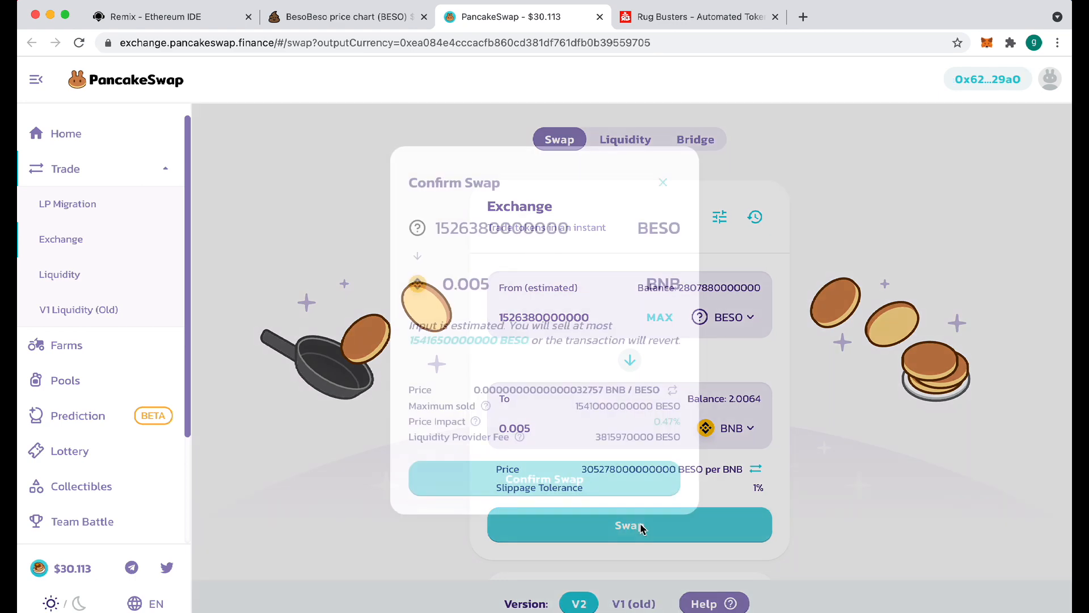
pyautogui.click(576, 478)
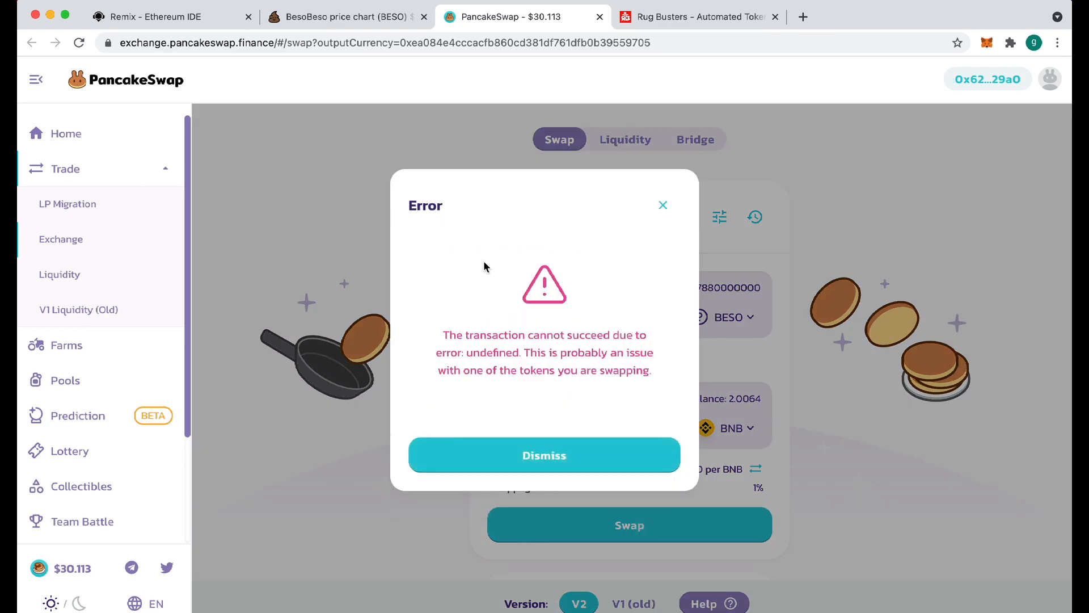
pyautogui.click(560, 446)
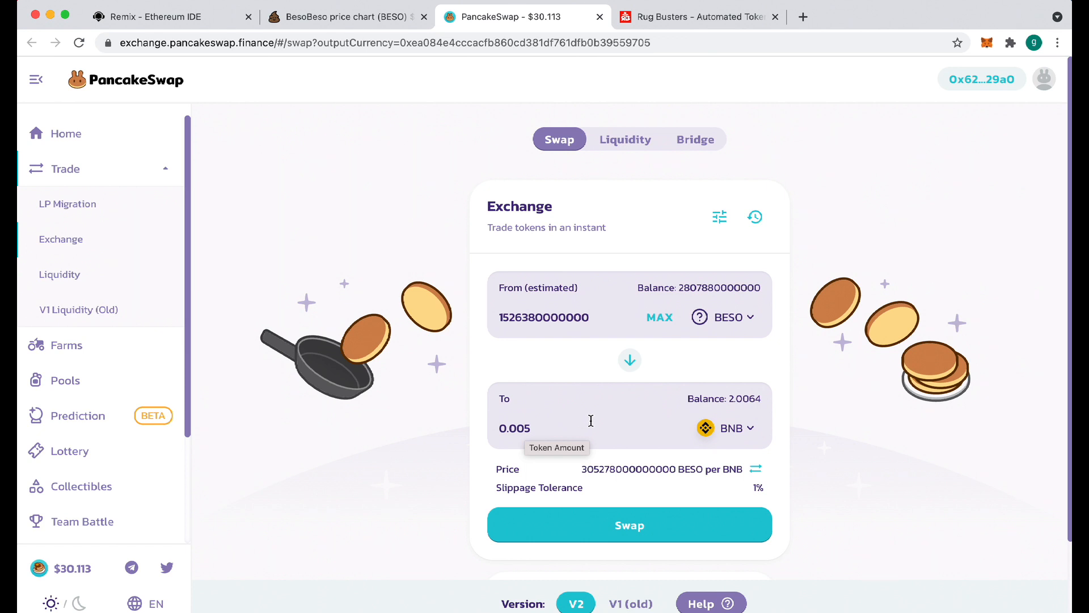
pyautogui.click(645, 527)
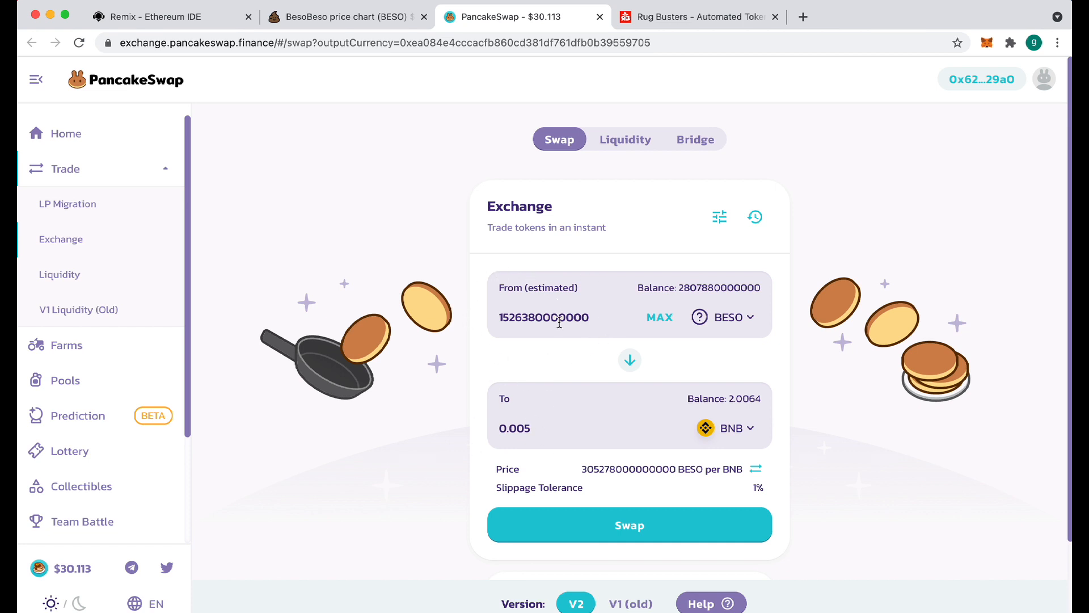
pyautogui.moveTo(581, 317); pyautogui.dragTo(603, 318)
pyautogui.write('1')
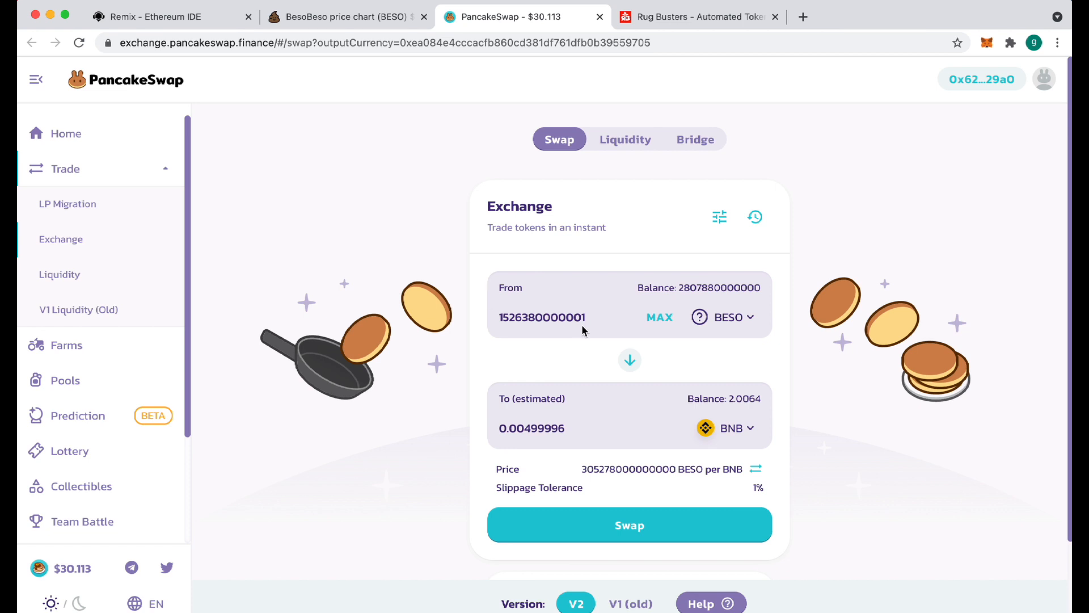
pyautogui.click(659, 317)
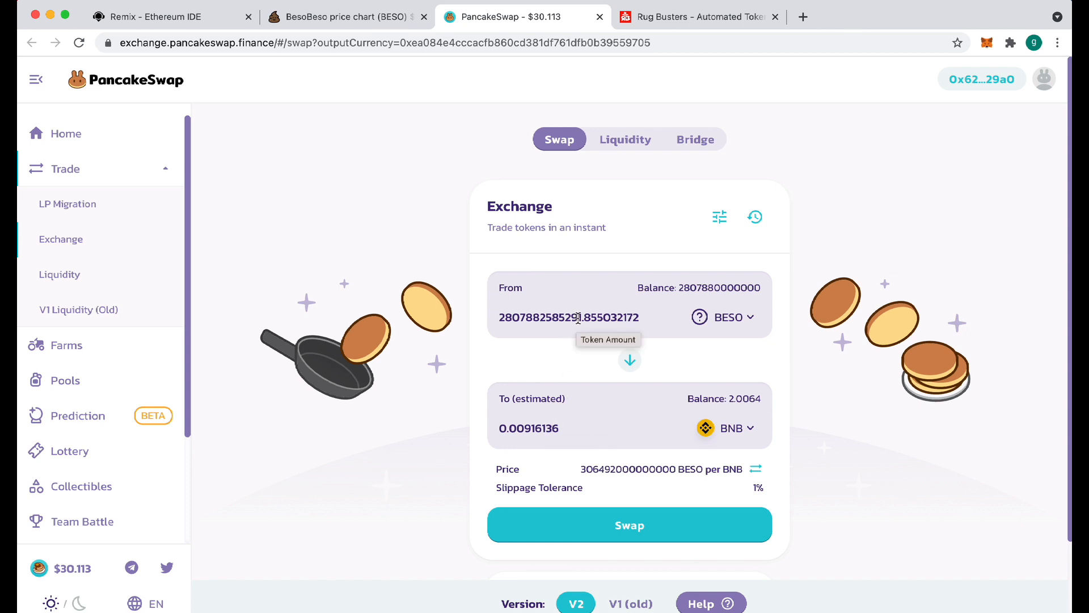
pyautogui.moveTo(577, 318); pyautogui.dragTo(641, 318)
pyautogui.write('2')
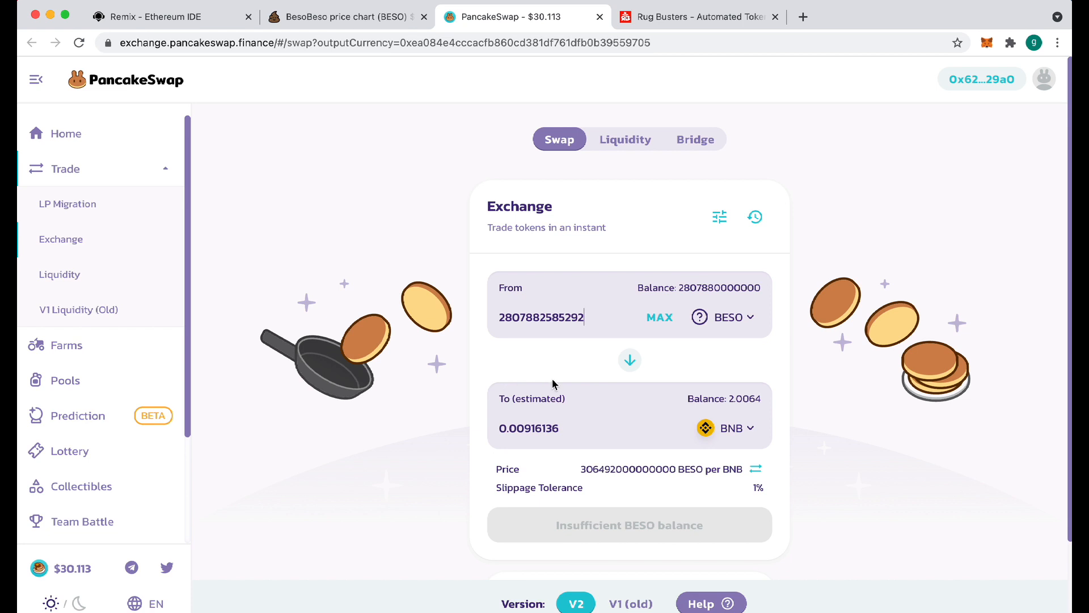
pyautogui.click(657, 318)
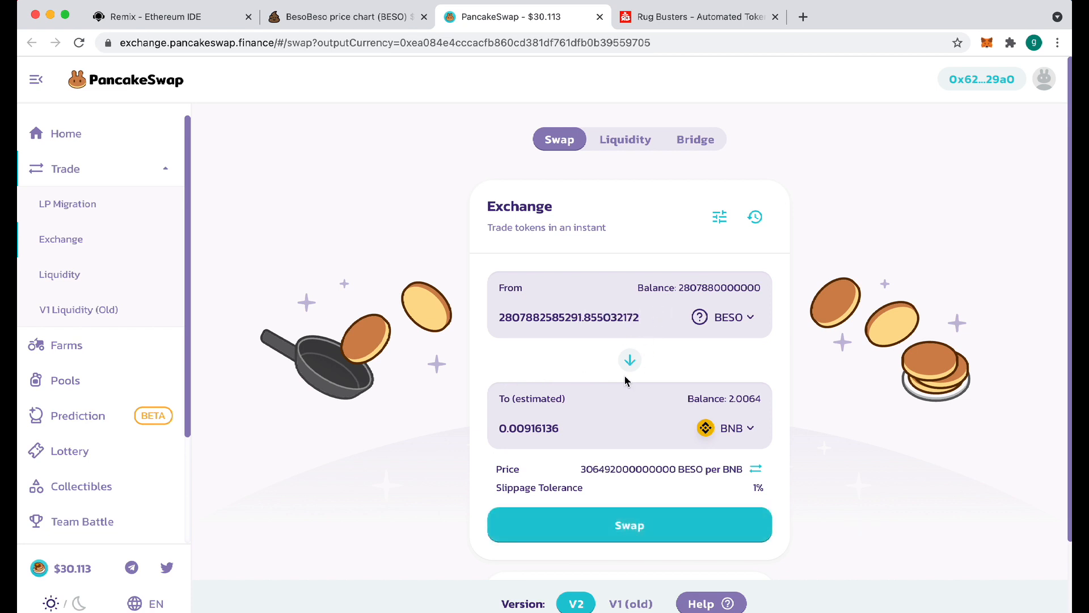
# Set the BNB output to 0.005 again, try to confirm the swap and dismiss the resulting dialog
pyautogui.moveTo(525, 428); pyautogui.dragTo(678, 429)
pyautogui.write('5')
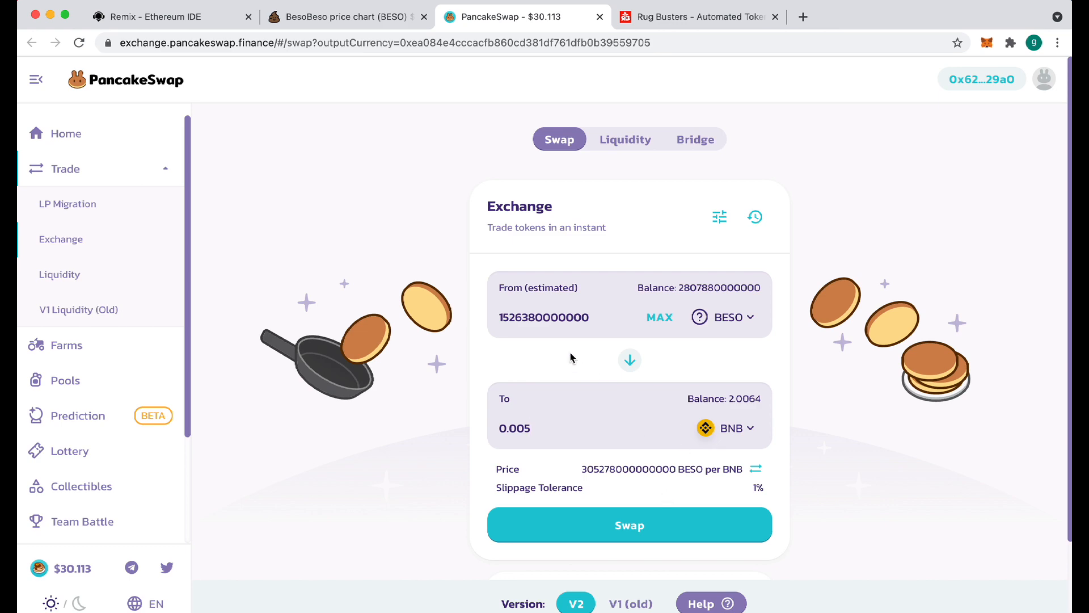
pyautogui.click(646, 541)
pyautogui.click(612, 487)
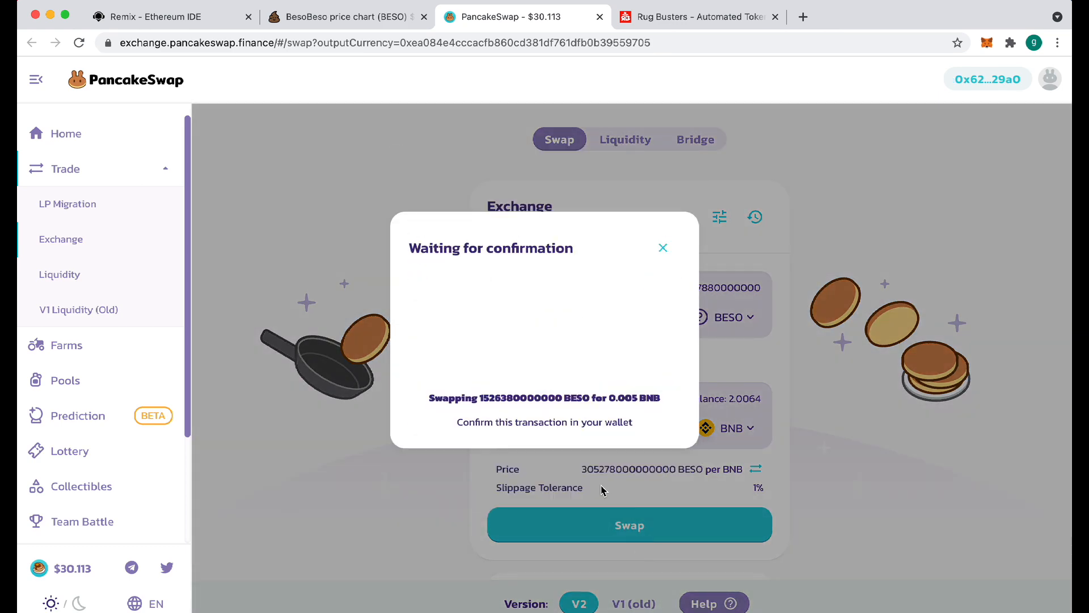
pyautogui.click(603, 457)
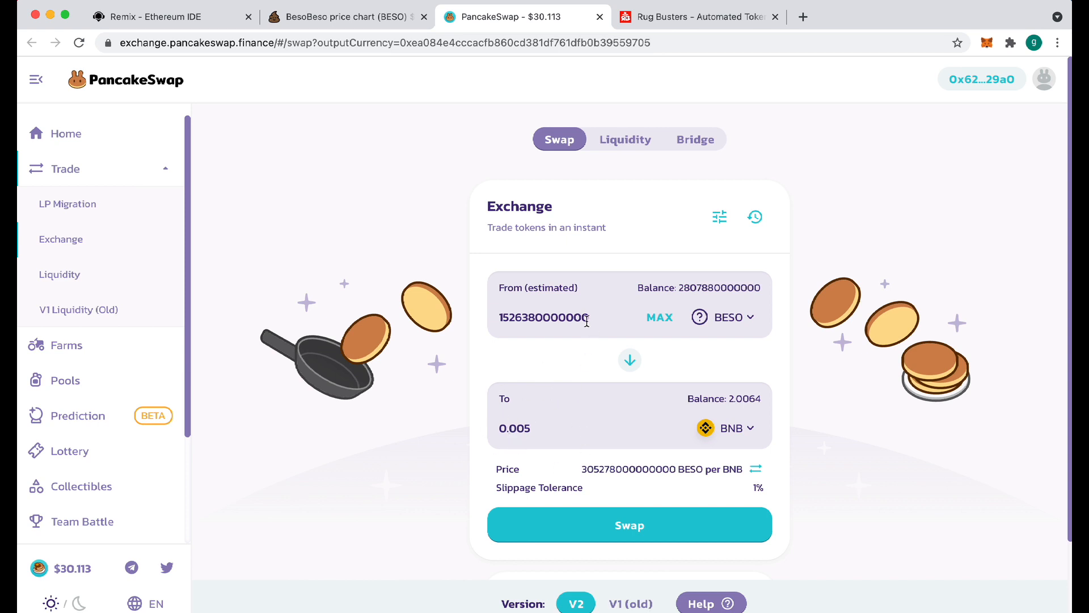
pyautogui.moveTo(581, 317); pyautogui.dragTo(626, 317)
pyautogui.write('1')
pyautogui.click(646, 525)
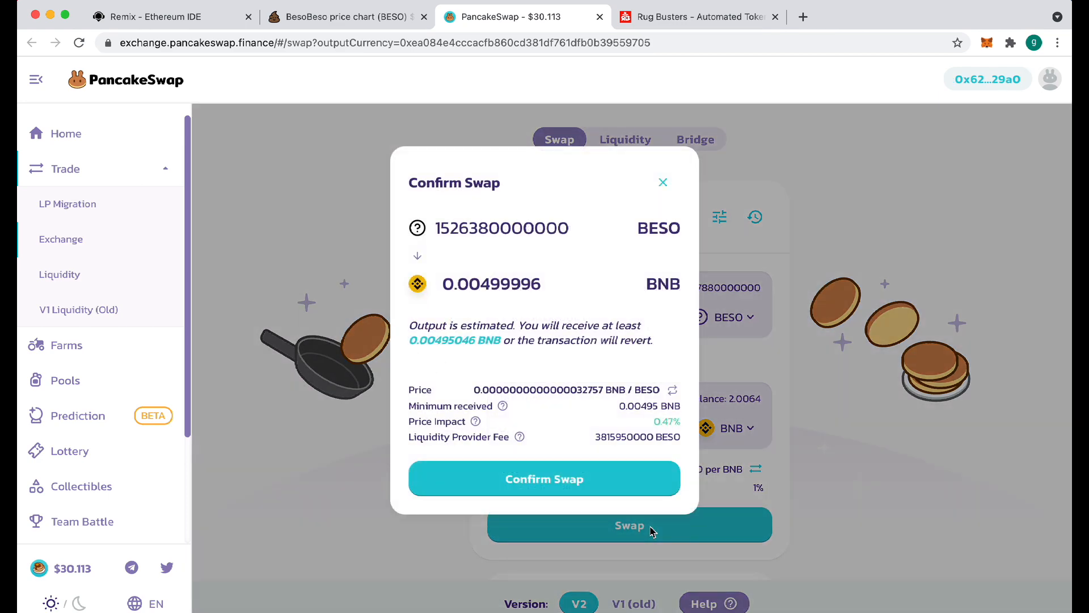
pyautogui.click(612, 486)
pyautogui.click(612, 473)
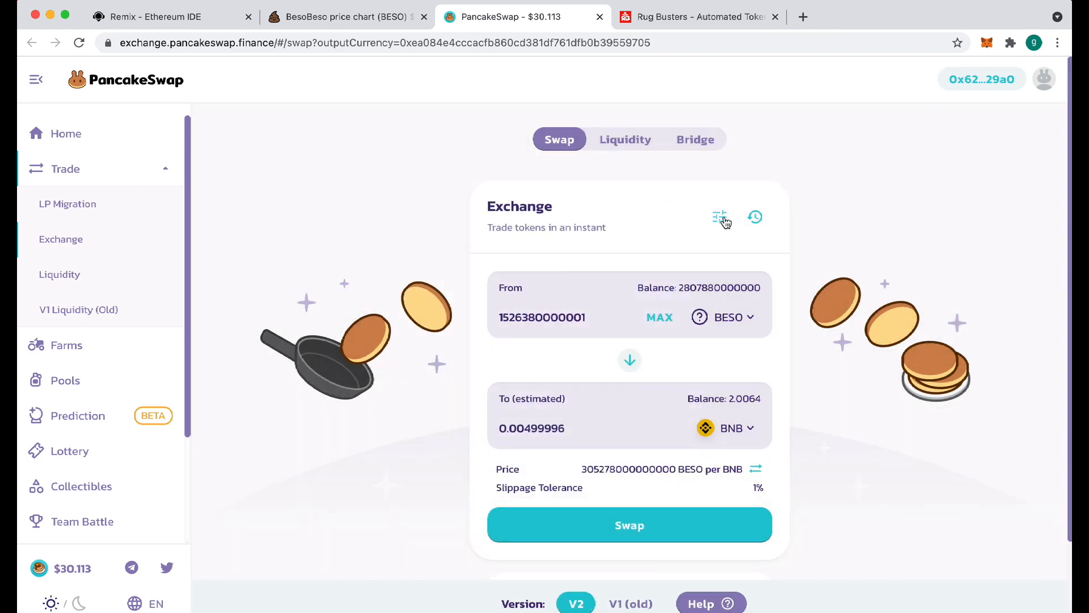
# Set the slippage tolerance to 4% in the swap settings and close them
pyautogui.click(723, 221)
pyautogui.moveTo(573, 308); pyautogui.dragTo(533, 315)
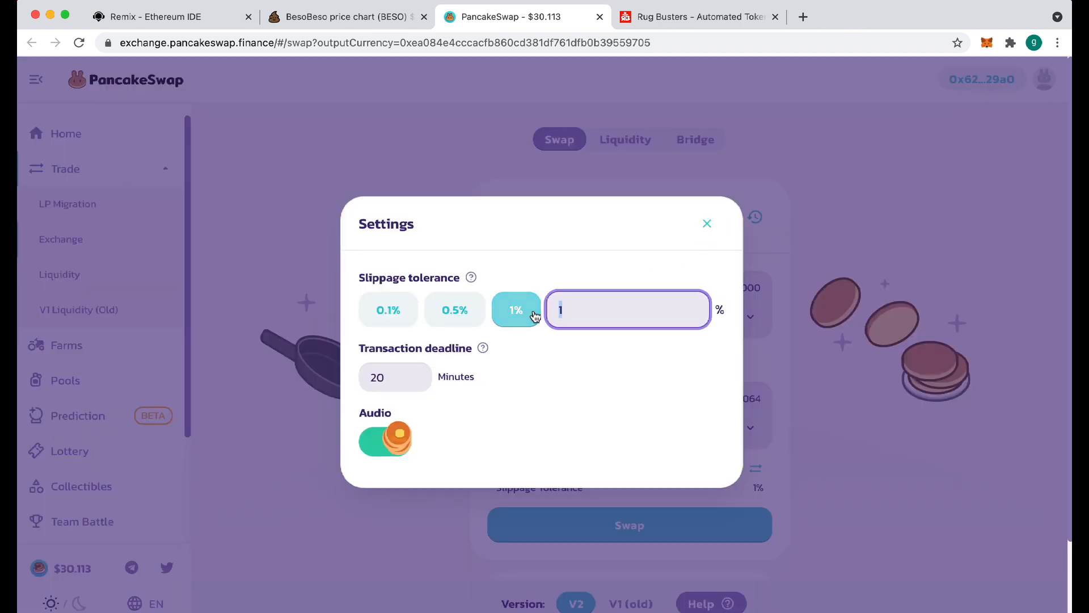
pyautogui.write('4')
pyautogui.click(707, 223)
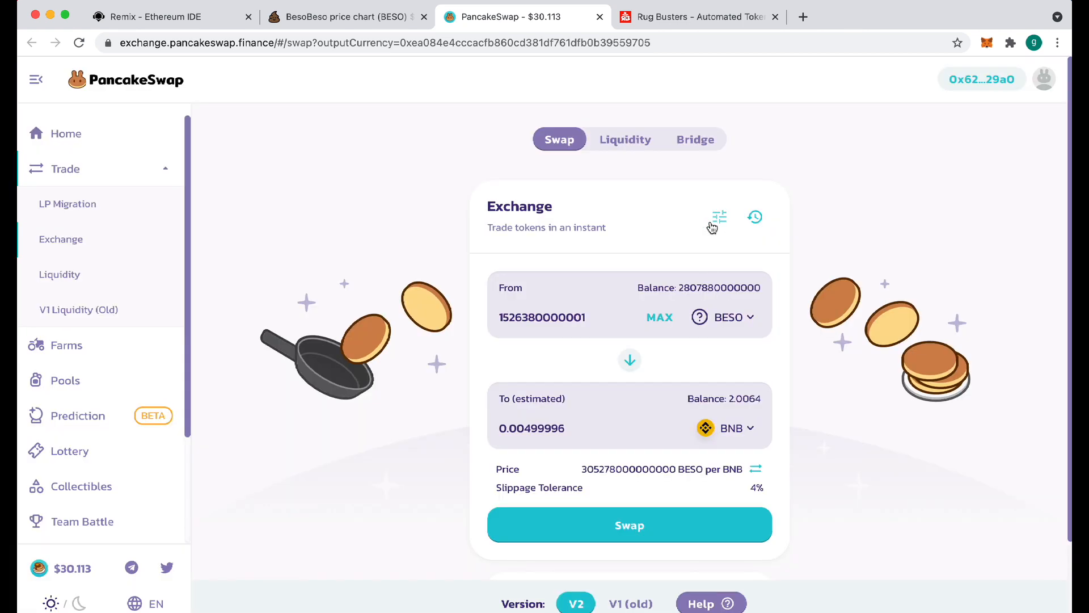
pyautogui.click(604, 532)
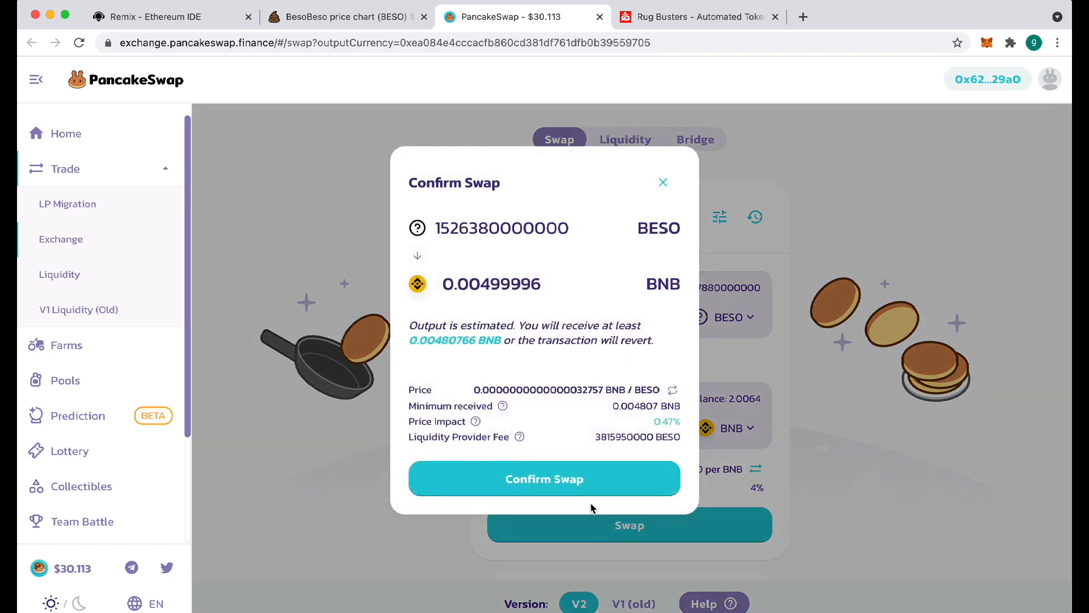
pyautogui.click(586, 481)
pyautogui.click(585, 458)
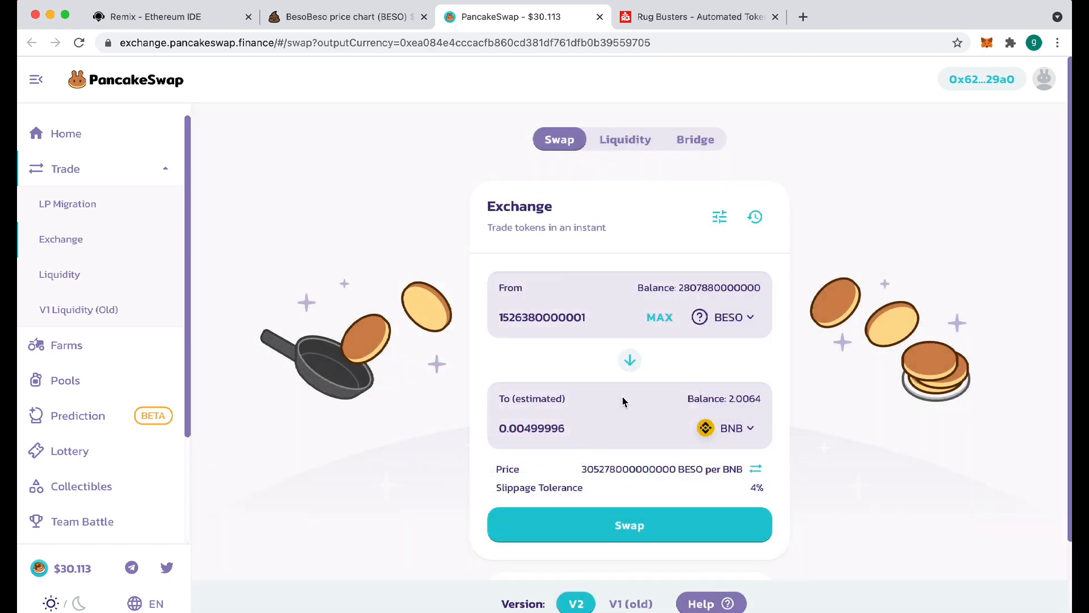
# Keep BESO as the token to sell and replace its maximum amount with an exact output of 0.005 BNB
pyautogui.click(631, 361)
pyautogui.click(632, 362)
pyautogui.click(658, 323)
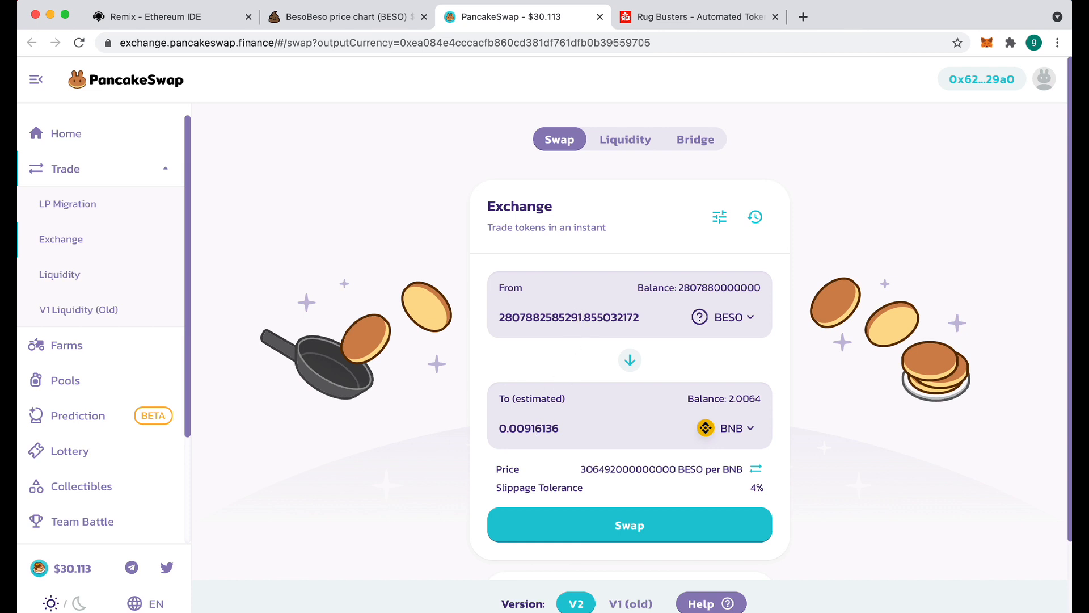
pyautogui.moveTo(524, 429); pyautogui.dragTo(631, 429)
pyautogui.write('5')
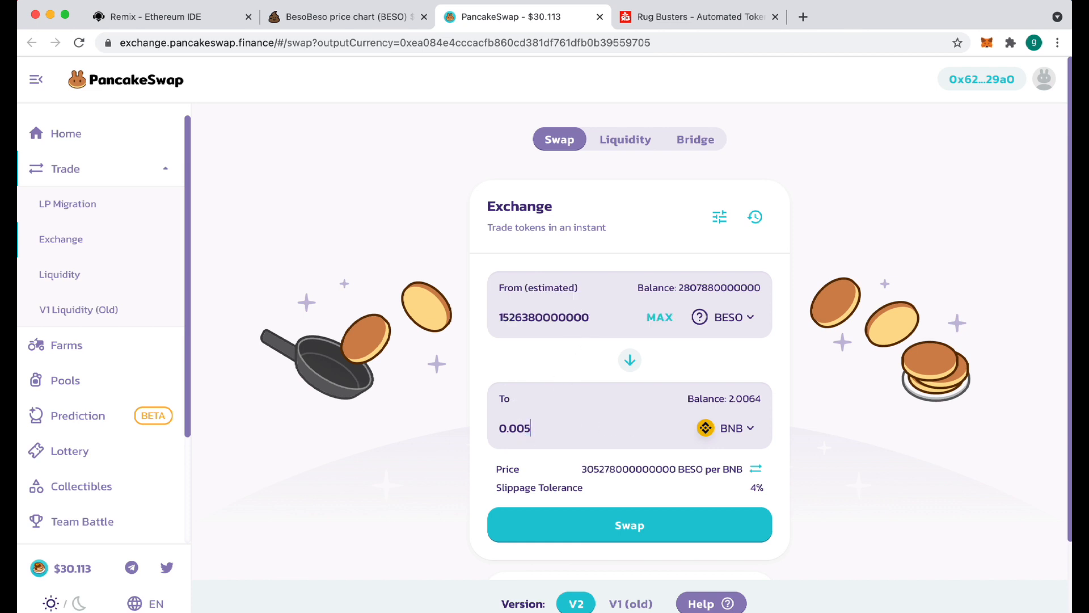
pyautogui.click(582, 316)
pyautogui.press('BackSpace')
pyautogui.write('3')
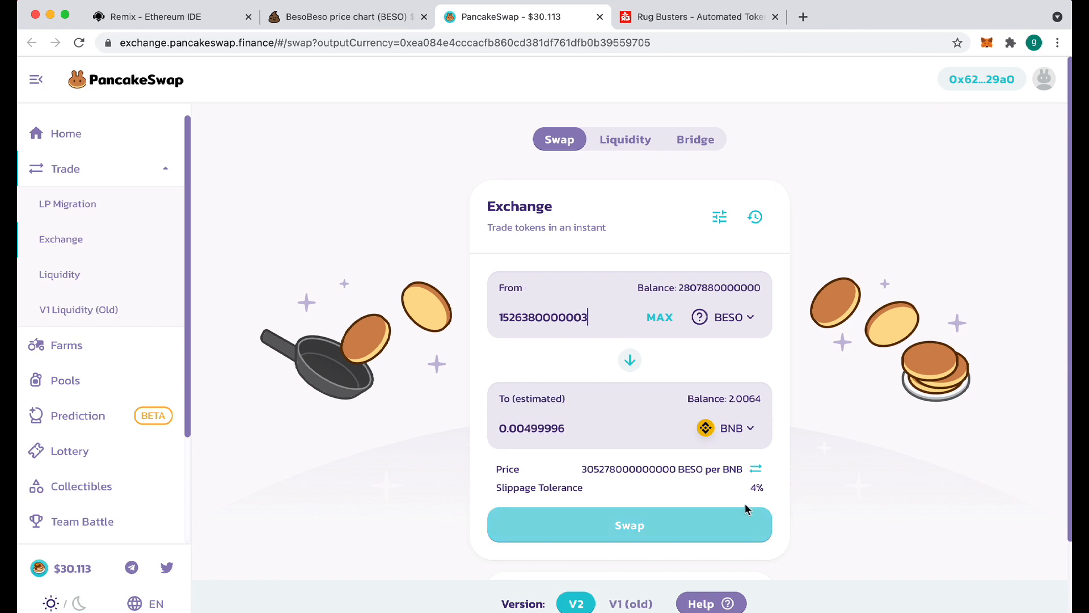
pyautogui.click(644, 530)
pyautogui.click(588, 474)
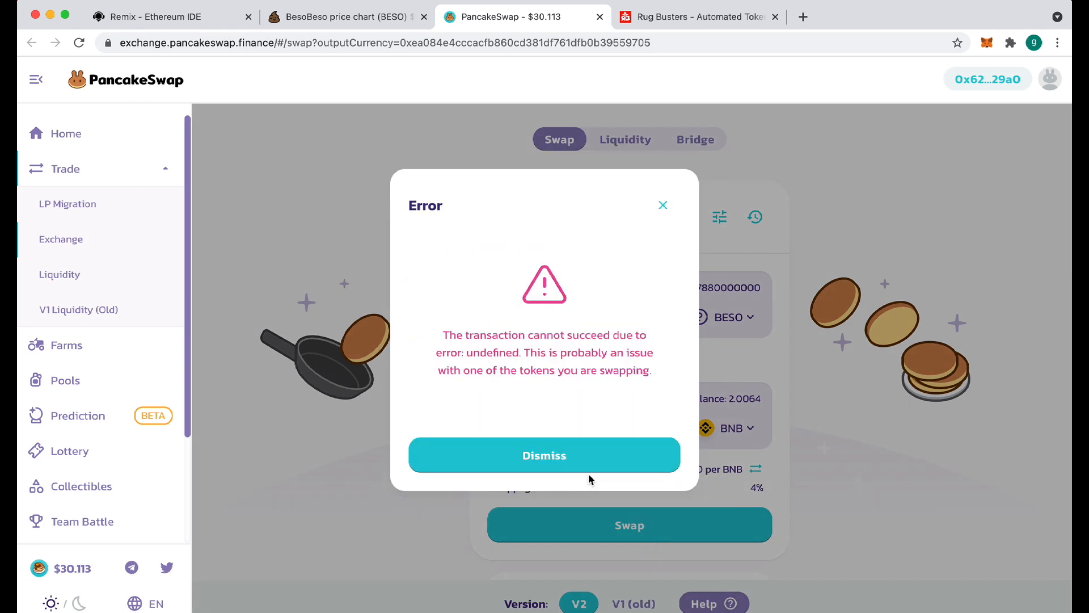
pyautogui.click(588, 471)
# Set the slippage tolerance to 11% in the swap settings and close them
pyautogui.click(718, 218)
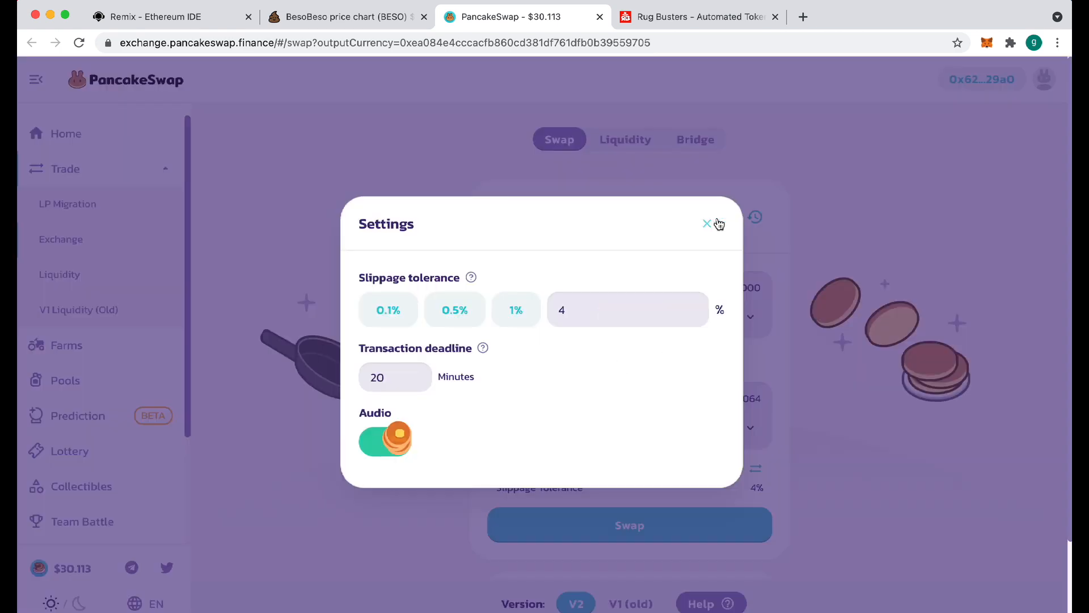
pyautogui.doubleClick(584, 309)
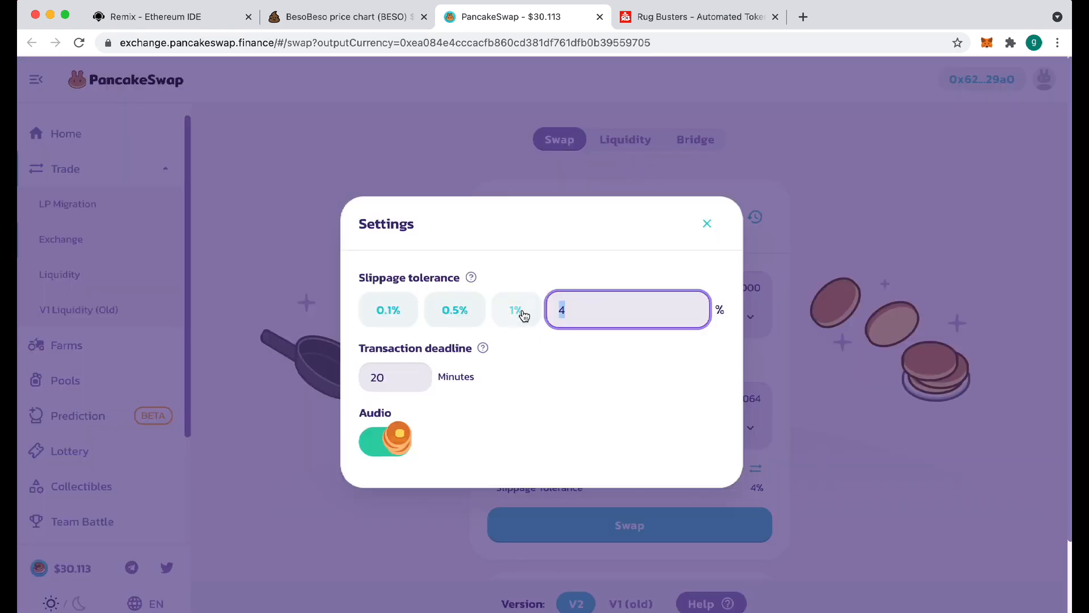
pyautogui.write('11')
pyautogui.click(708, 223)
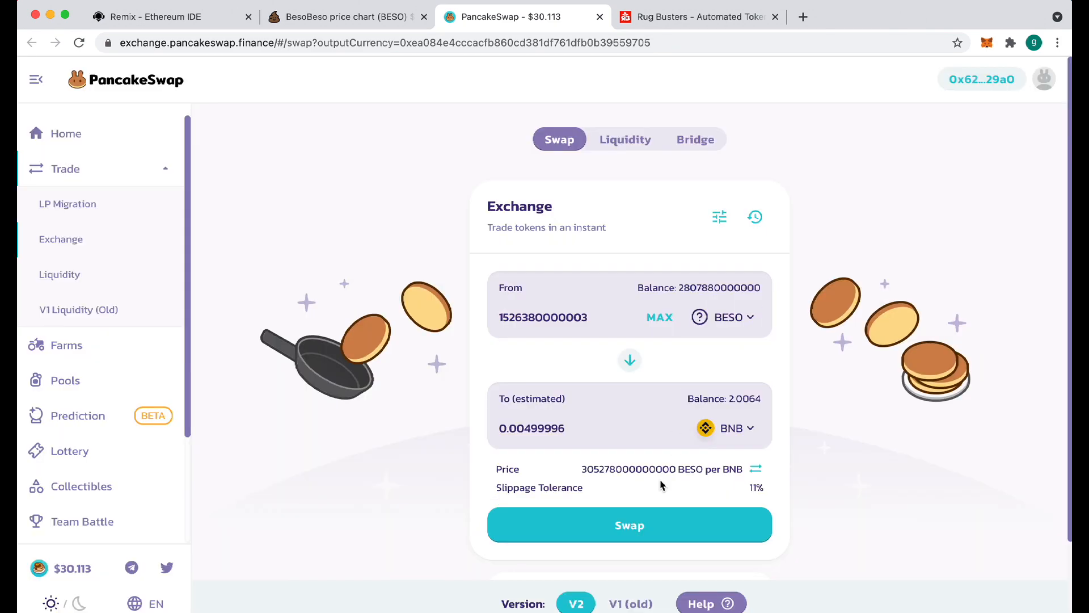
pyautogui.click(625, 527)
pyautogui.click(644, 476)
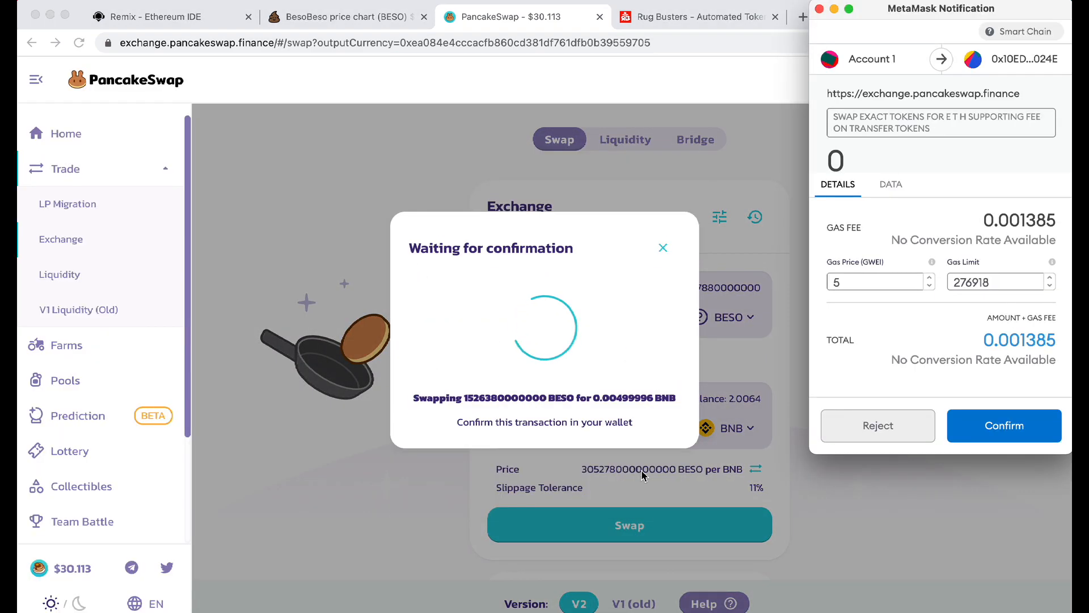
pyautogui.click(878, 425)
pyautogui.click(661, 220)
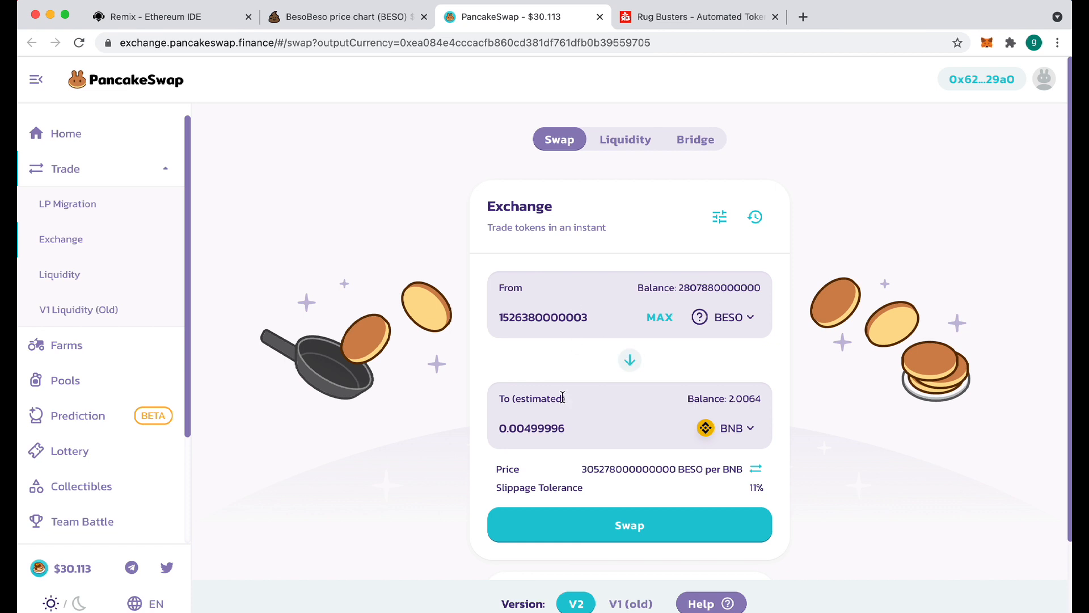
# Set the exact output to 0.00499991 BNB, try to confirm the swap and dismiss the resulting dialog
pyautogui.moveTo(559, 429); pyautogui.dragTo(612, 427)
pyautogui.write('1')
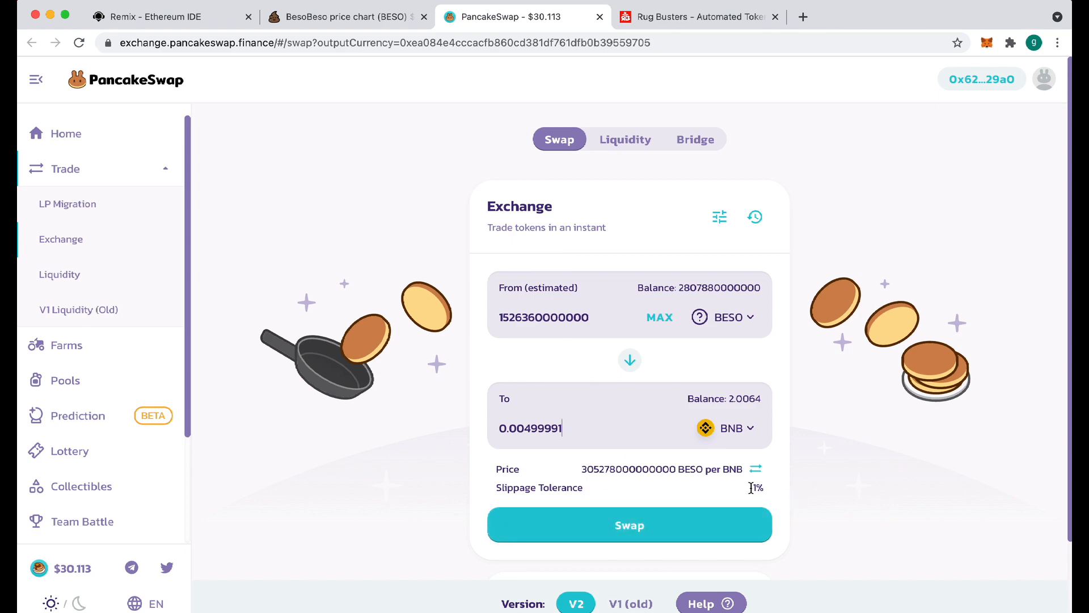
pyautogui.click(600, 512)
pyautogui.click(581, 489)
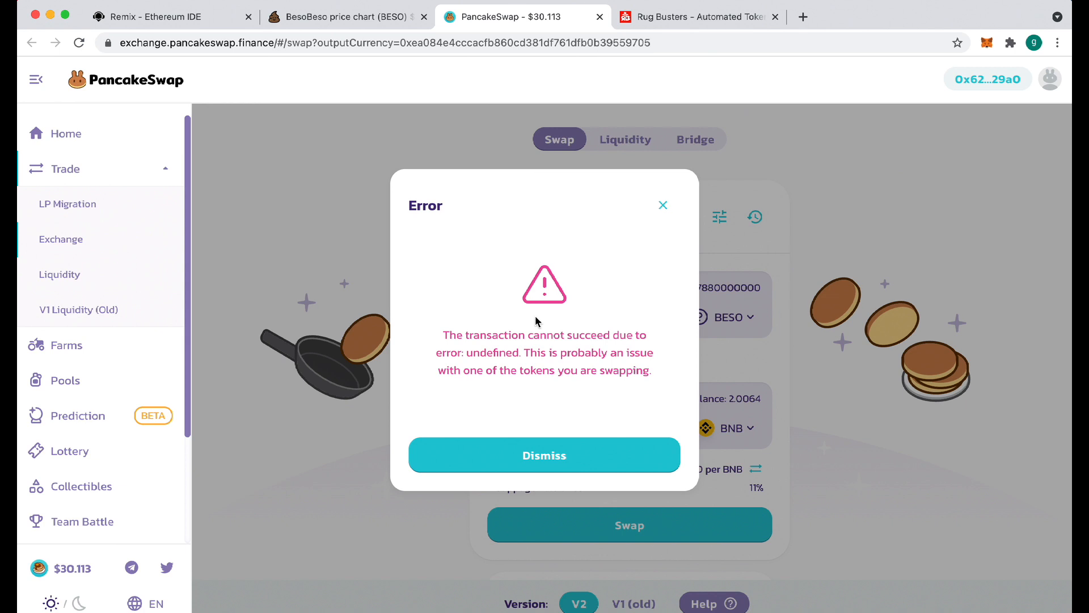
pyautogui.click(526, 454)
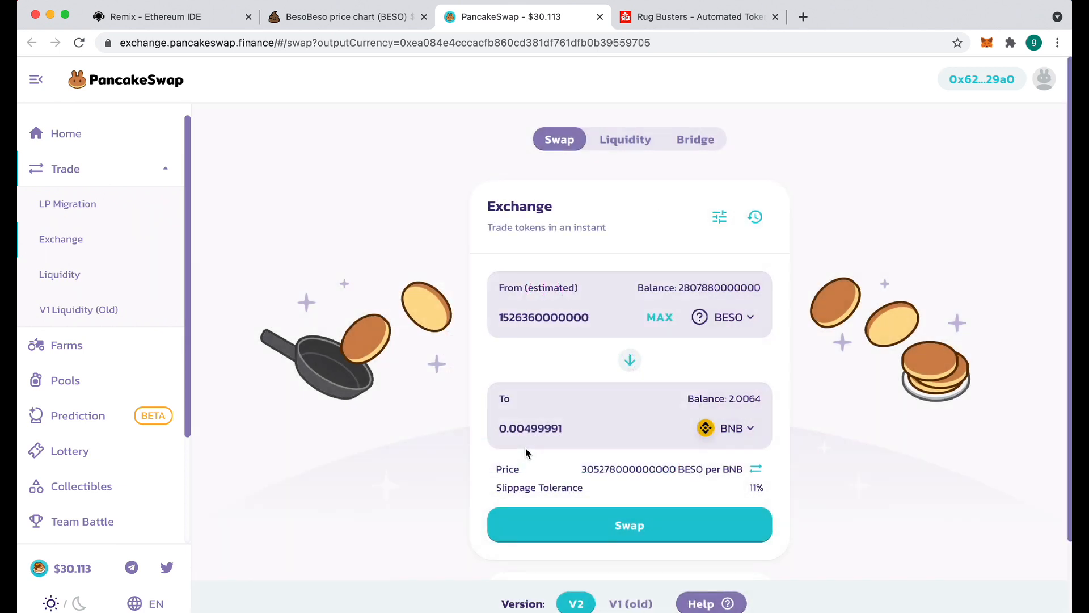
# Set the slippage tolerance to 49% in the swap settings and close them
pyautogui.click(719, 219)
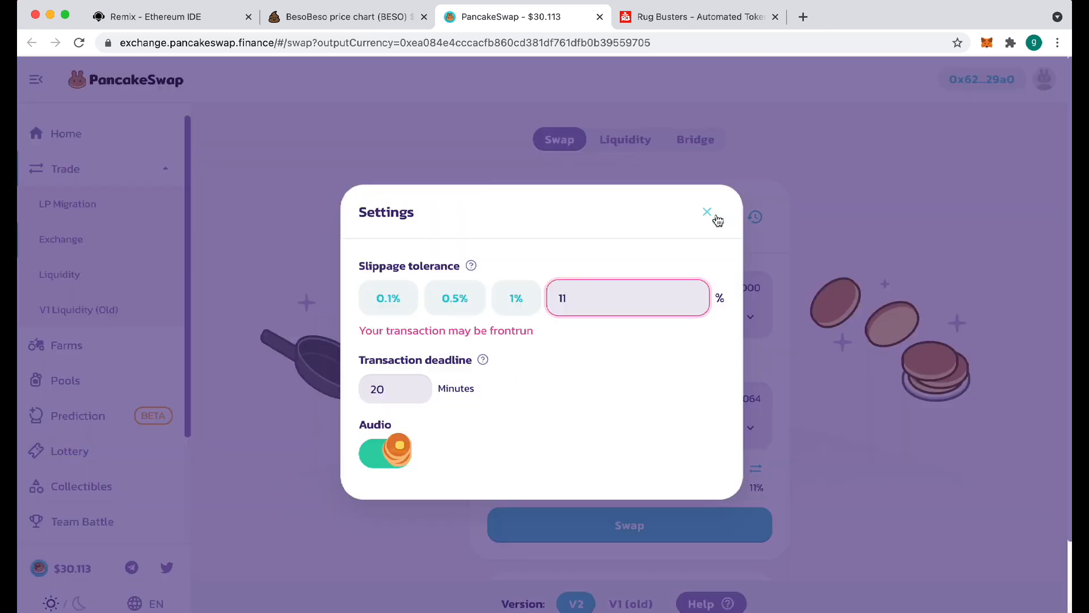
pyautogui.doubleClick(590, 308)
pyautogui.write('49')
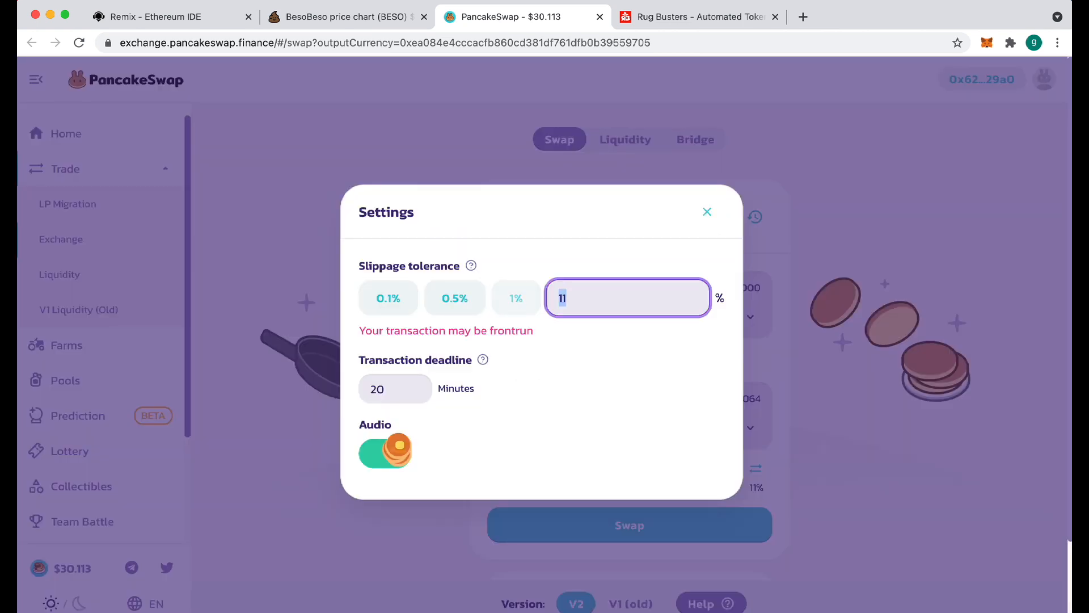
pyautogui.click(708, 212)
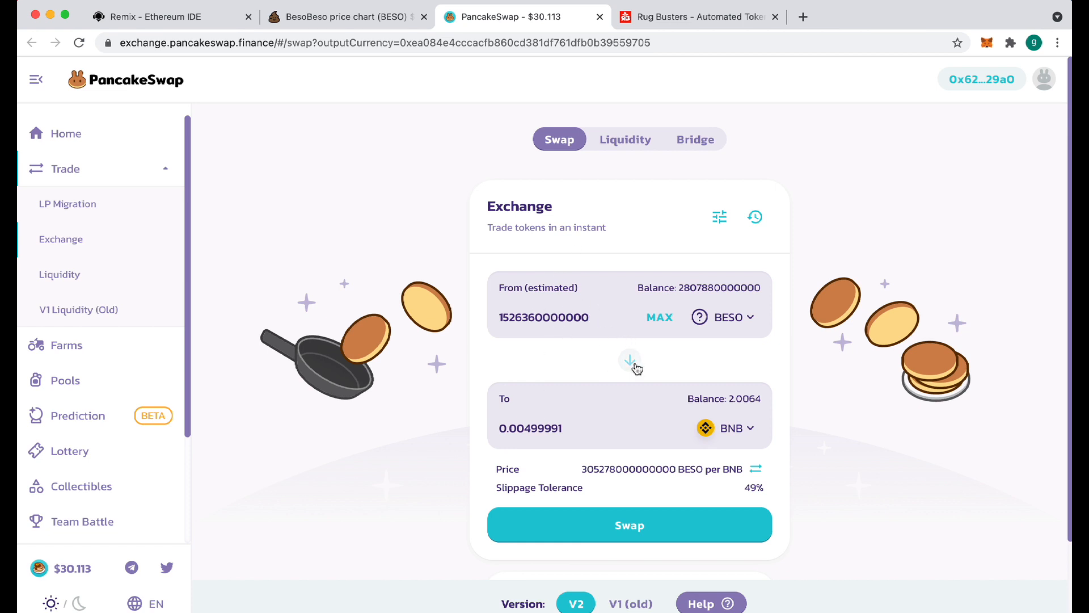
# Fill in the maximum BESO amount and replace its estimate with an exact output of 0.008 BNB
pyautogui.click(659, 318)
pyautogui.click(523, 431)
pyautogui.moveTo(546, 429); pyautogui.dragTo(648, 429)
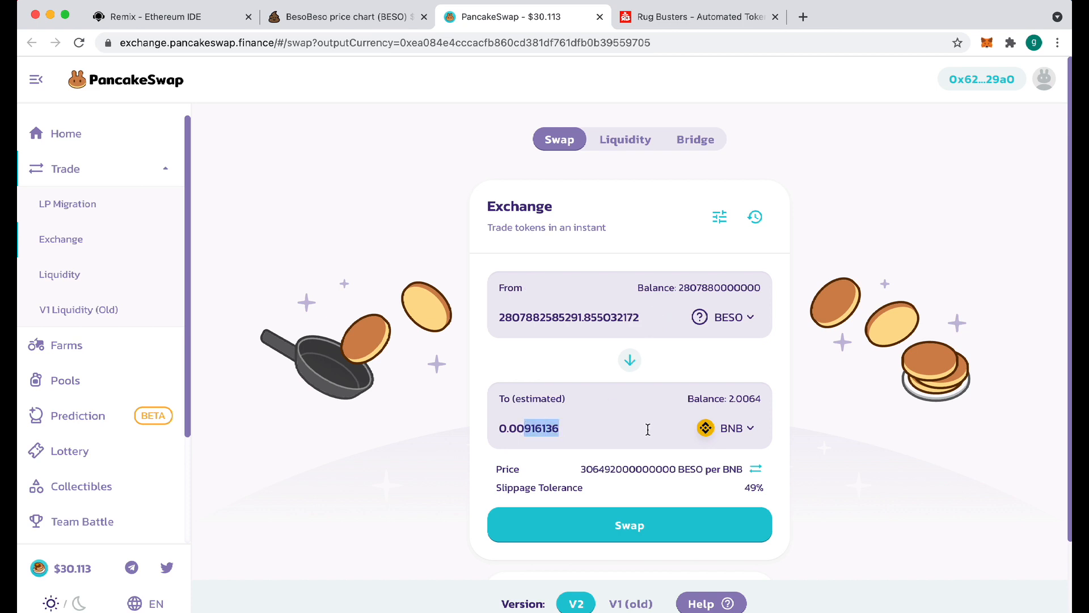
pyautogui.write('8')
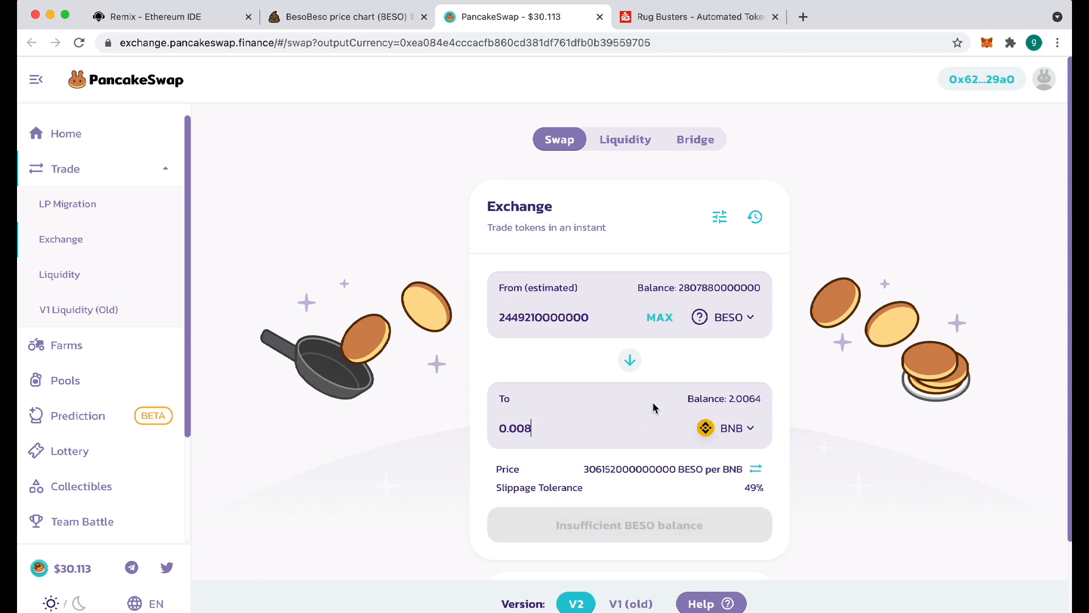
# Reverse the swap to BNB for BESO, fill in the maximum BNB amount and reverse it back to selling BESO
pyautogui.moveTo(524, 429); pyautogui.dragTo(628, 428)
pyautogui.click(630, 361)
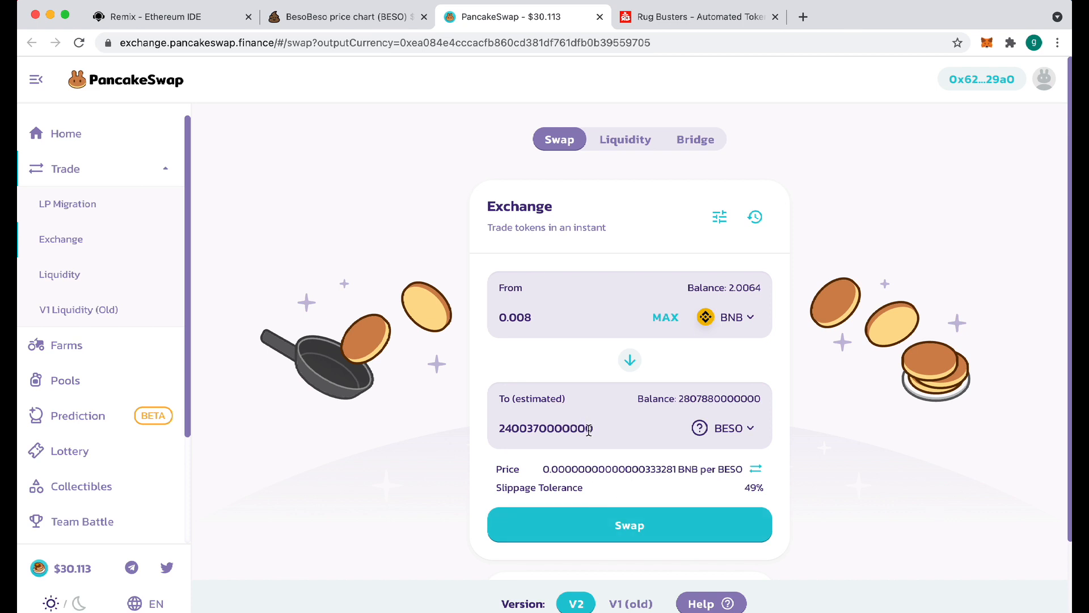
pyautogui.click(664, 317)
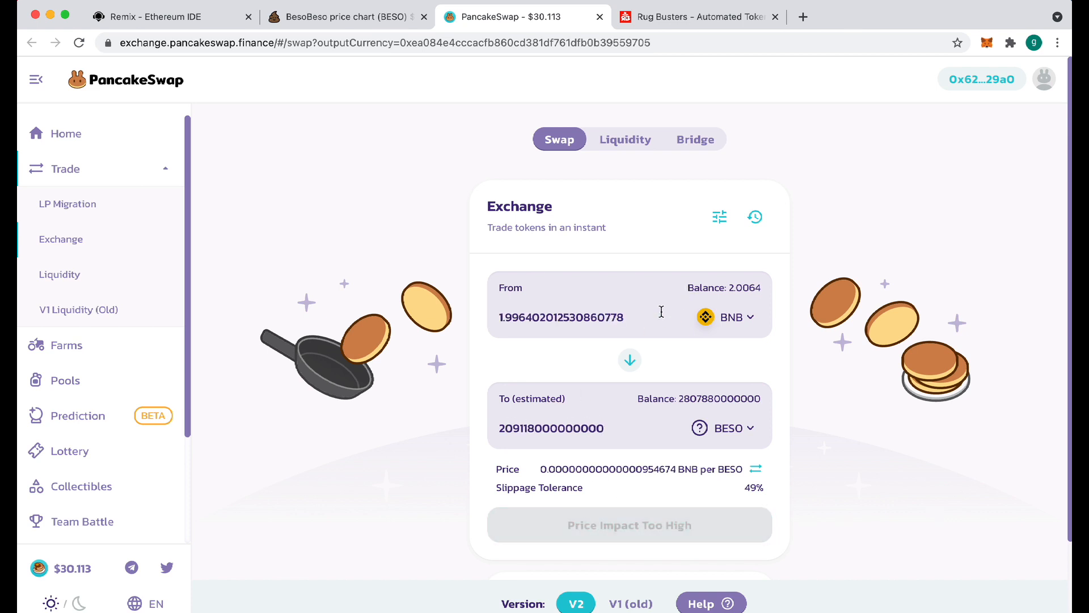
pyautogui.click(630, 359)
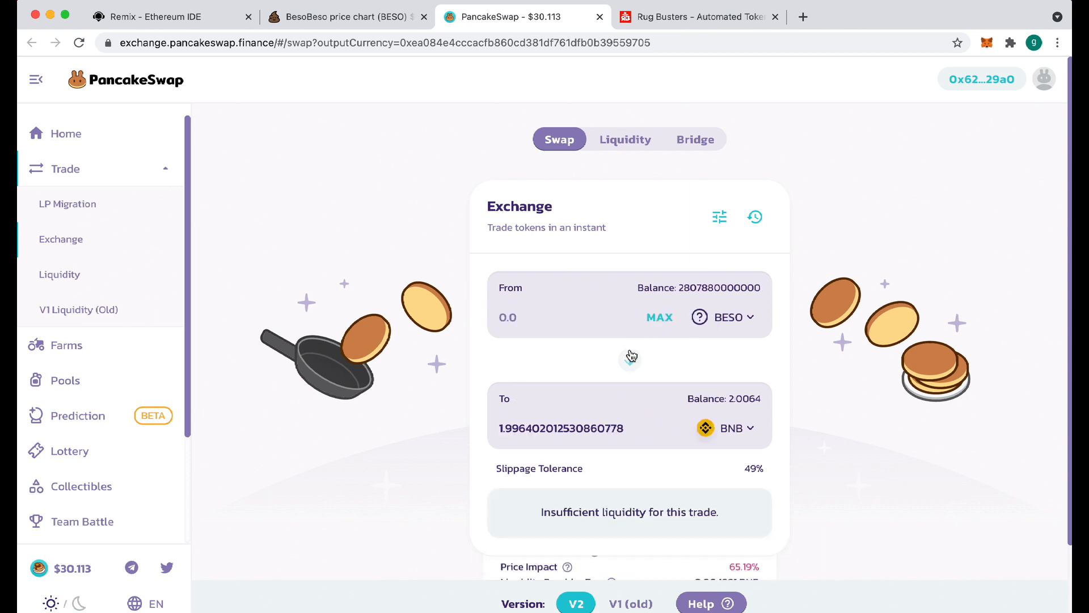
# Fill in the maximum BESO amount and replace its BNB estimate with an exact output of 0.003 BNB
pyautogui.click(658, 316)
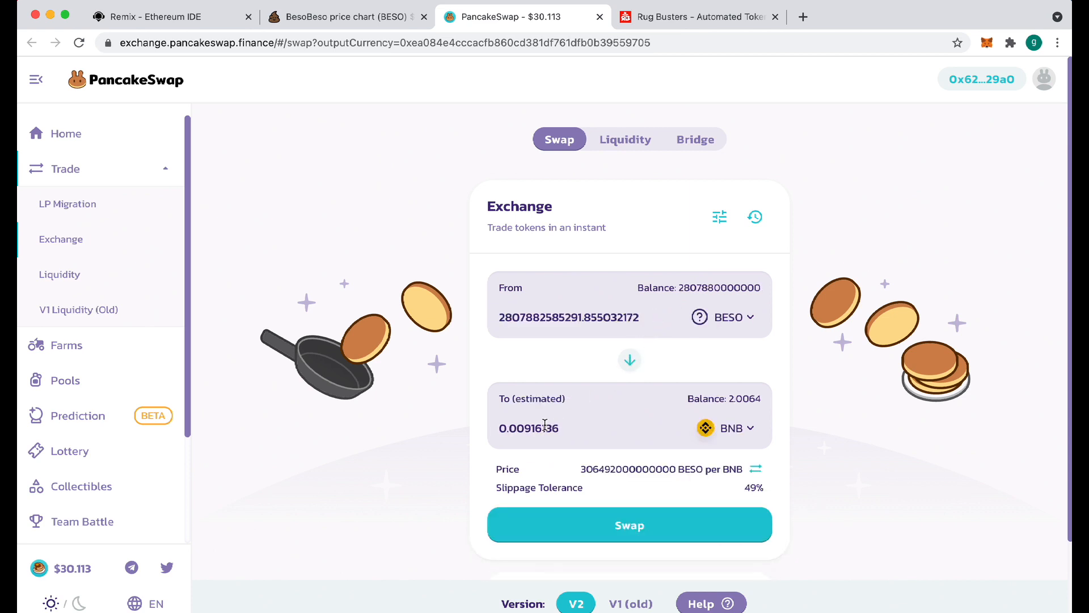
pyautogui.moveTo(526, 429); pyautogui.dragTo(640, 429)
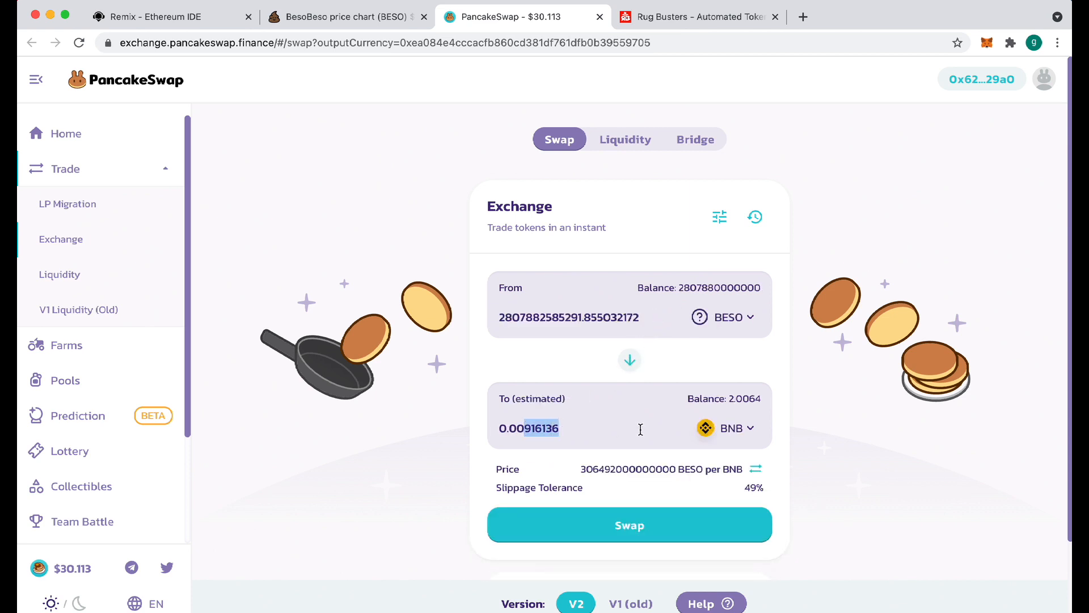
pyautogui.write('3')
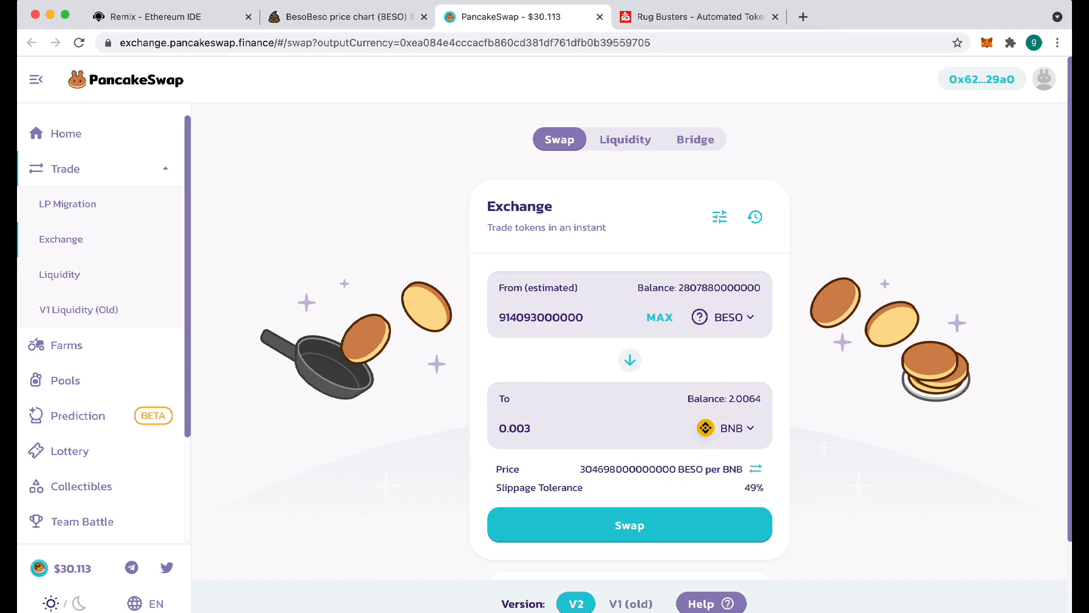
# Try to confirm the swap of BESO for exactly 0.003 BNB at 49% slippage and dismiss the resulting dialog
pyautogui.click(639, 527)
pyautogui.click(589, 488)
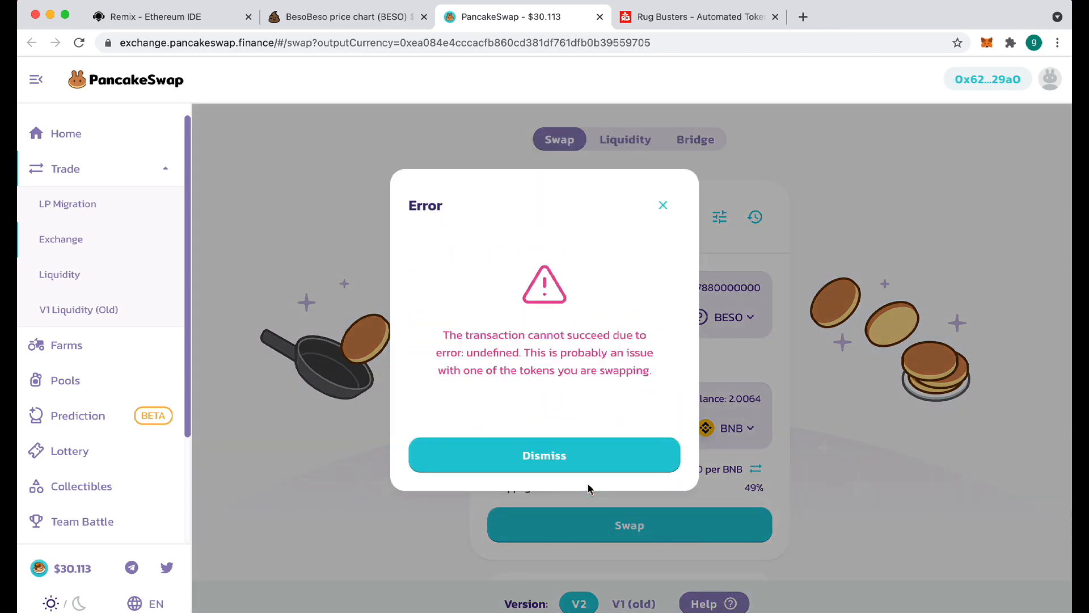
pyautogui.click(583, 461)
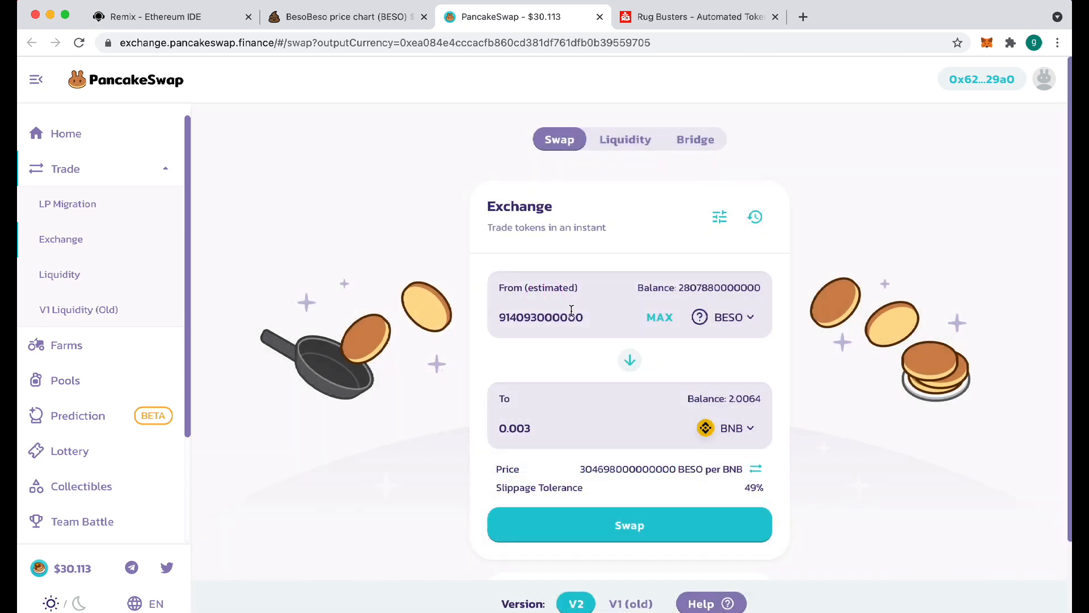
pyautogui.moveTo(576, 321); pyautogui.dragTo(606, 319)
pyautogui.write('1')
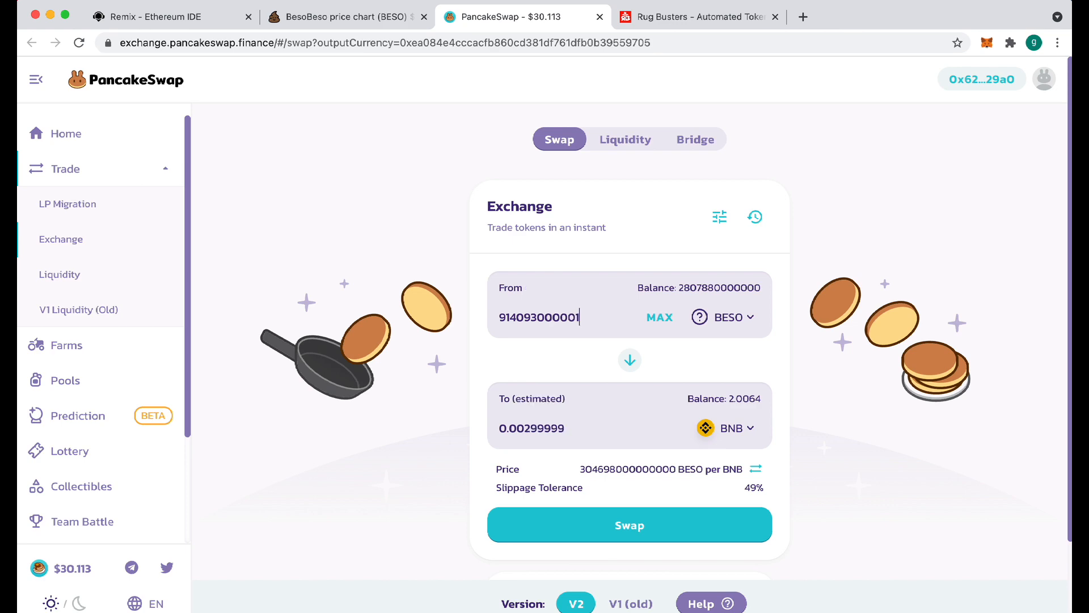
pyautogui.click(590, 527)
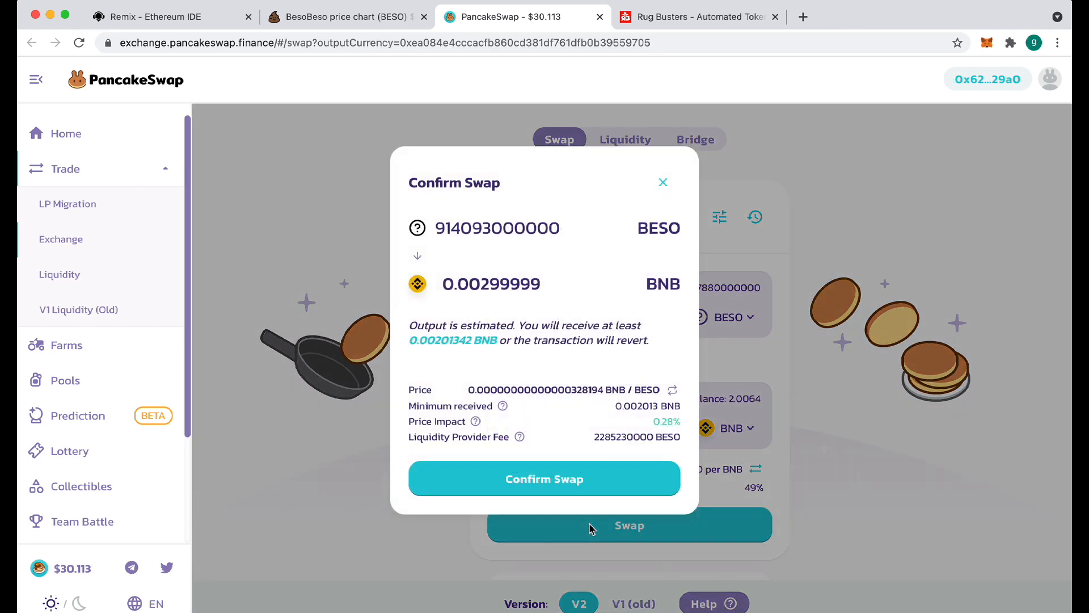
pyautogui.click(563, 494)
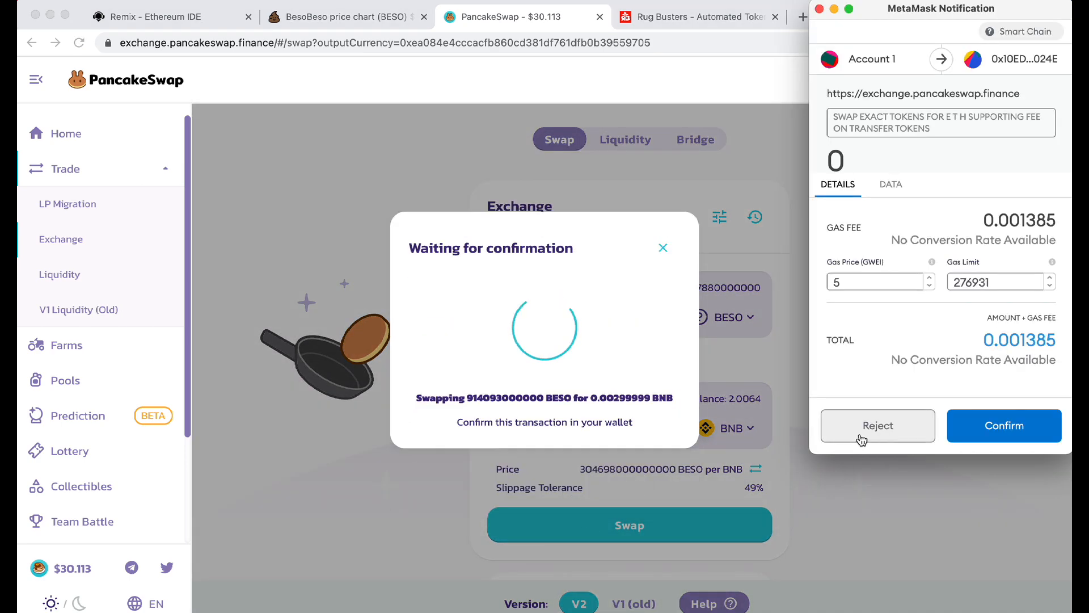
pyautogui.click(860, 434)
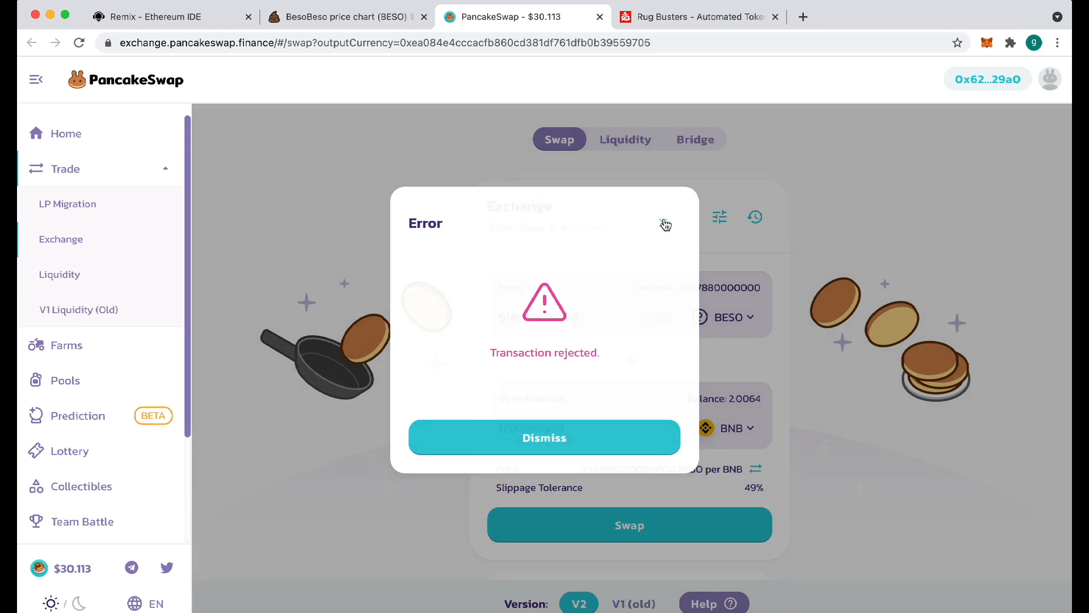
pyautogui.click(663, 223)
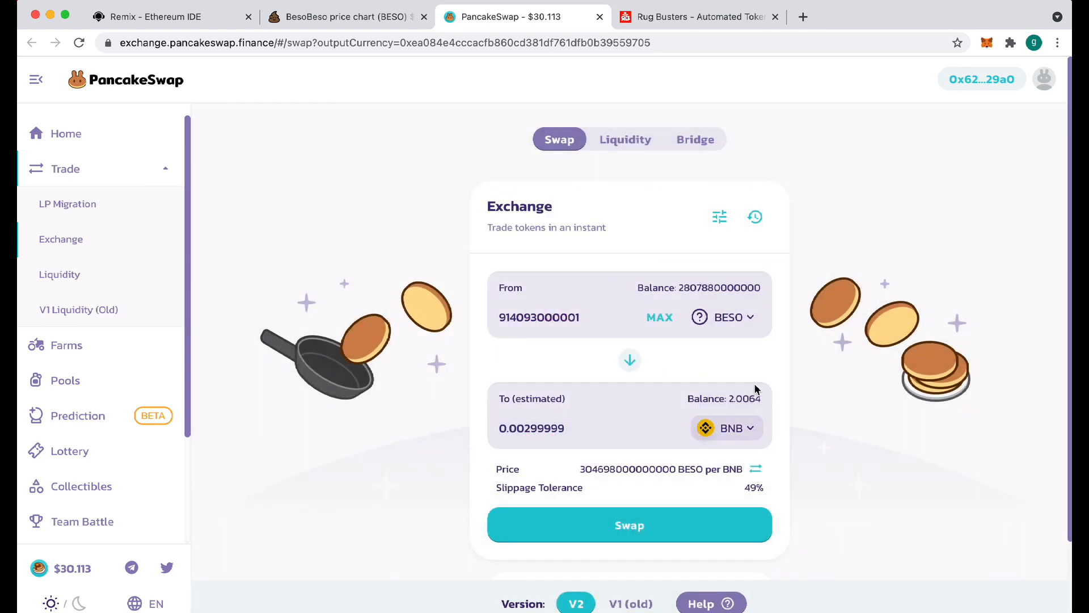
# Set the slippage tolerance to 8% in the swap settings and close them
pyautogui.click(720, 216)
pyautogui.click(581, 306)
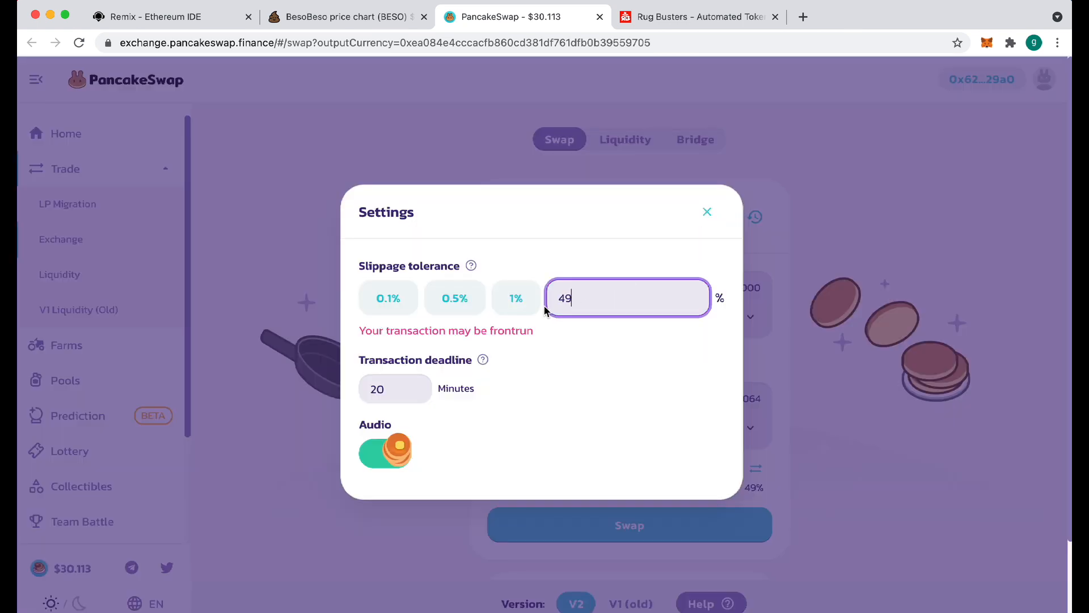
pyautogui.press('BackSpace')
pyautogui.press('BackSpace')
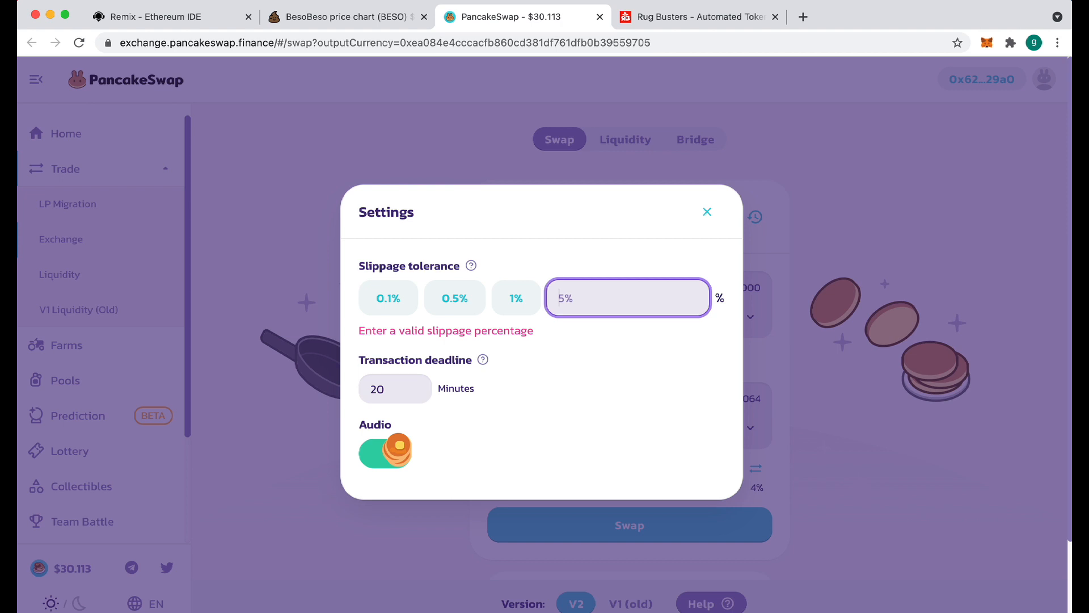
pyautogui.write('8')
pyautogui.click(707, 213)
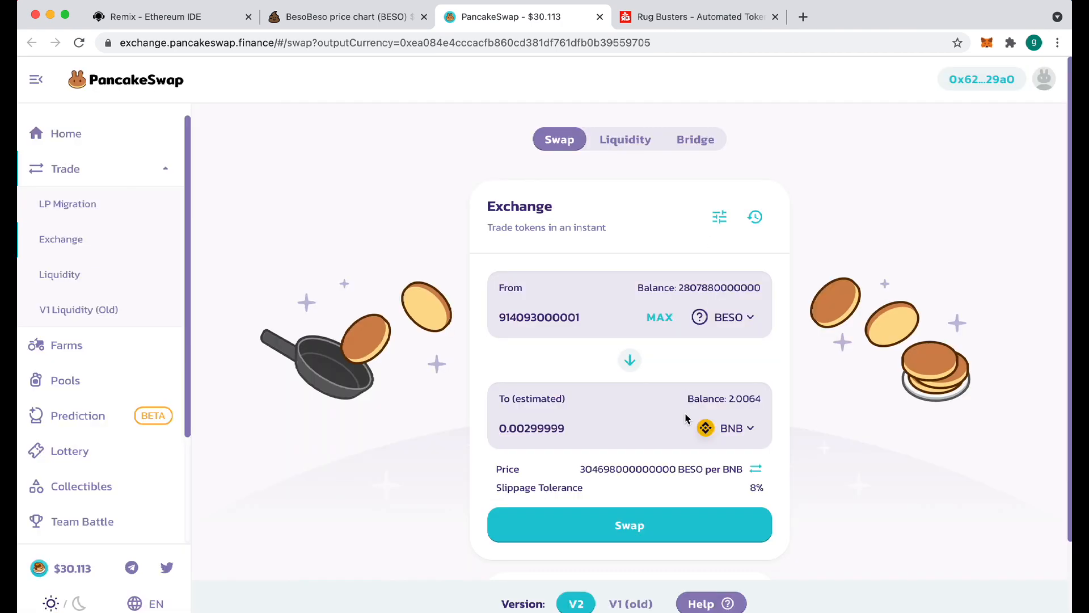
pyautogui.click(649, 526)
pyautogui.click(583, 487)
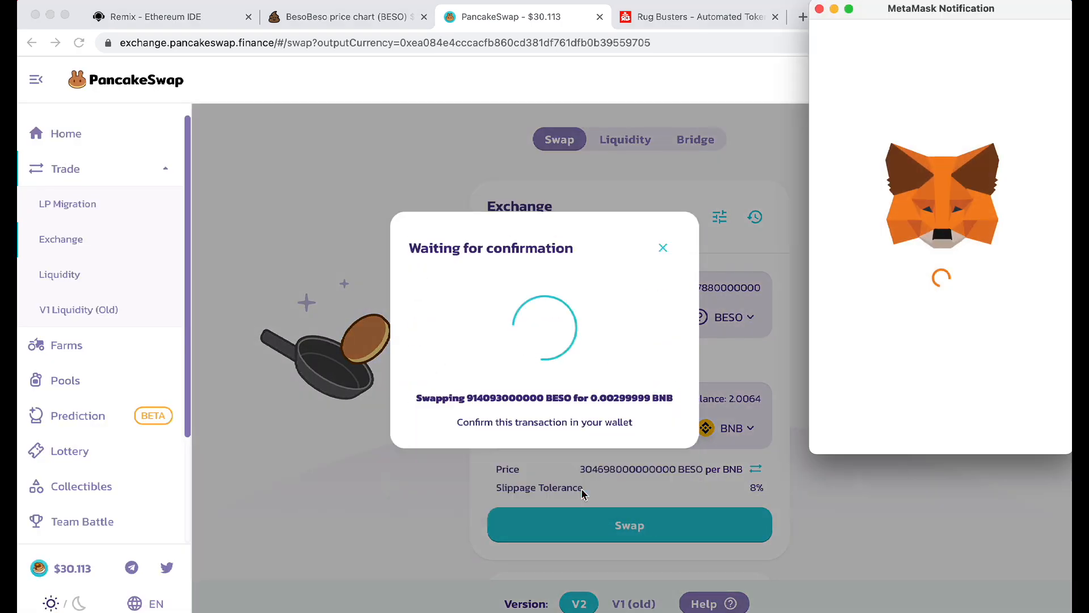
pyautogui.click(862, 436)
pyautogui.click(663, 222)
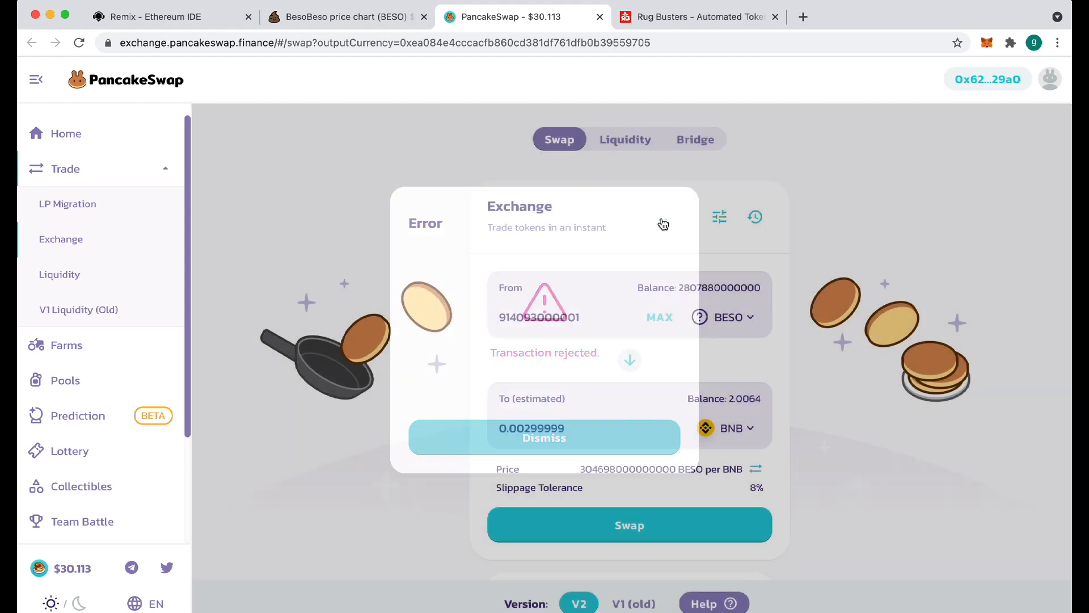
# Set the slippage tolerance to 3% in the swap settings
pyautogui.click(718, 216)
pyautogui.click(569, 297)
pyautogui.moveTo(569, 296); pyautogui.dragTo(539, 300)
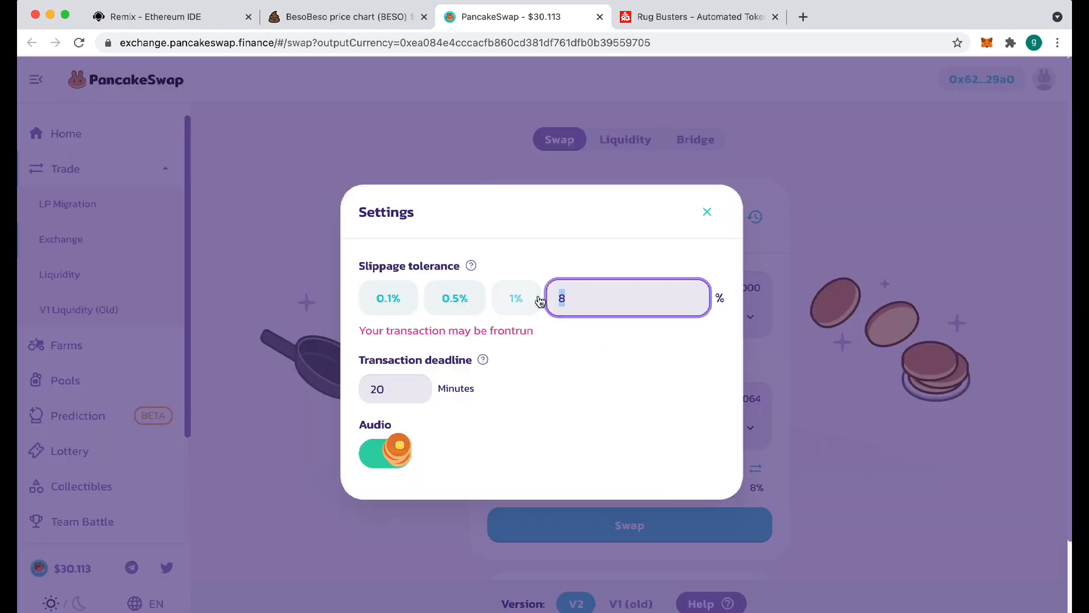
pyautogui.write('3')
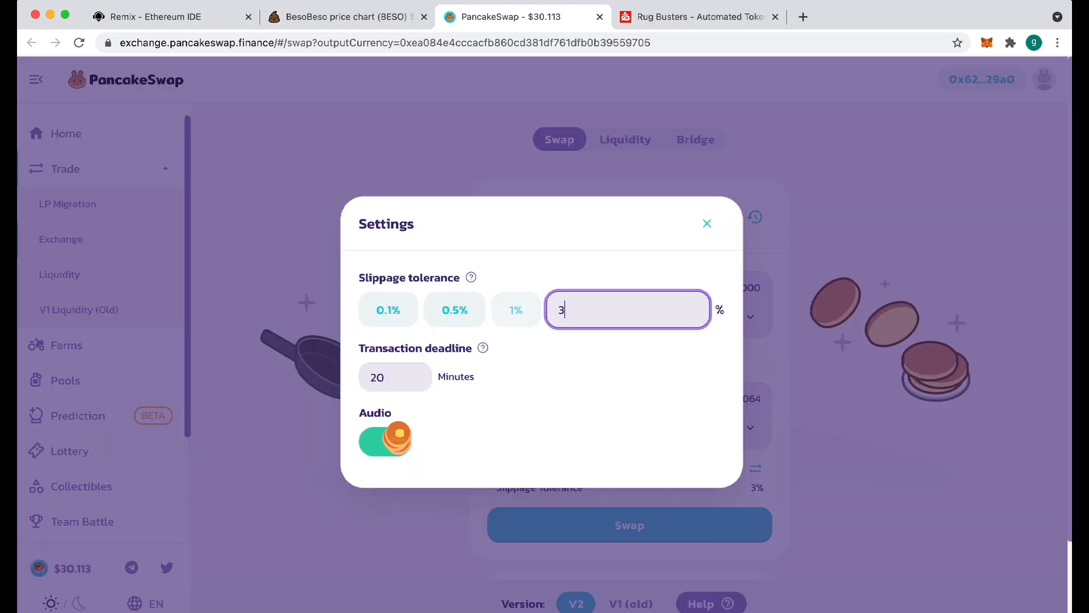
pyautogui.click(707, 221)
pyautogui.click(630, 539)
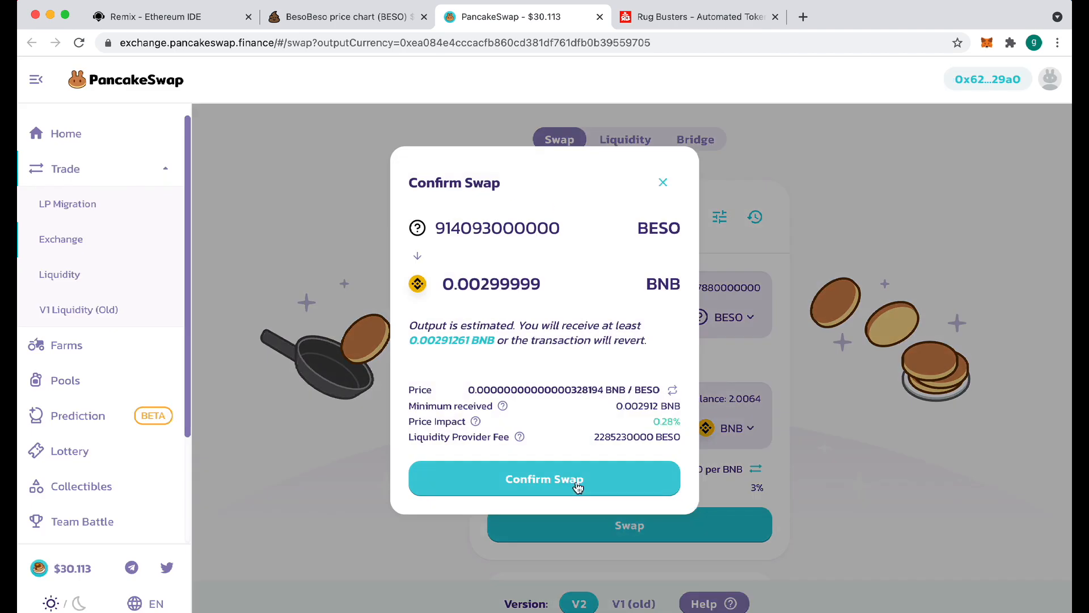
pyautogui.click(575, 480)
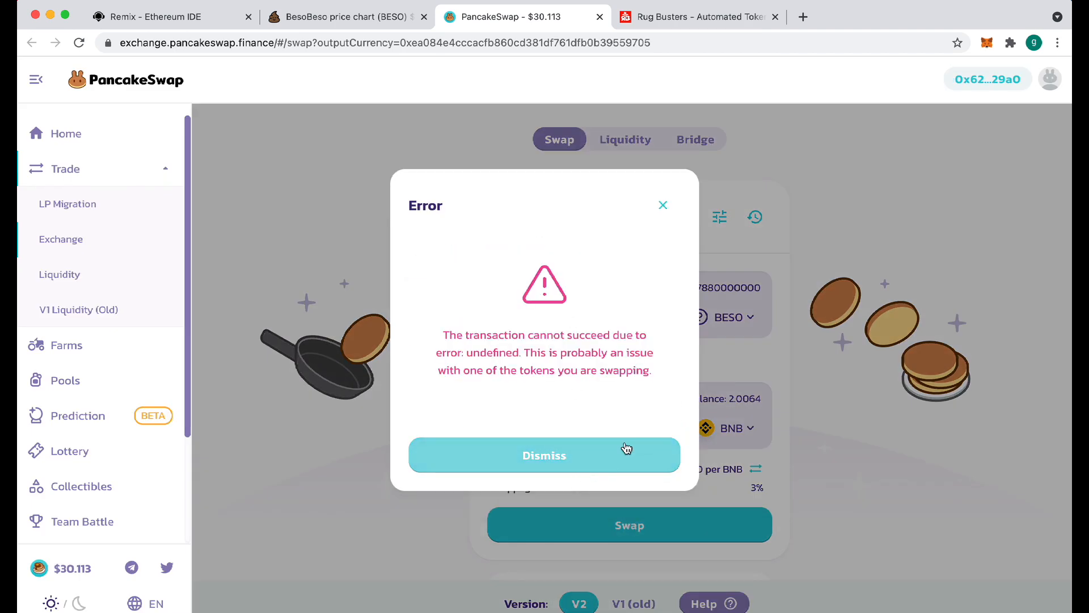
pyautogui.click(661, 208)
# Set the slippage tolerance to 4%, try the BESO to BNB swap and dismiss the resulting dialog
pyautogui.click(719, 216)
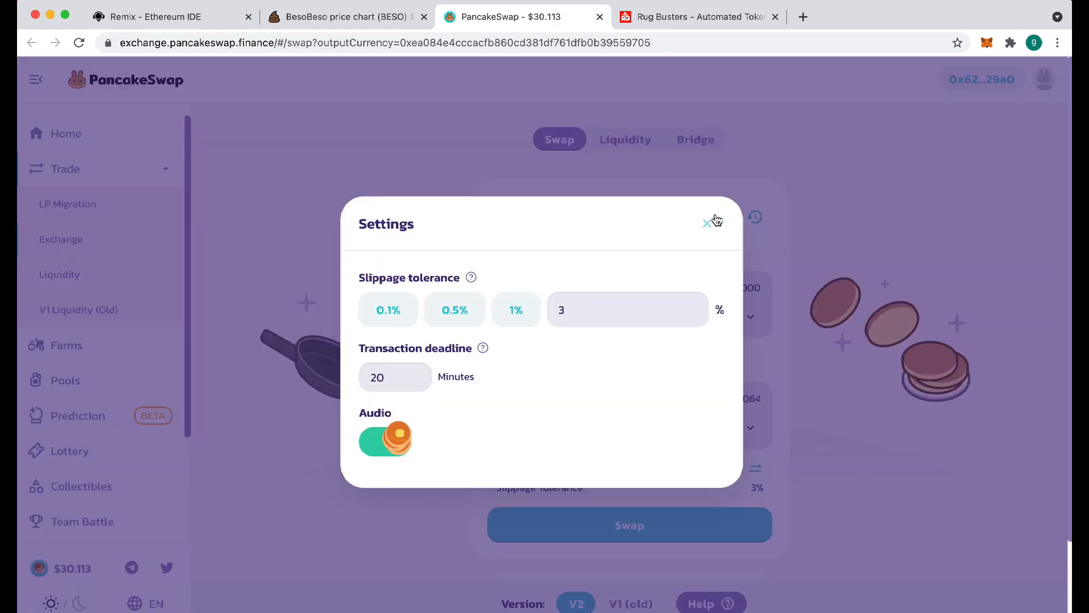
pyautogui.moveTo(588, 311); pyautogui.dragTo(537, 316)
pyautogui.write('4')
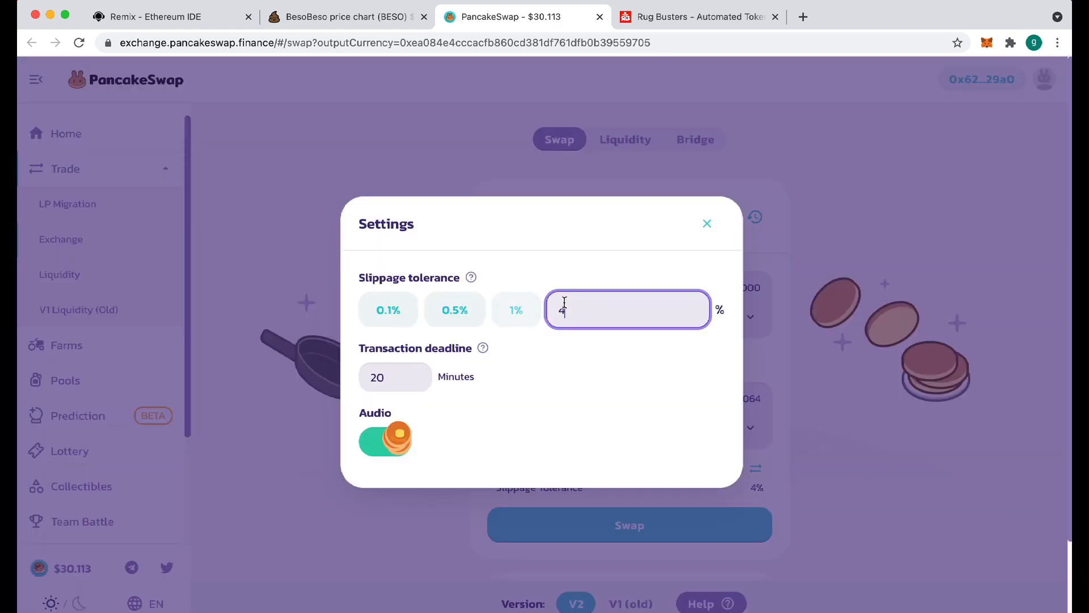
pyautogui.click(707, 223)
pyautogui.click(652, 520)
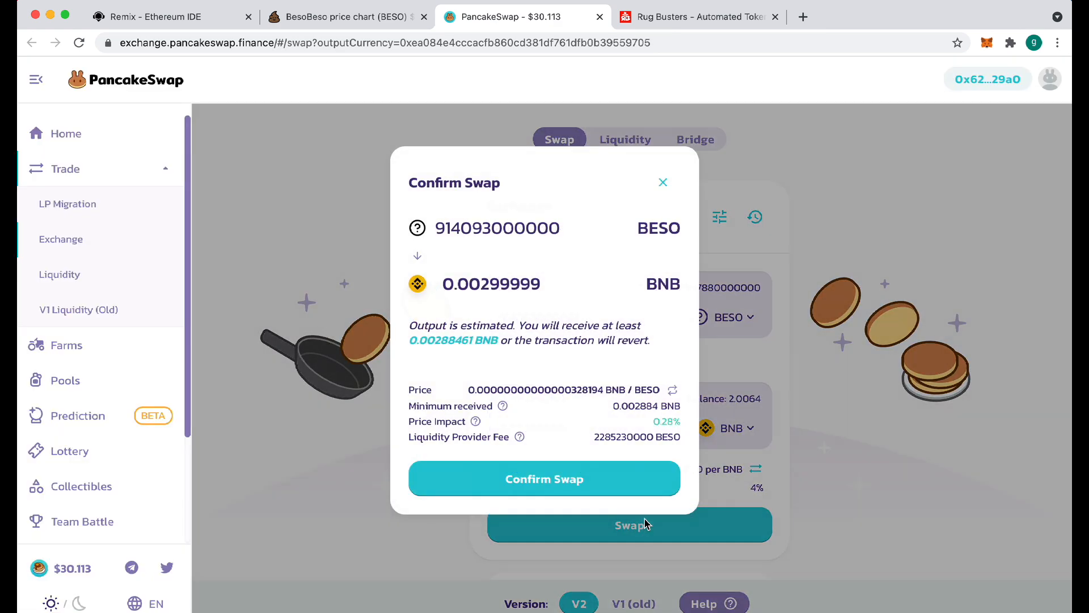
pyautogui.click(584, 488)
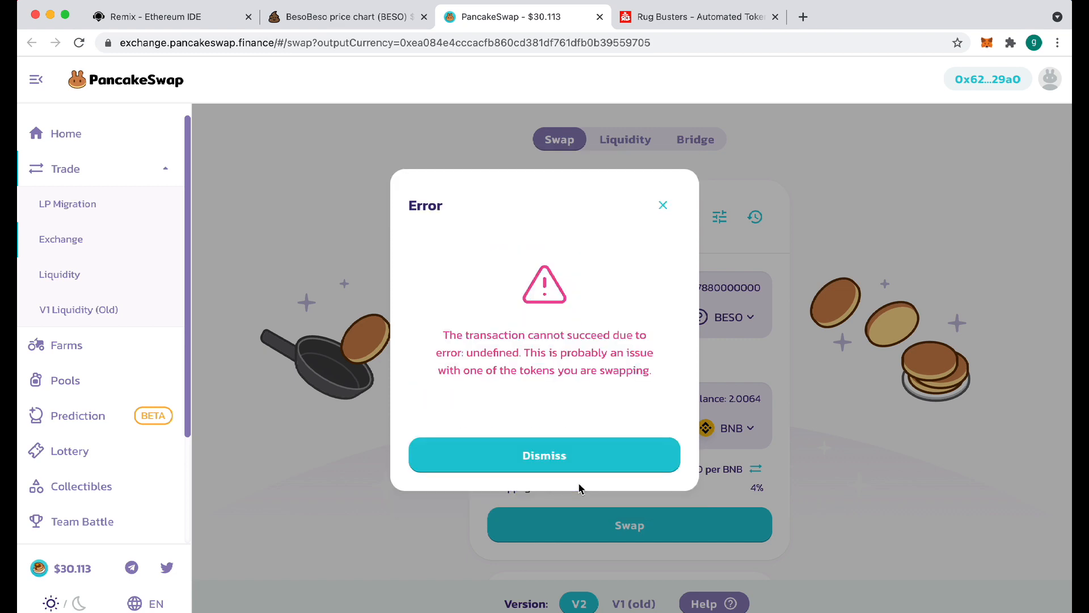
pyautogui.click(571, 454)
# Set the slippage tolerance to 5%, try the BESO to BNB swap and dismiss the resulting dialog
pyautogui.click(720, 220)
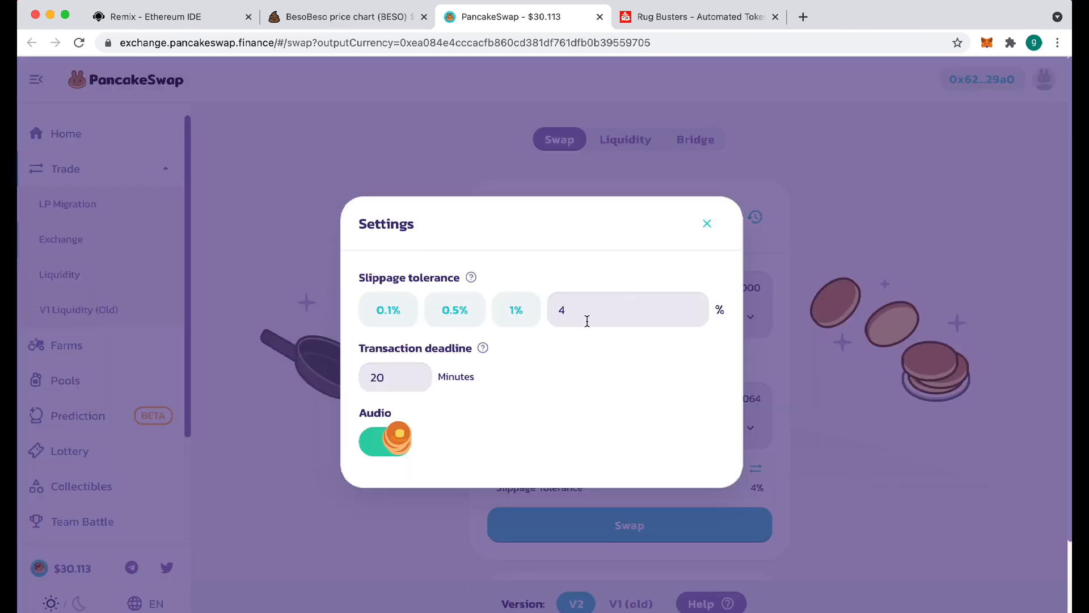
pyautogui.moveTo(584, 317); pyautogui.dragTo(531, 316)
pyautogui.write('5')
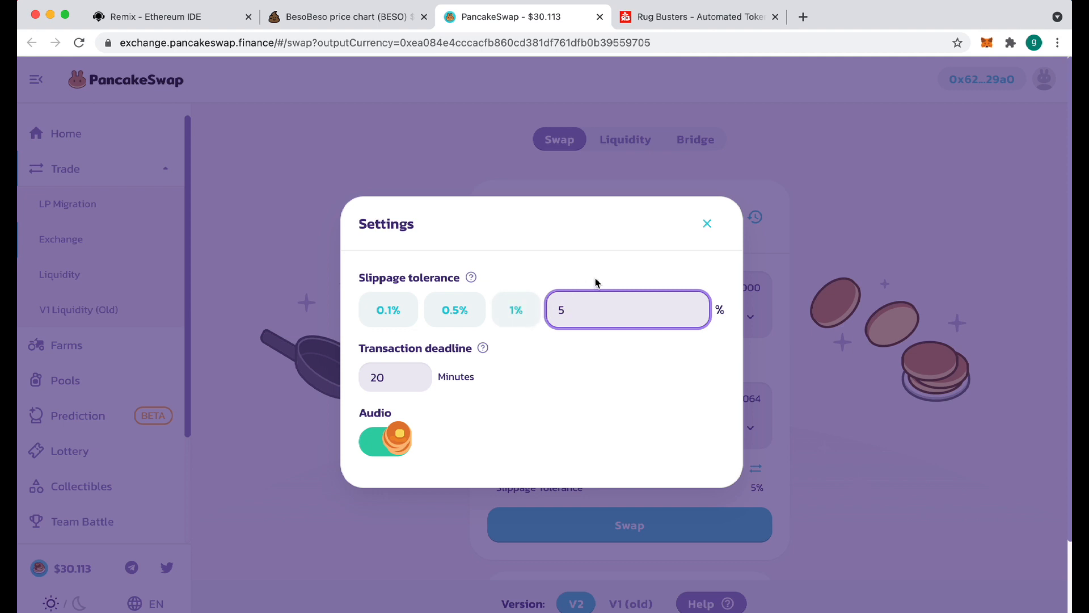
pyautogui.click(703, 232)
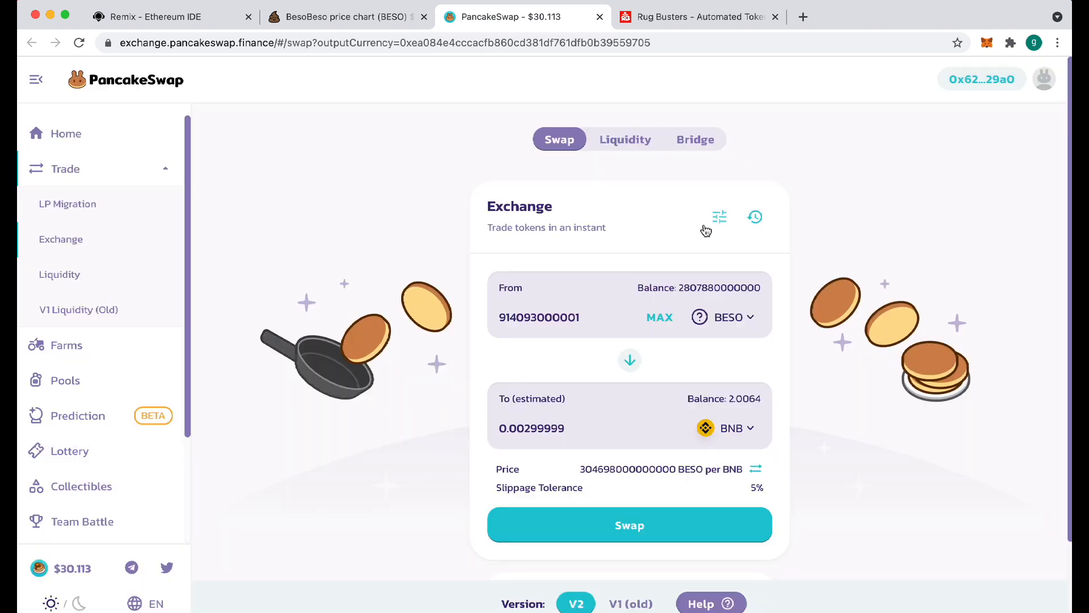
pyautogui.click(626, 520)
pyautogui.click(567, 477)
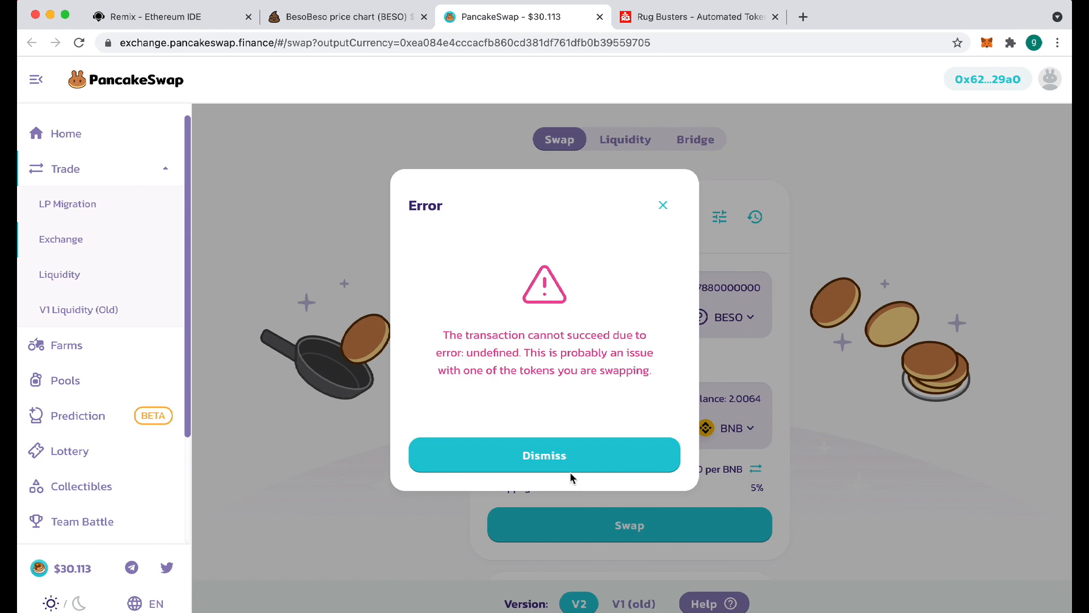
pyautogui.click(662, 206)
# Set the slippage tolerance to 6%, try the BESO to BNB swap and dismiss the resulting dialog
pyautogui.click(719, 219)
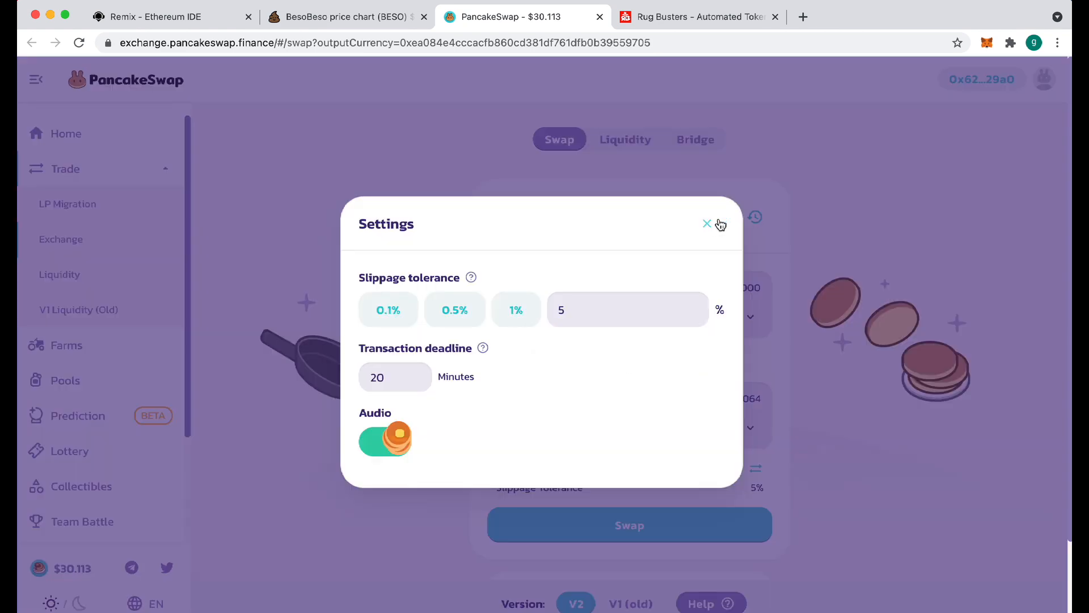
pyautogui.click(586, 311)
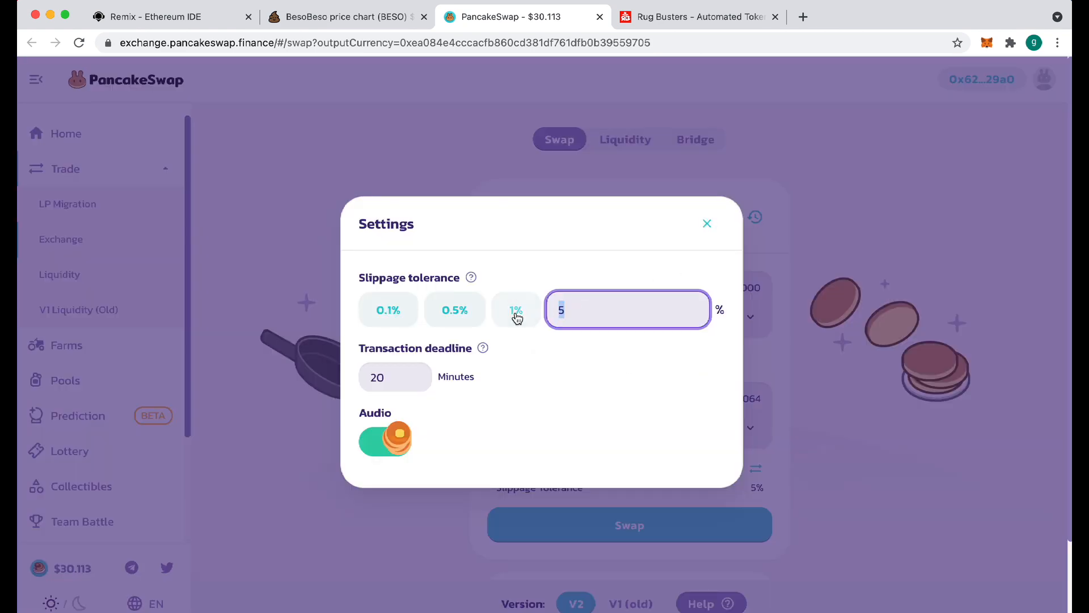
pyautogui.write('6')
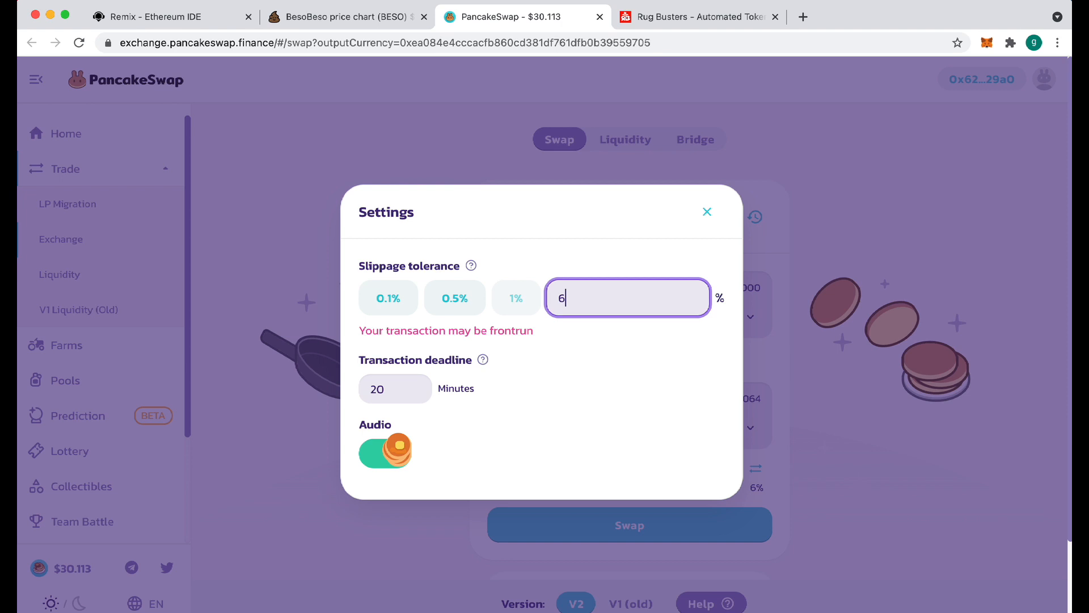
pyautogui.click(708, 215)
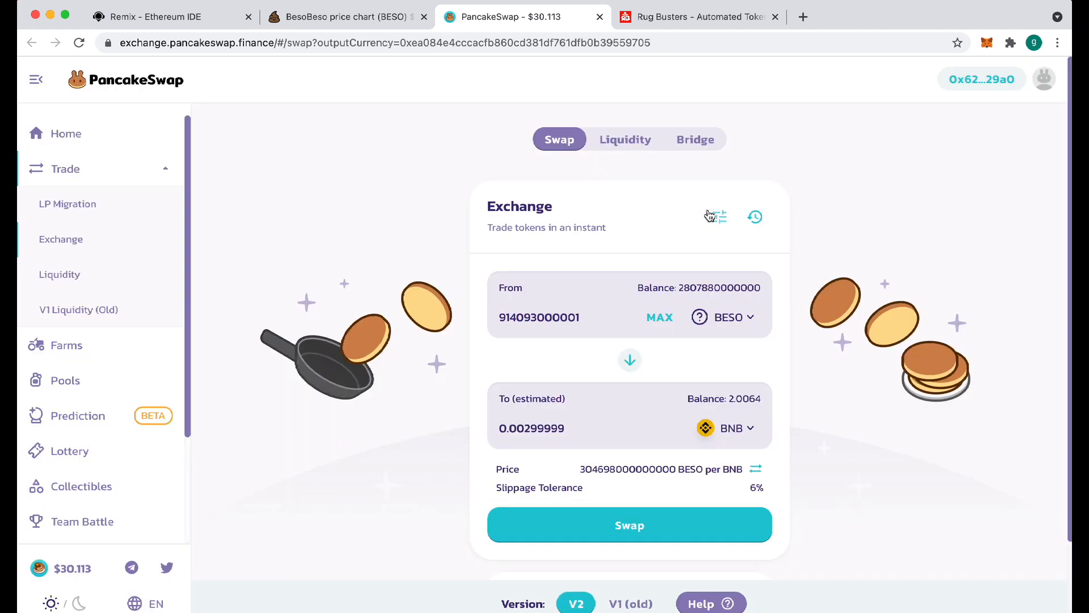
pyautogui.click(586, 527)
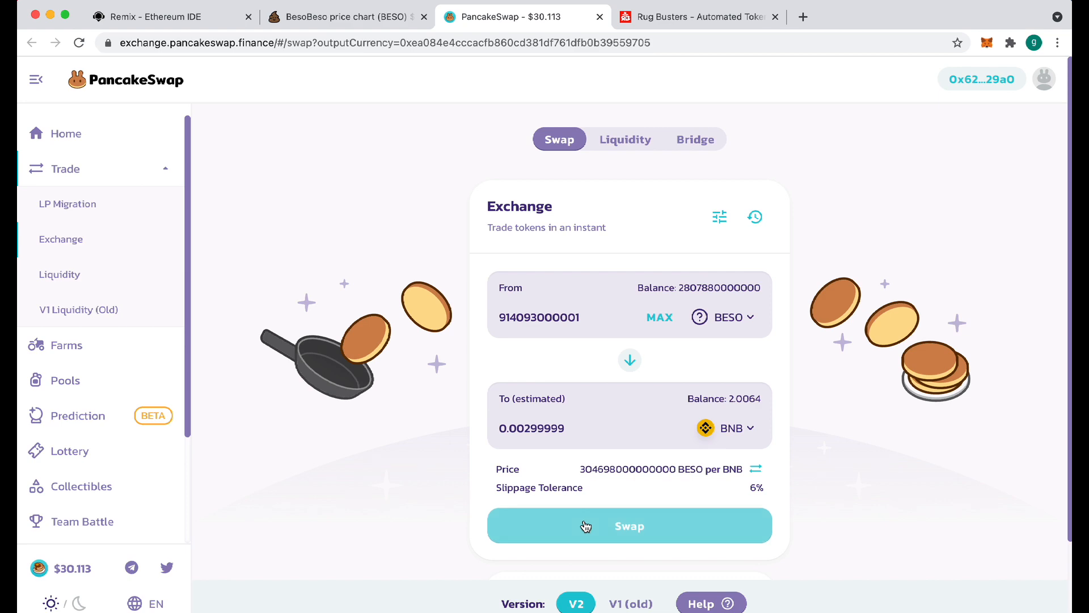
pyautogui.click(539, 477)
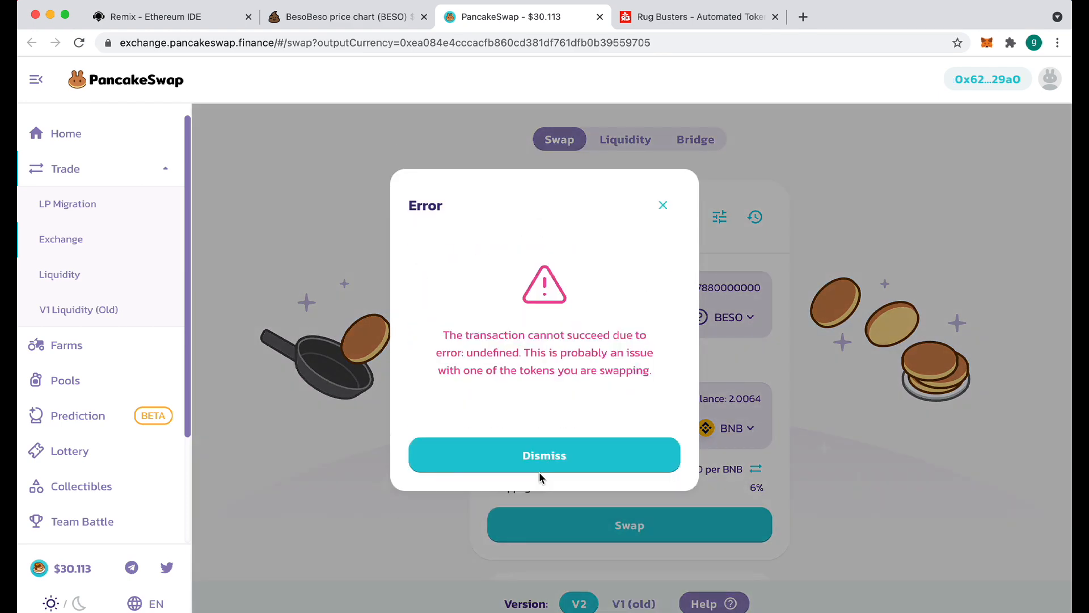
pyautogui.click(545, 456)
# Set the slippage tolerance to 7%, try the BESO to BNB swap and dismiss the resulting dialog
pyautogui.click(718, 221)
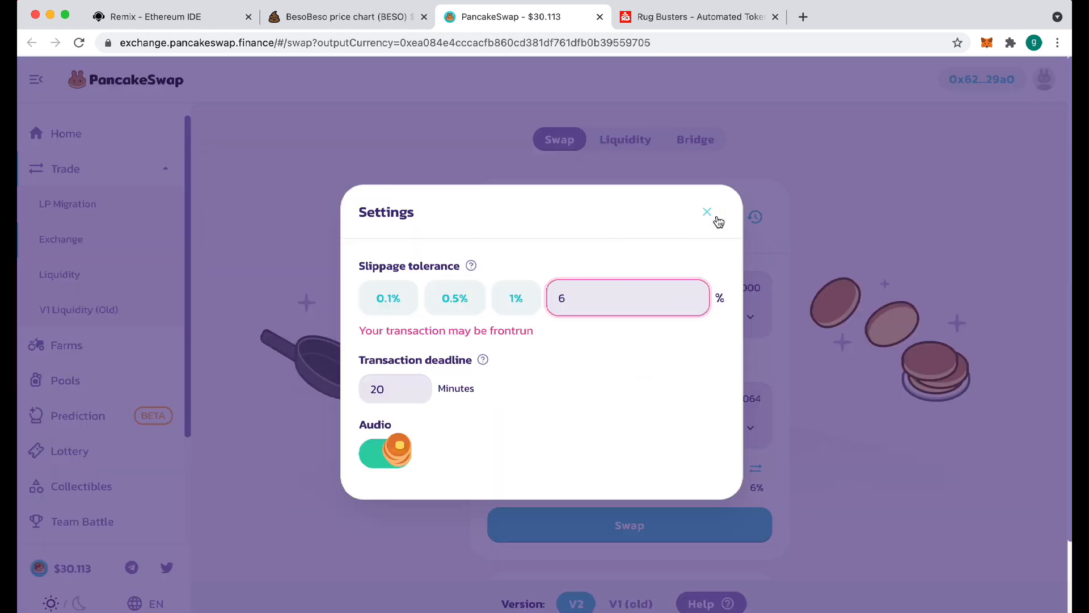
pyautogui.click(577, 294)
pyautogui.press('BackSpace')
pyautogui.write('7')
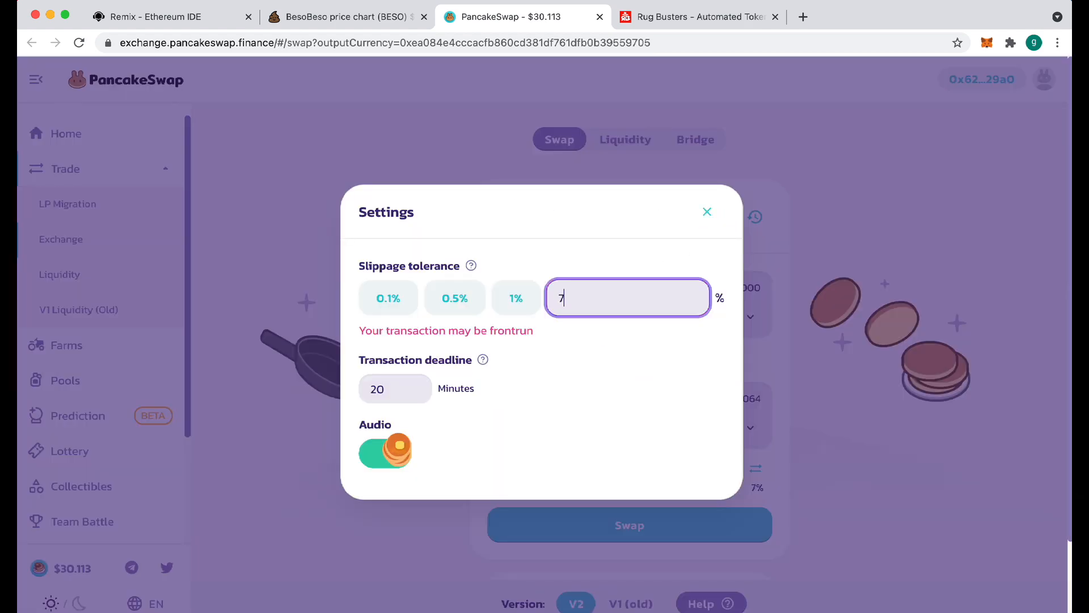
pyautogui.click(709, 214)
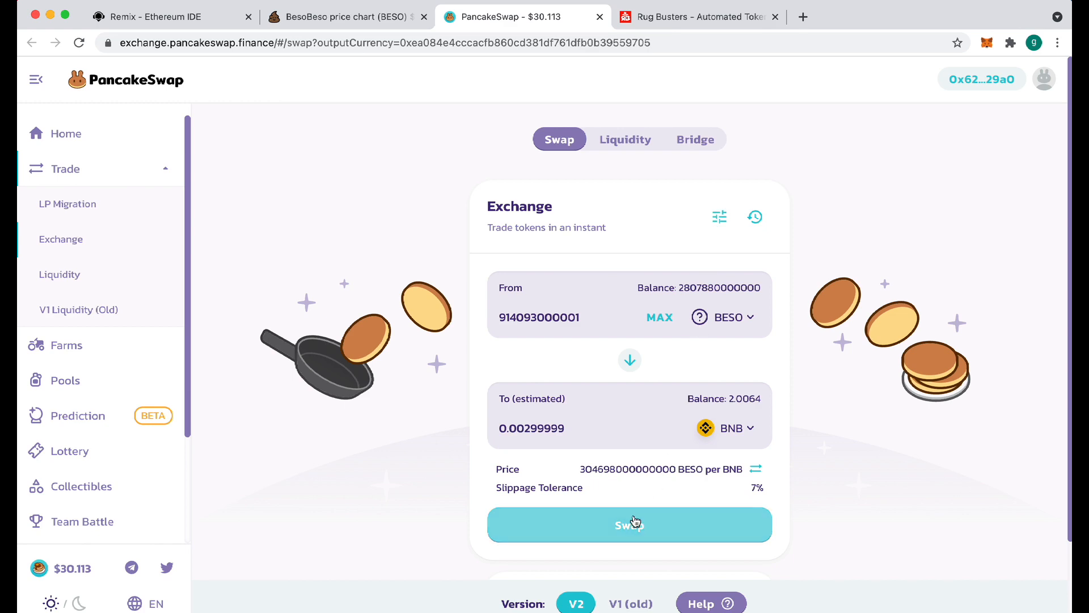
pyautogui.click(593, 514)
pyautogui.click(558, 479)
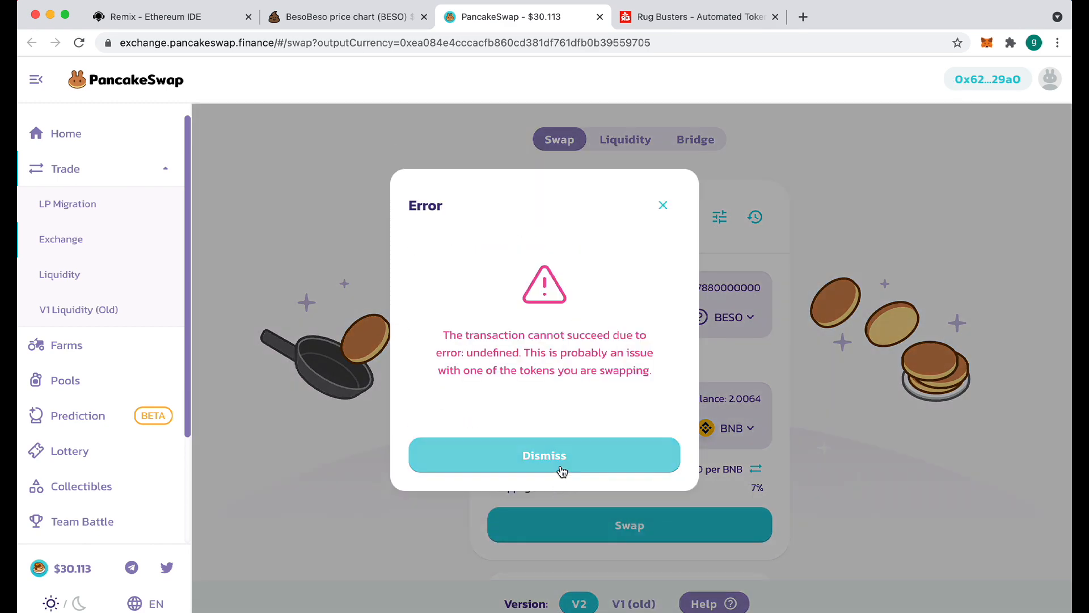
pyautogui.click(560, 461)
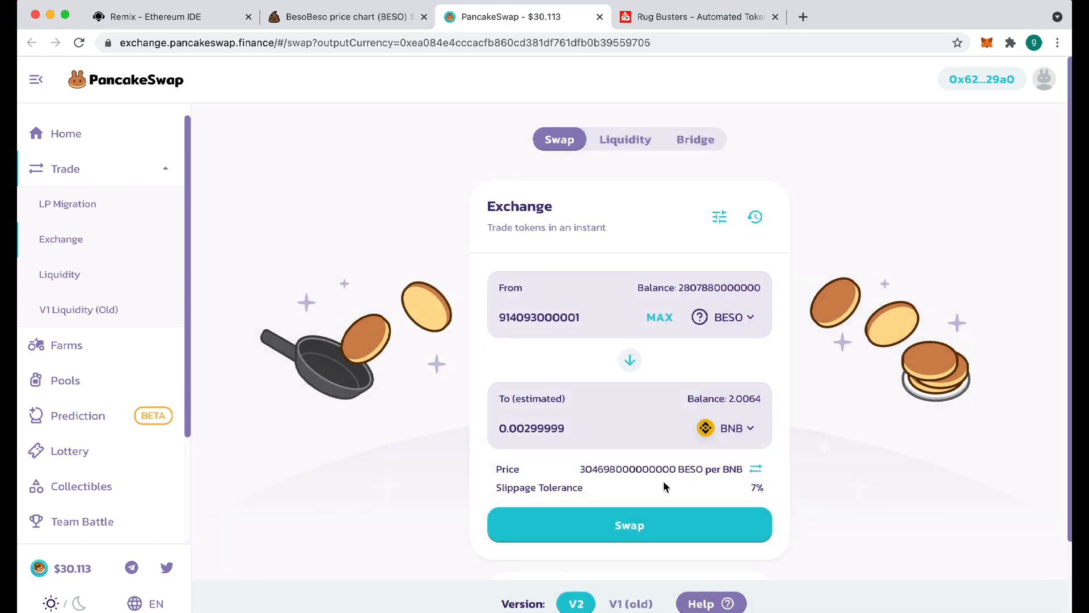
# Set the slippage tolerance to 8%, submit the BESO swap and reject it in MetaMask, closing the resulting dialog
pyautogui.click(718, 221)
pyautogui.click(593, 306)
pyautogui.press('BackSpace')
pyautogui.write('8')
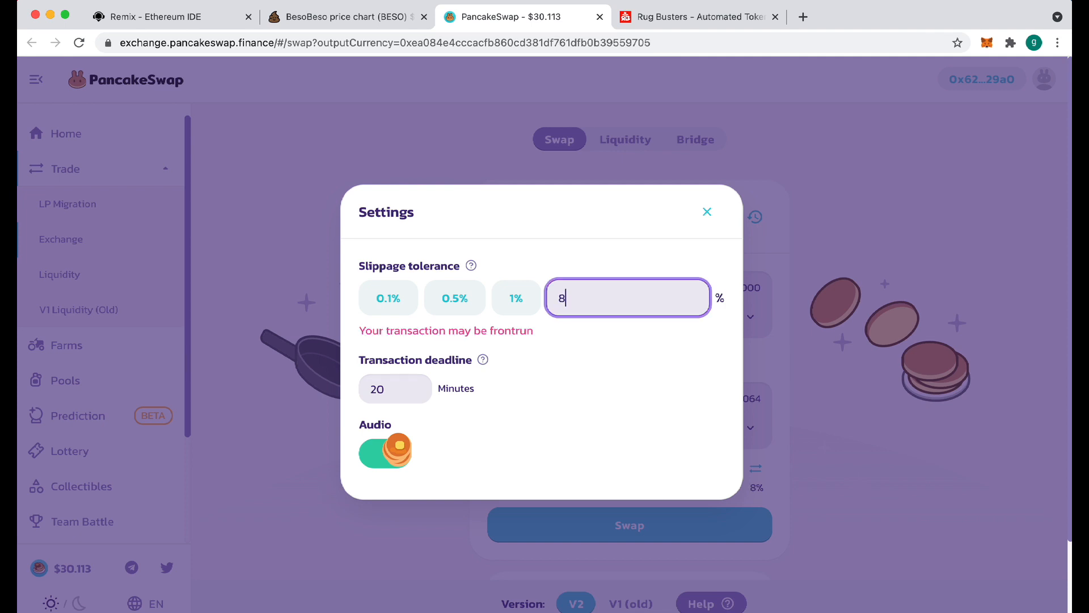
pyautogui.click(707, 212)
pyautogui.click(638, 514)
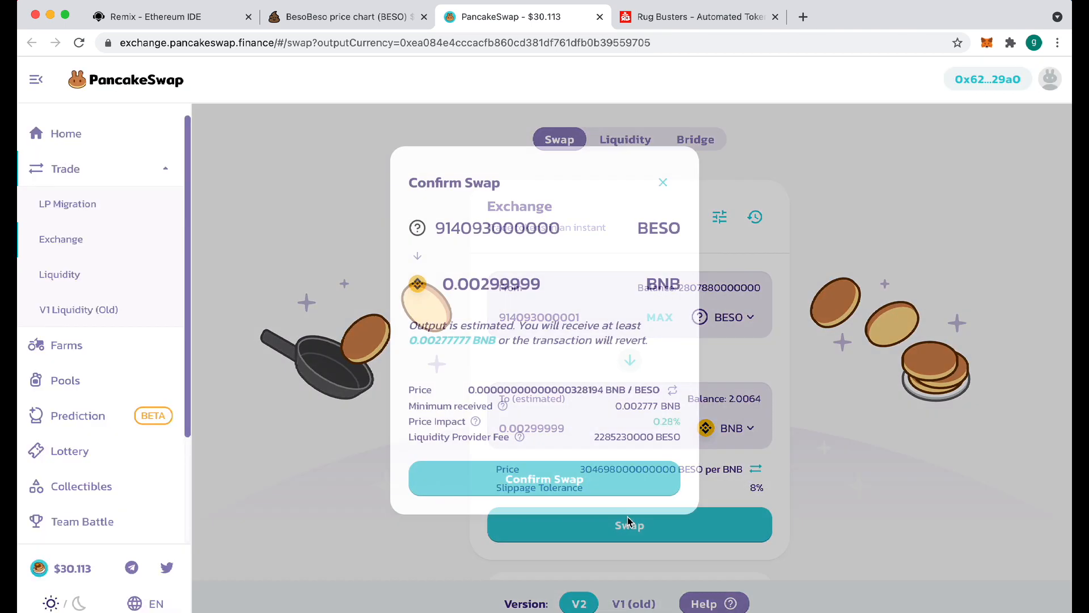
pyautogui.click(564, 480)
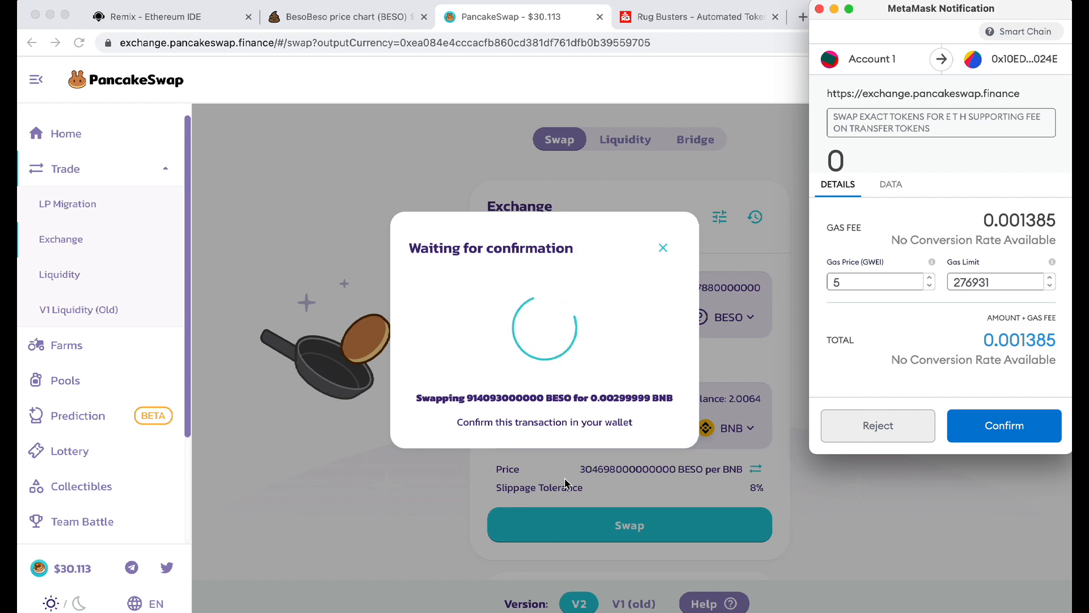
pyautogui.click(868, 432)
pyautogui.click(665, 224)
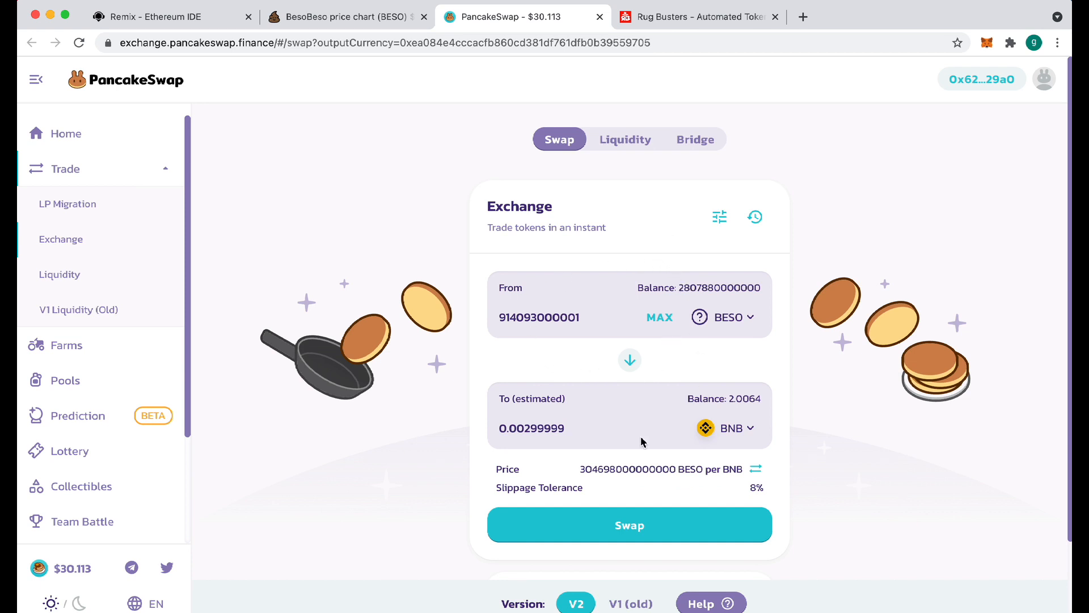
pyautogui.click(659, 311)
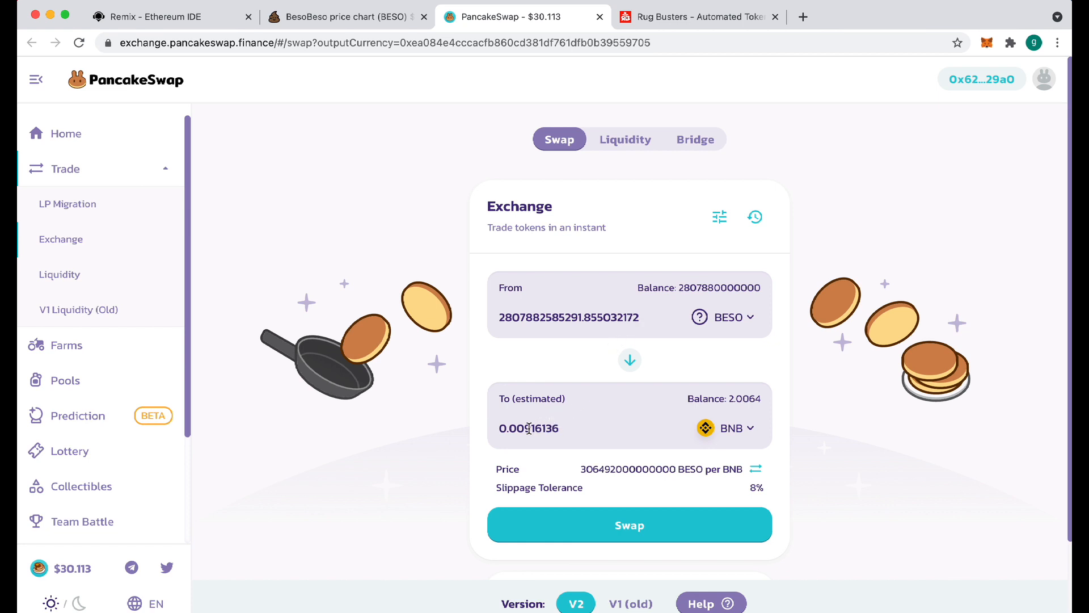
pyautogui.moveTo(526, 428); pyautogui.dragTo(615, 427)
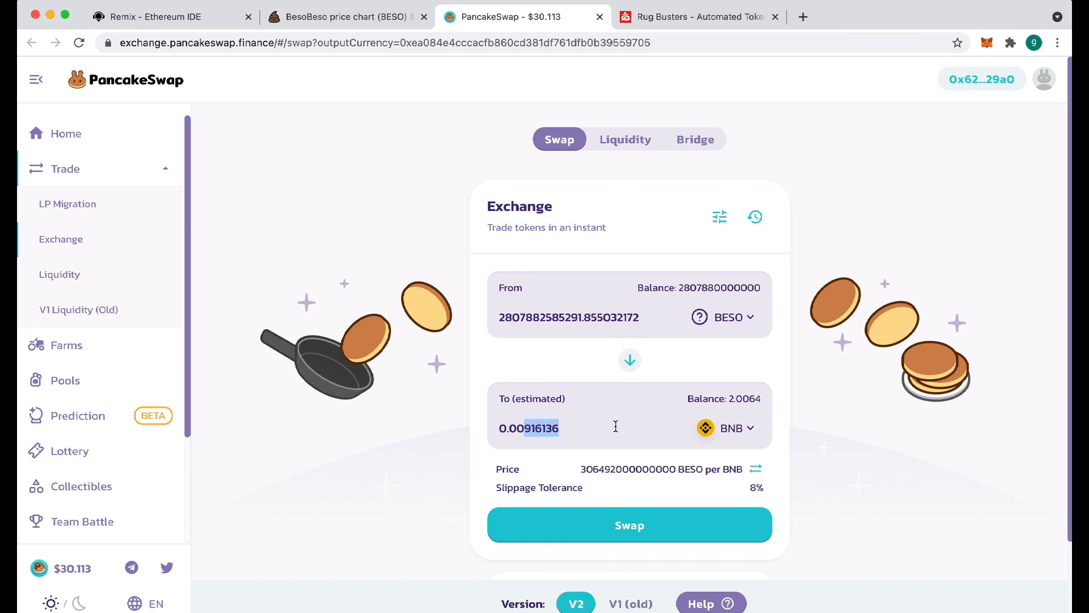
pyautogui.write('5')
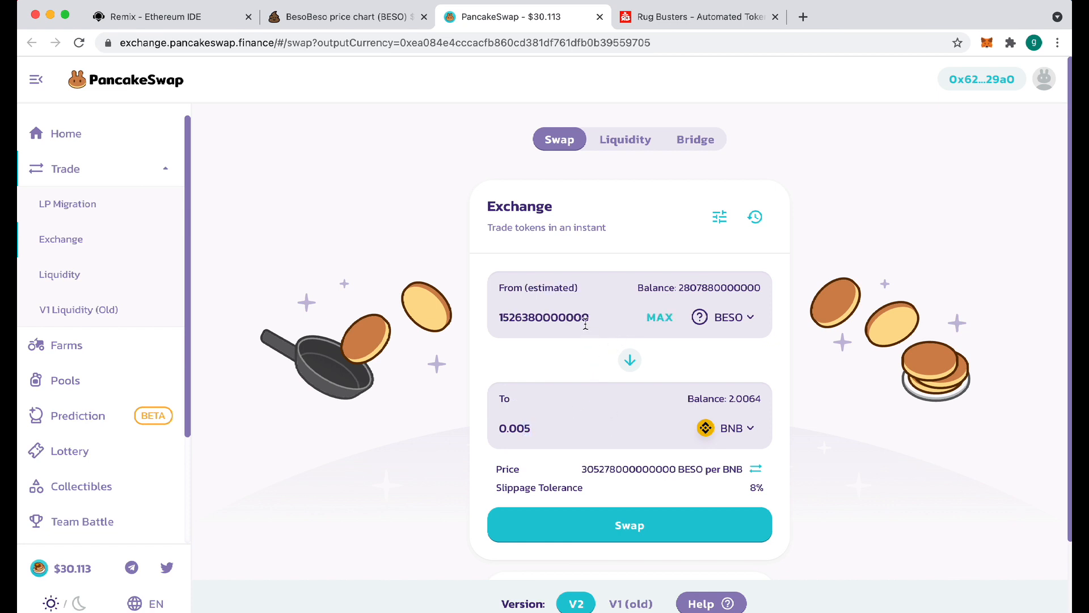
pyautogui.moveTo(582, 318); pyautogui.dragTo(604, 318)
pyautogui.write('1')
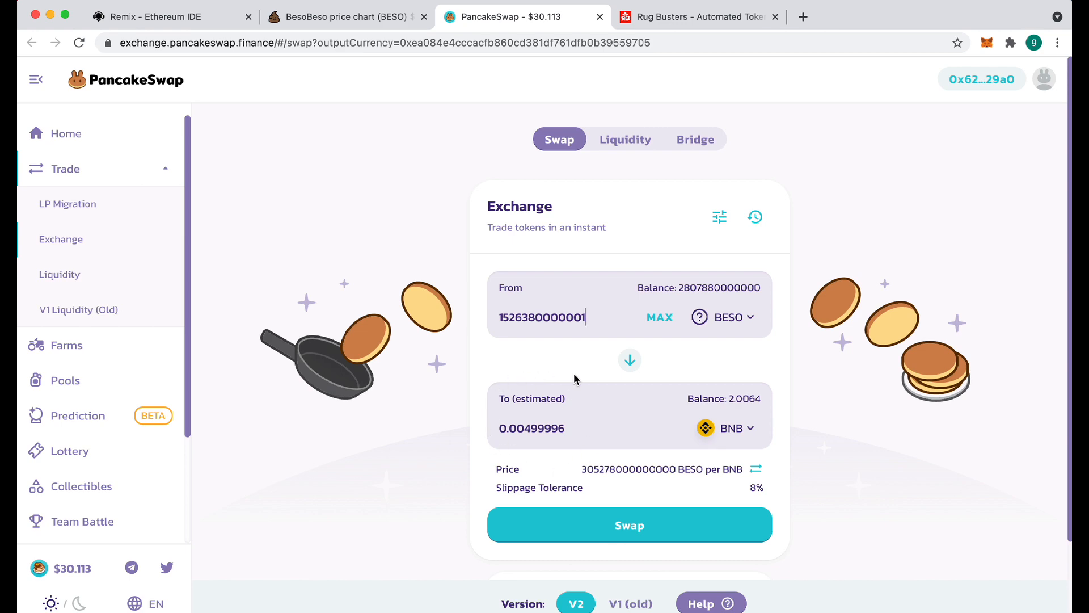
pyautogui.click(640, 531)
pyautogui.click(592, 487)
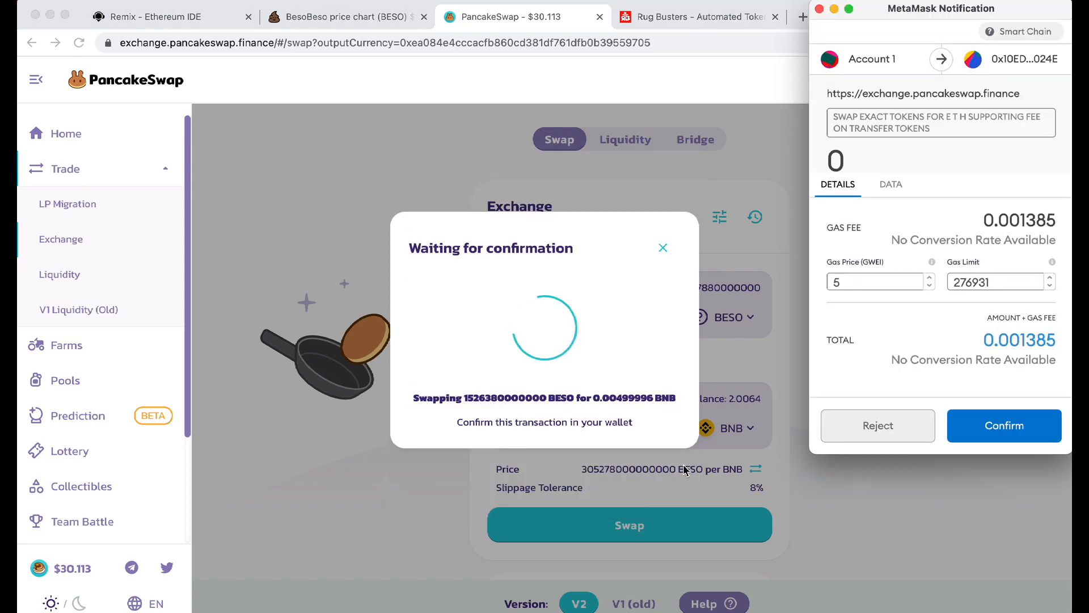
pyautogui.click(1012, 423)
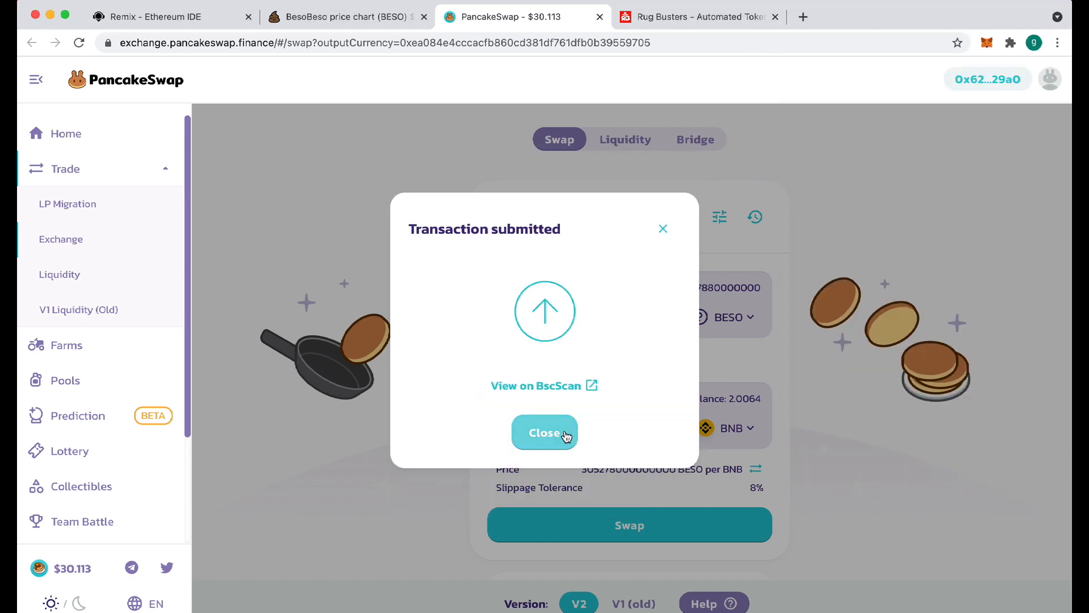
pyautogui.click(546, 434)
# Switch to the BesoBeso chart on PooCoin, reload it to check the token's trades and open MetaMask to check the transaction
pyautogui.click(356, 17)
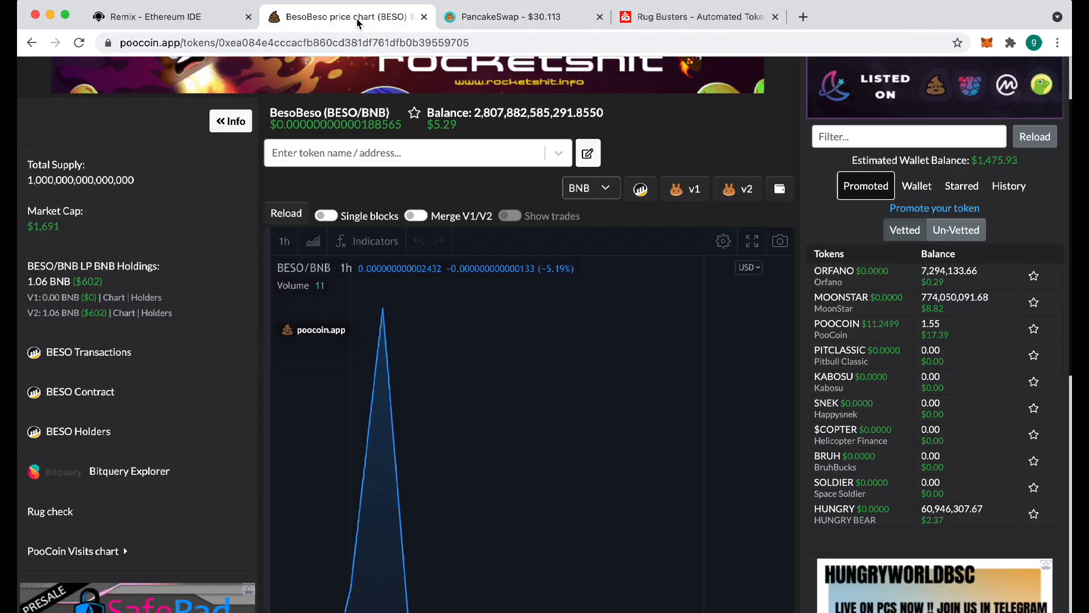
pyautogui.scroll(-9, 233, 272)
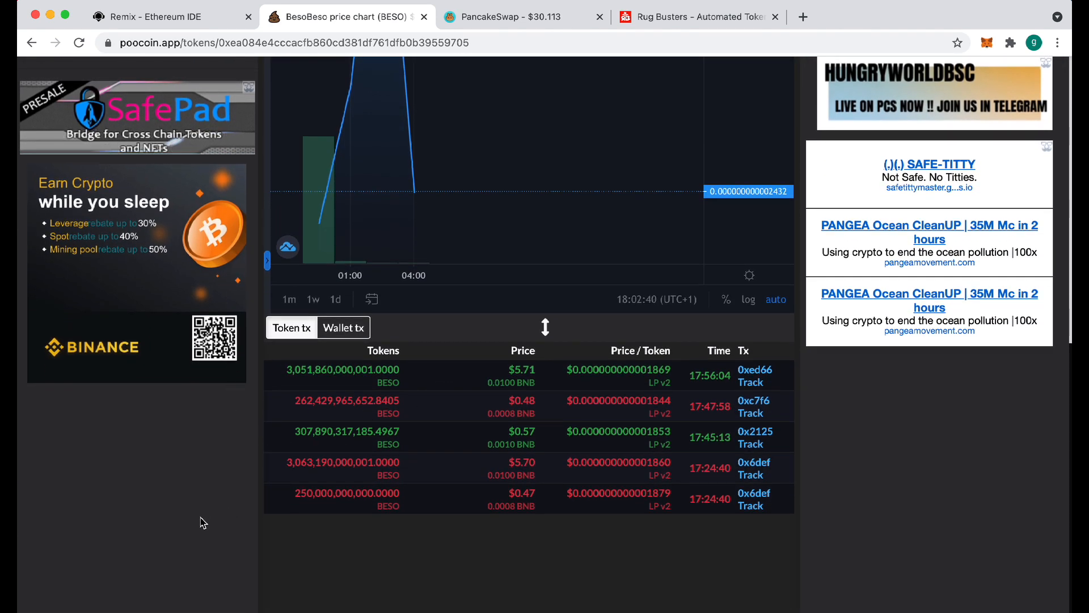
pyautogui.press('super+r')
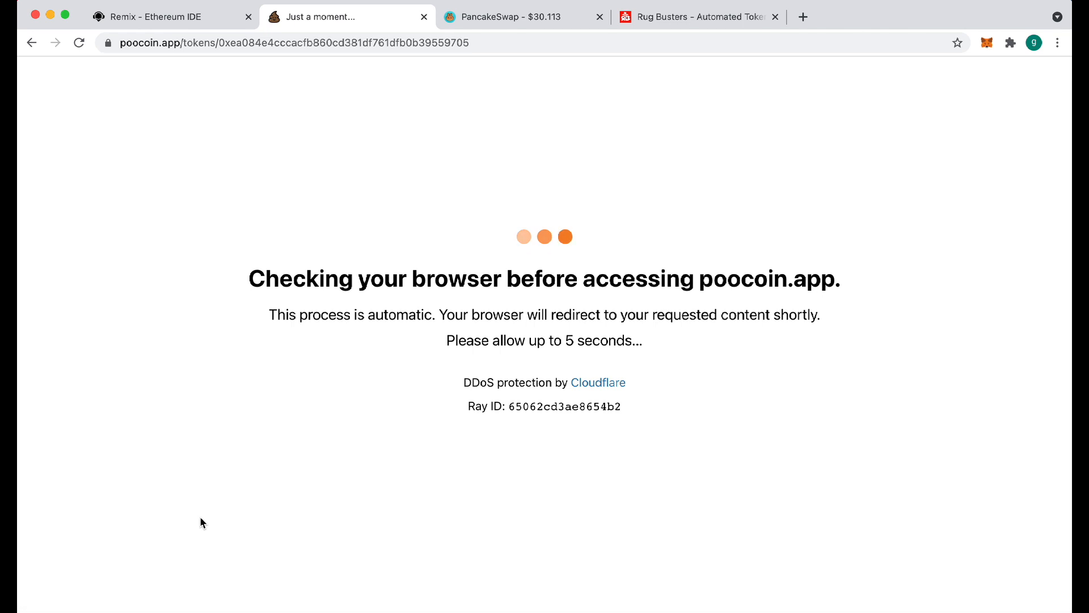
pyautogui.click(987, 42)
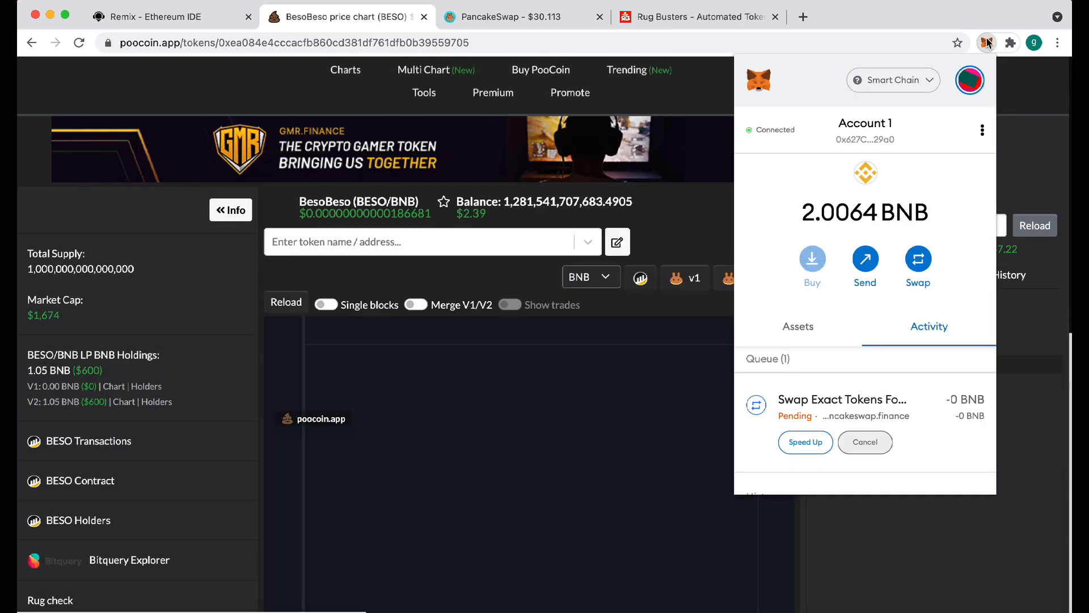
# Dismiss MetaMask and try to view the newest BESO sale from the token trades list on BscScan, closing each opened transaction page
pyautogui.click(703, 222)
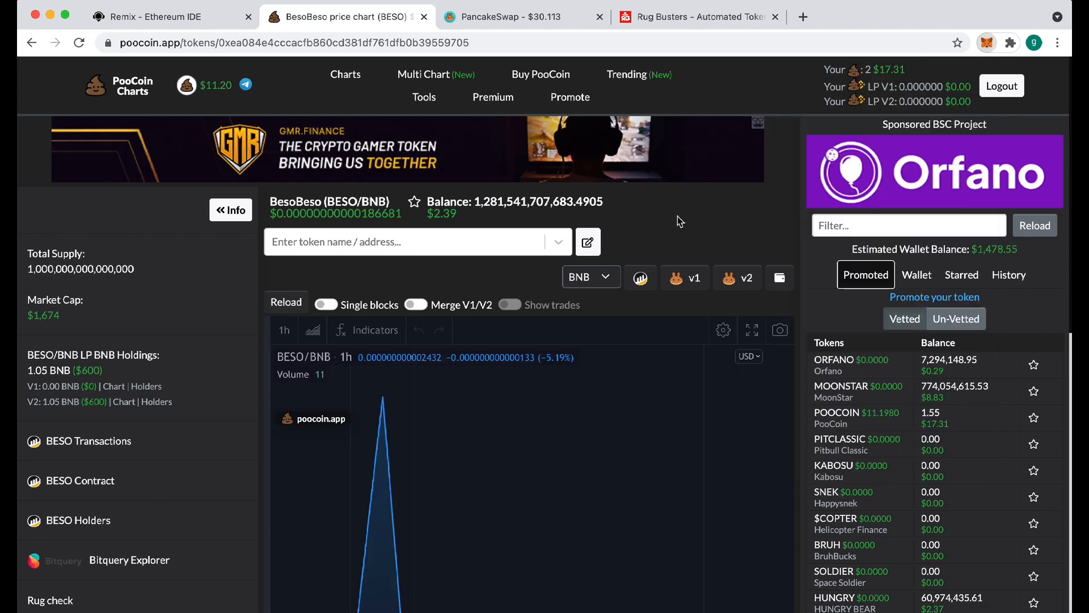
pyautogui.scroll(-6, 680, 222)
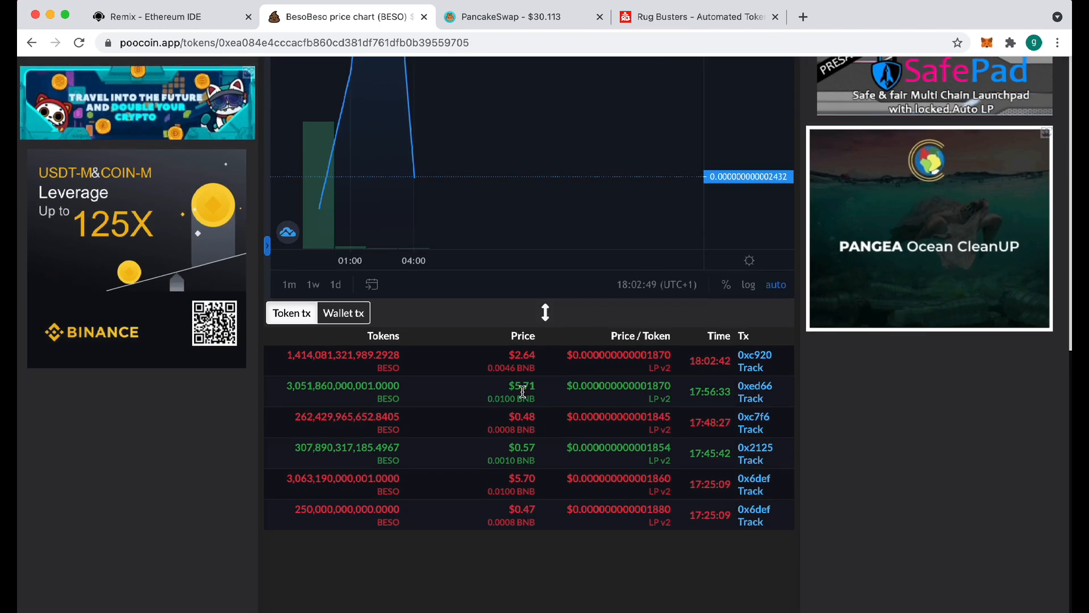
pyautogui.click(744, 387)
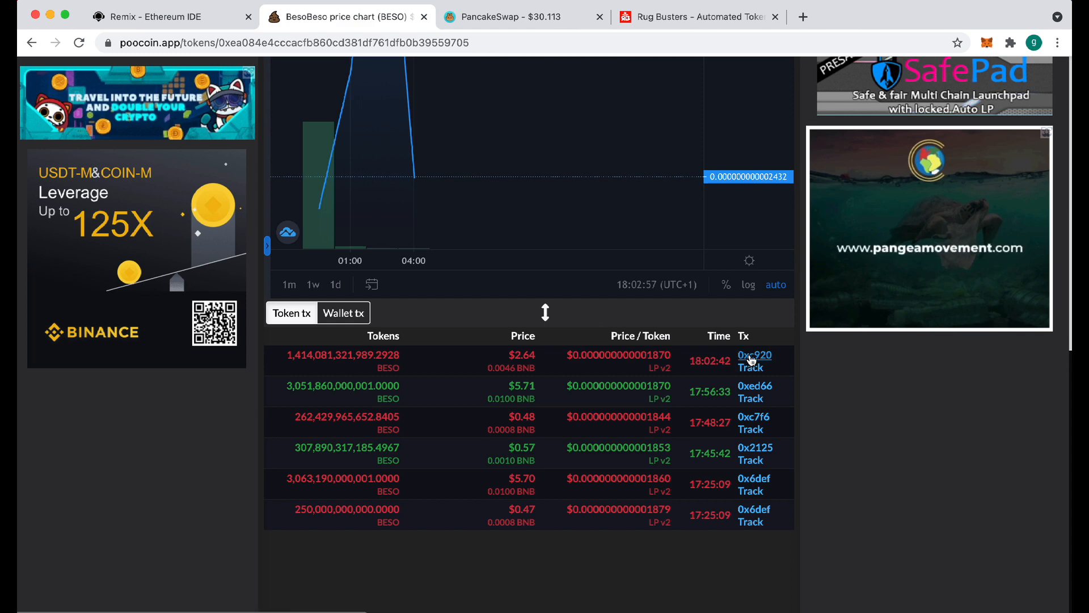
pyautogui.click(748, 359)
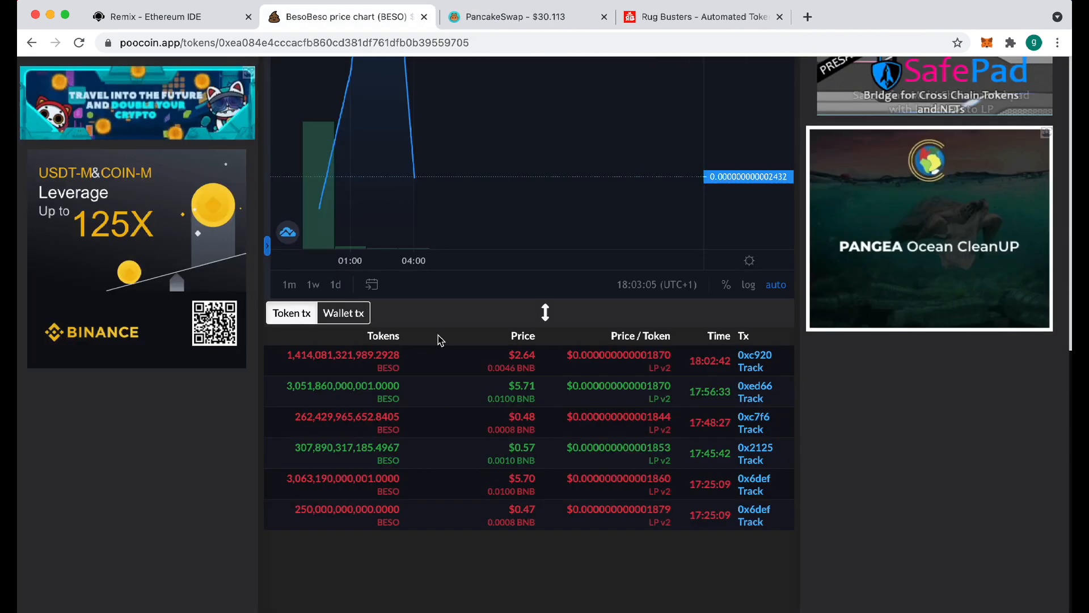
pyautogui.press('super+w')
pyautogui.click(754, 355)
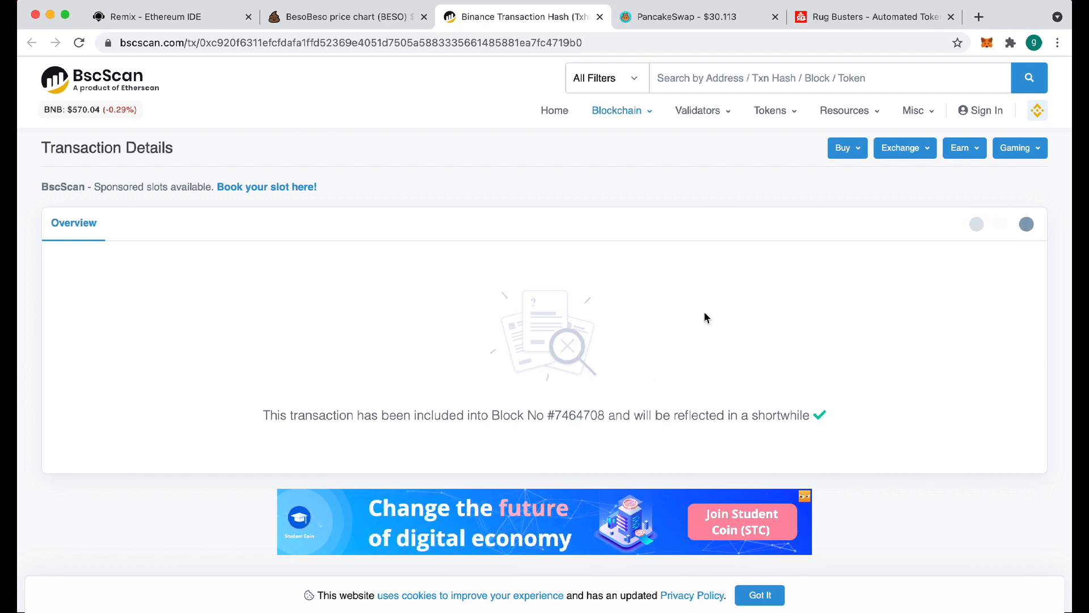
pyautogui.press('super+w')
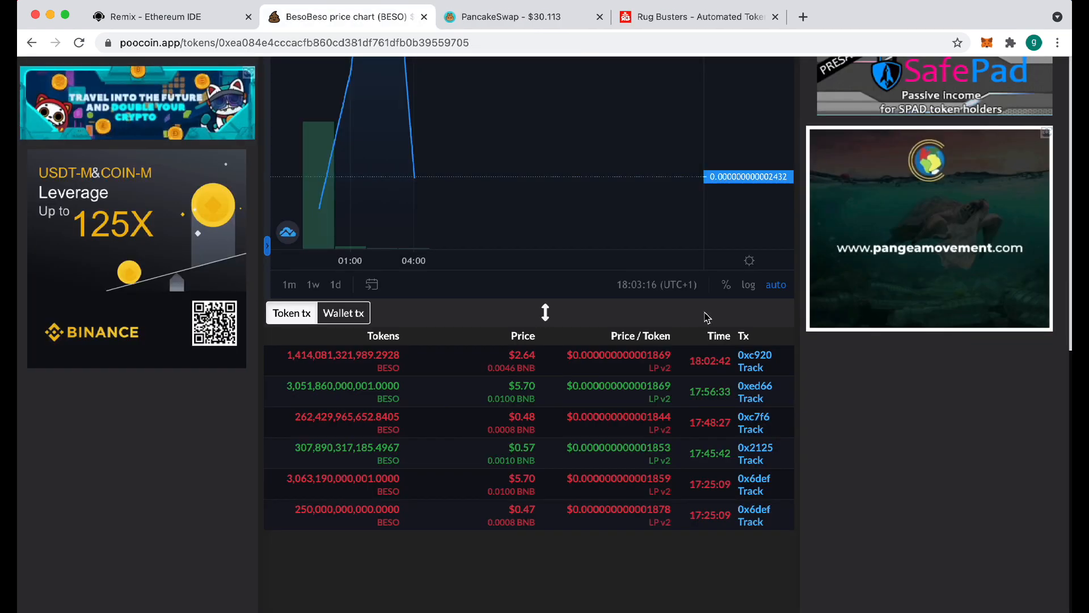
# Reopen the newest BESO sale on BscScan, examine its status, transferred tokens and transaction fee, and close the page
pyautogui.click(748, 354)
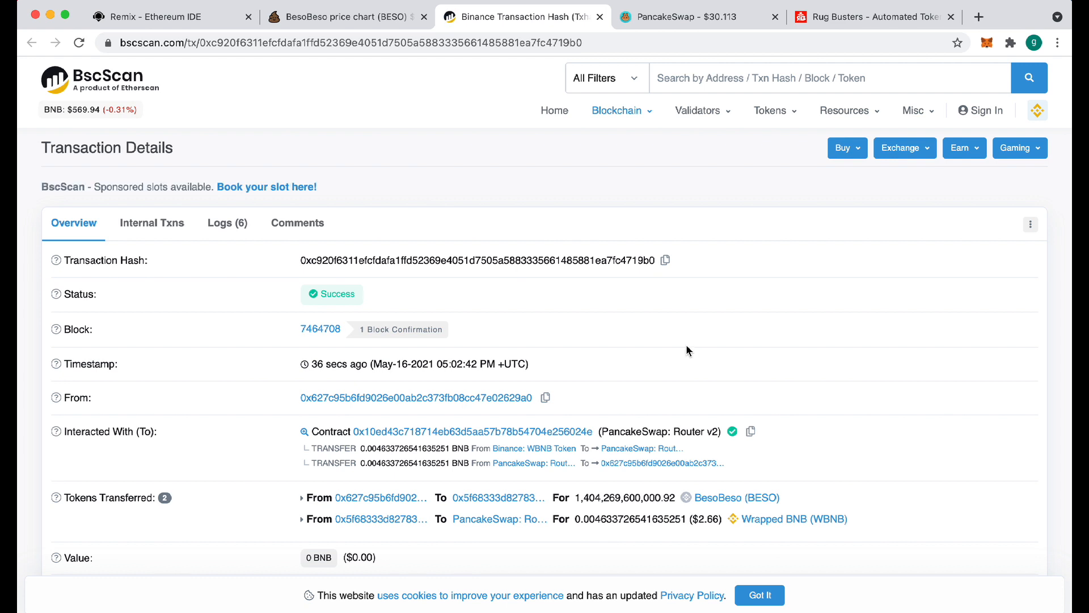
pyautogui.scroll(-1, 686, 350)
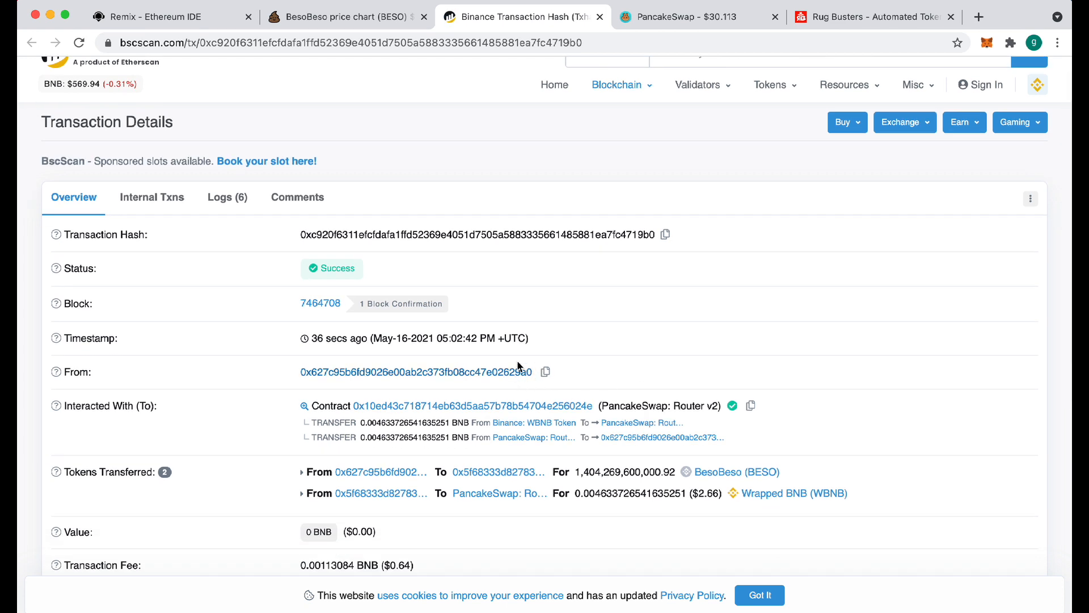
pyautogui.press('super+w')
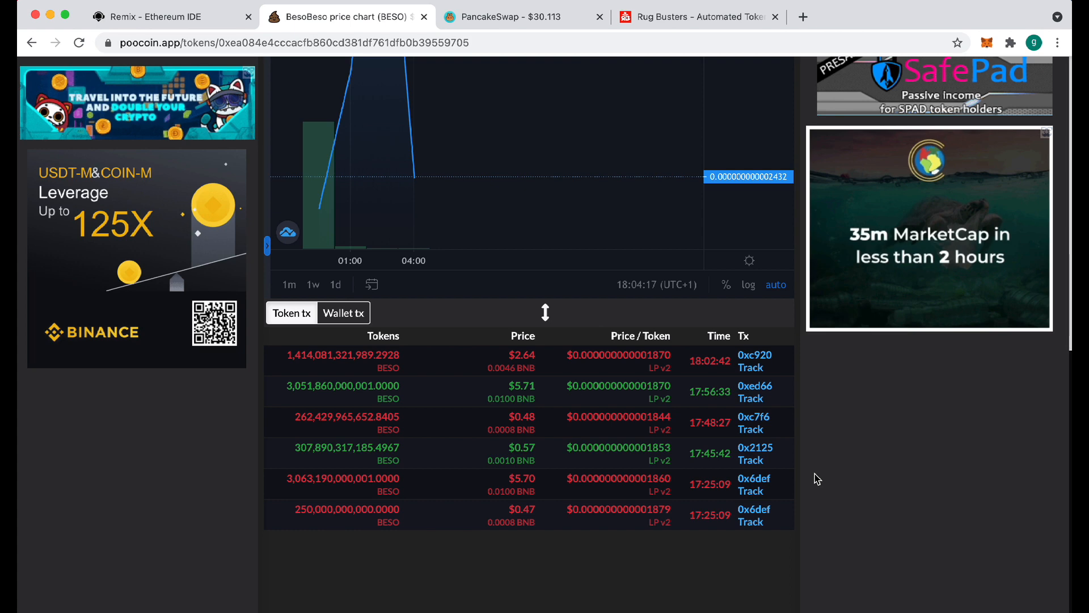
pyautogui.scroll(10, 816, 480)
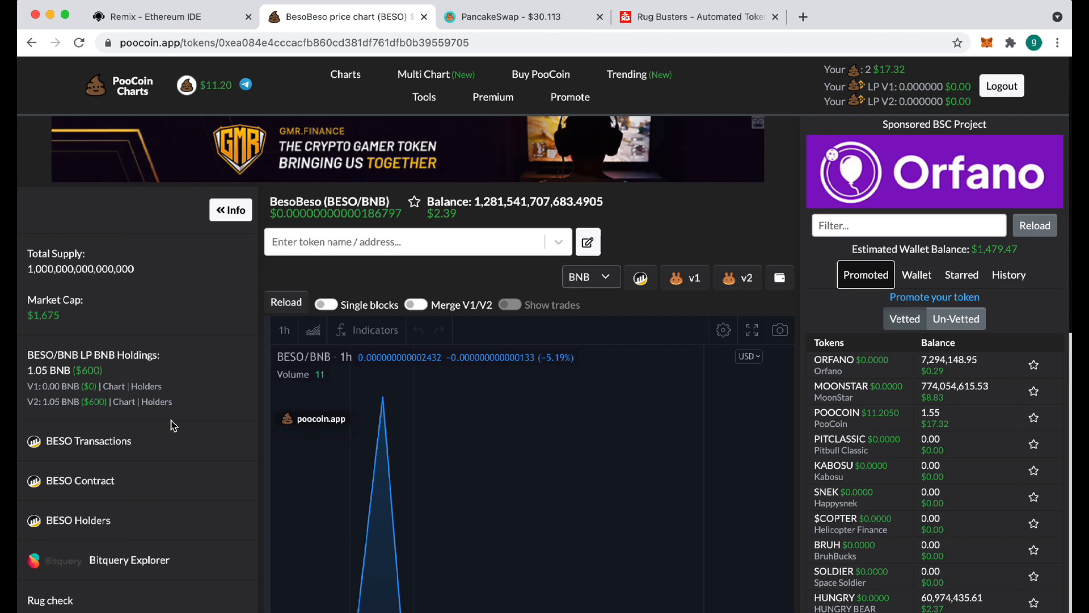
pyautogui.scroll(-10, 173, 426)
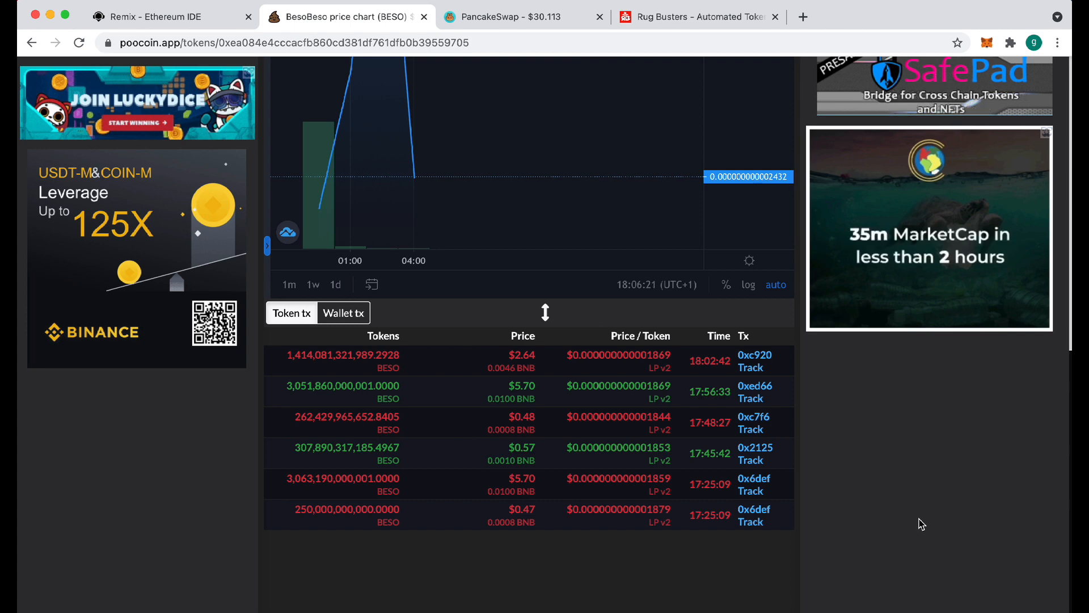
pyautogui.scroll(10, 863, 522)
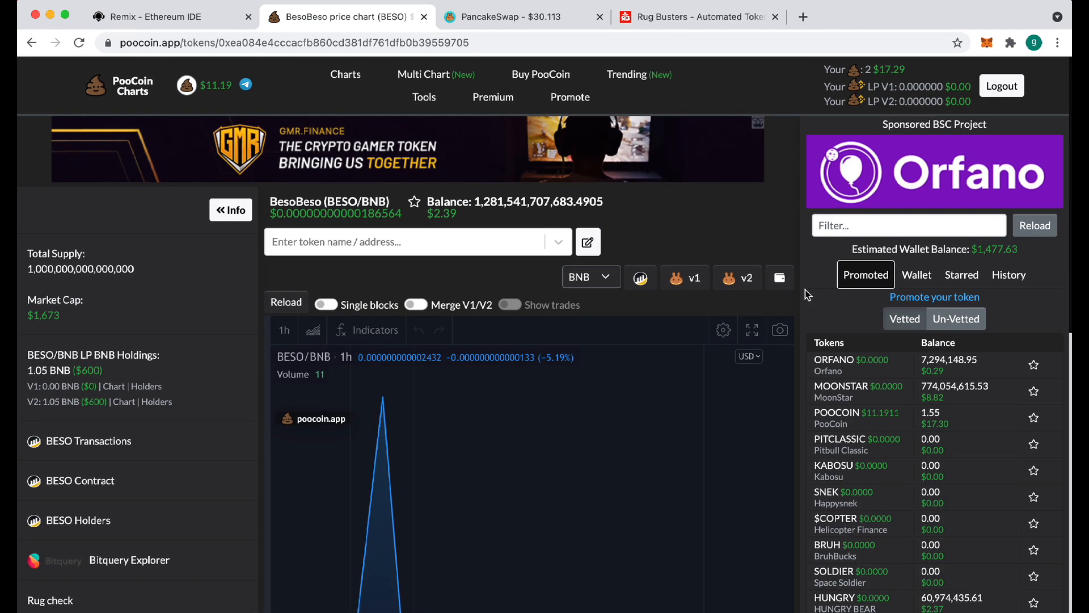
pyautogui.scroll(-2, 805, 290)
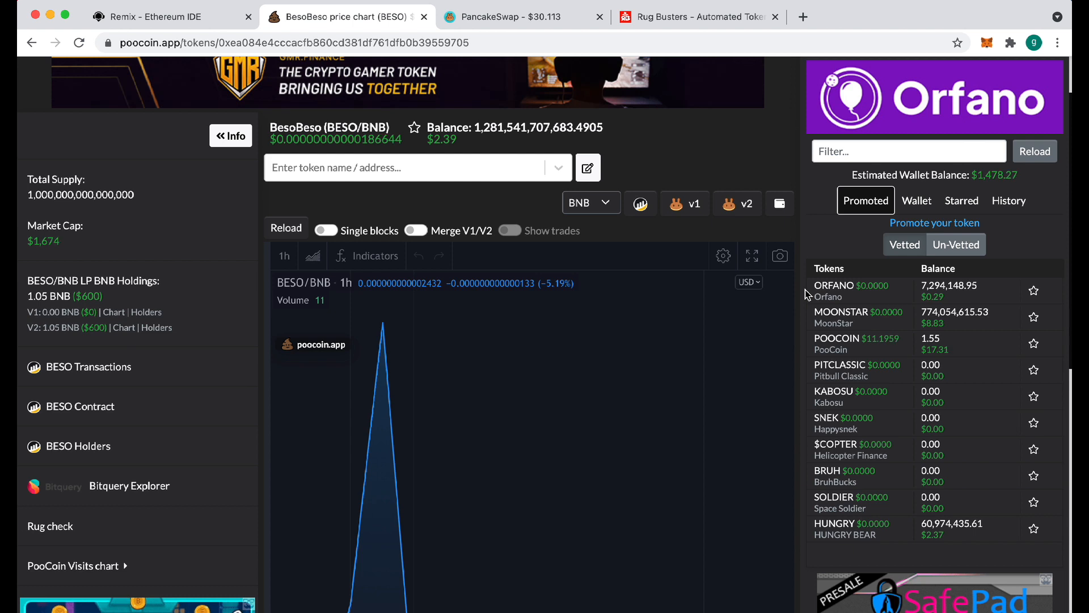